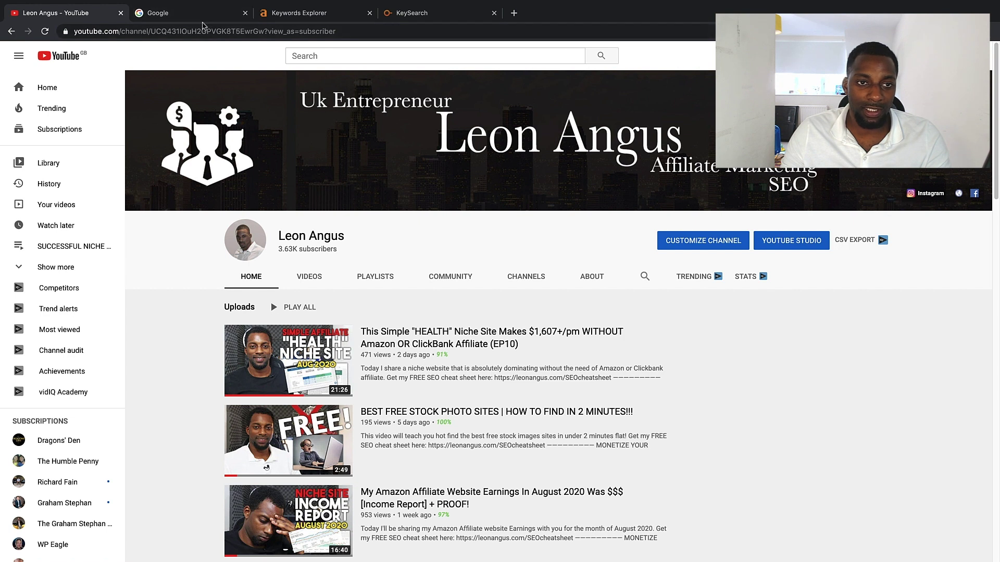
click(198, 18)
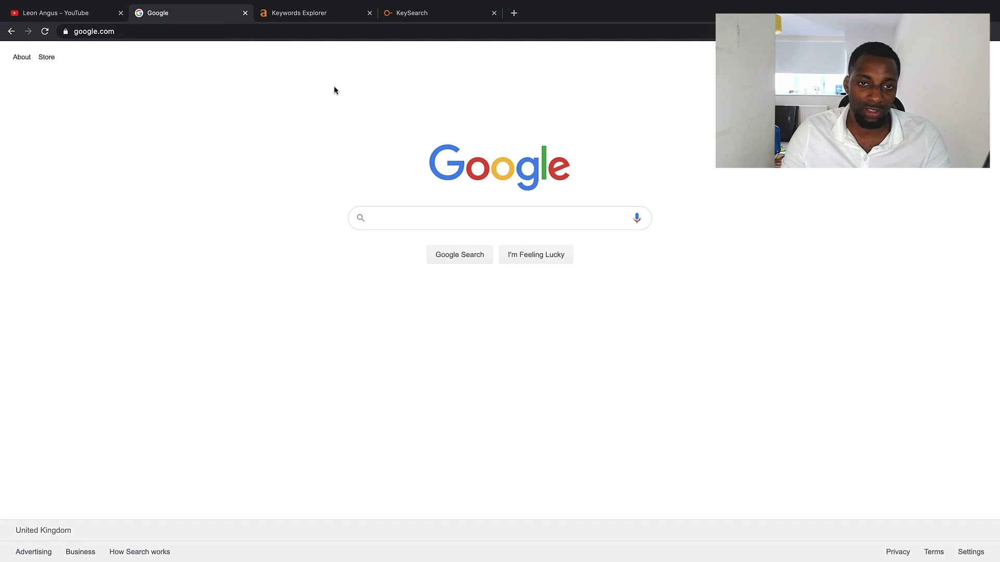
click(96, 16)
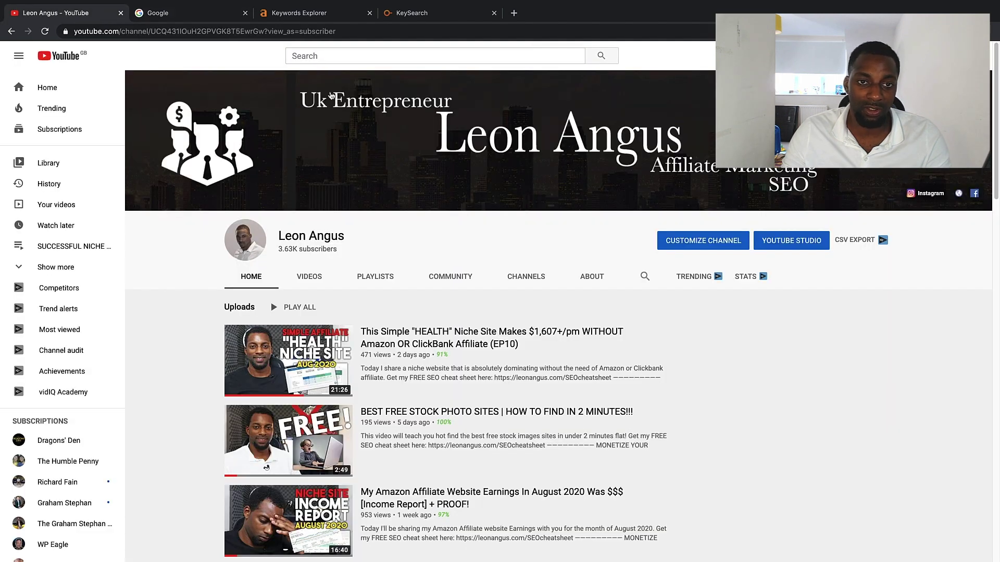
click(159, 21)
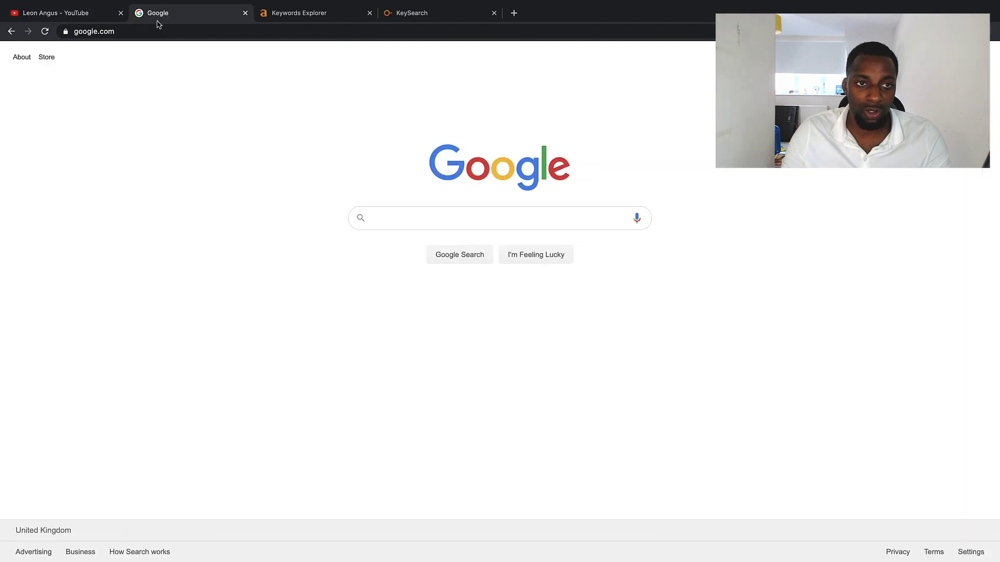
click(77, 20)
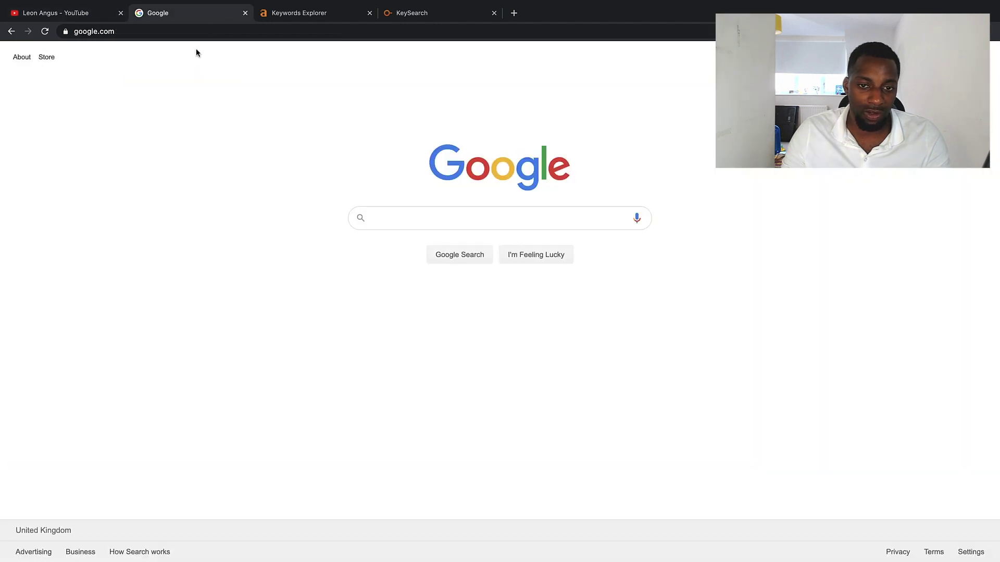
- Switch to YouTube and enter the partial search phrase "affiliate marketing for" to bring up suggestions
click(67, 14)
click(391, 57)
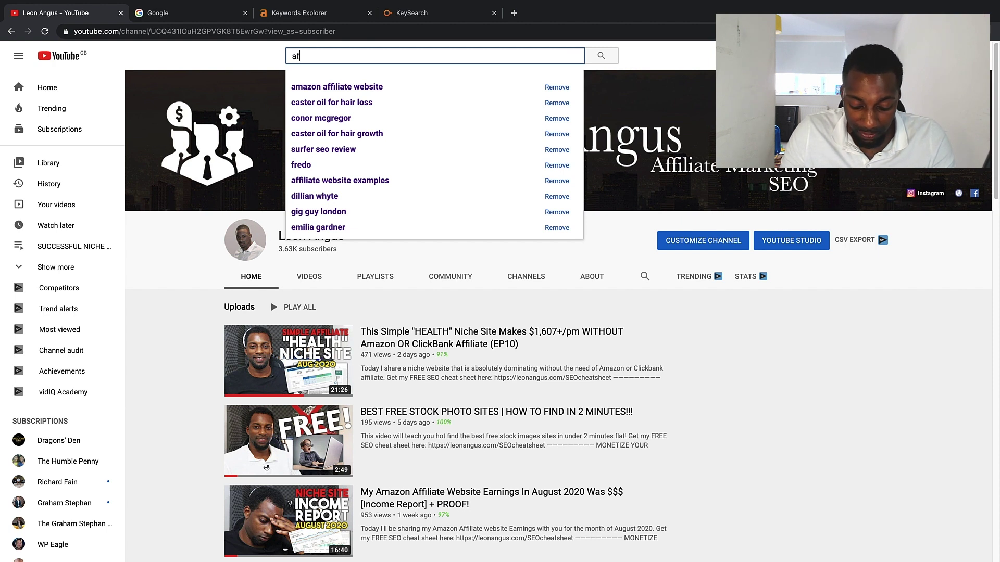
text(ffiliate )
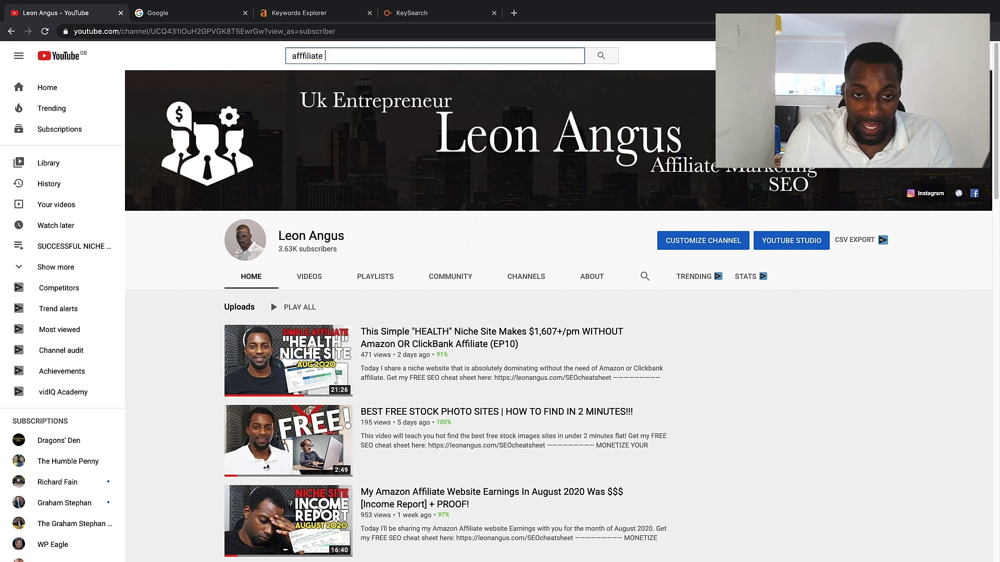
text(marketign)
key(BackSpace)
key(BackSpace)
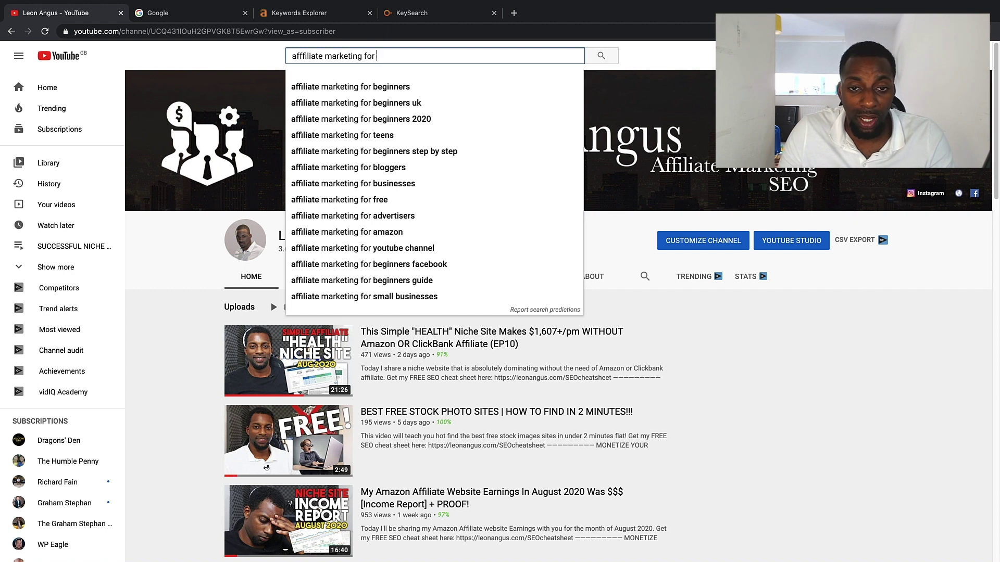
- Fill the search with the suggested phrase "affiliate marketing for teens"
key(Down)
key(Down)
key(Down)
key(Down)
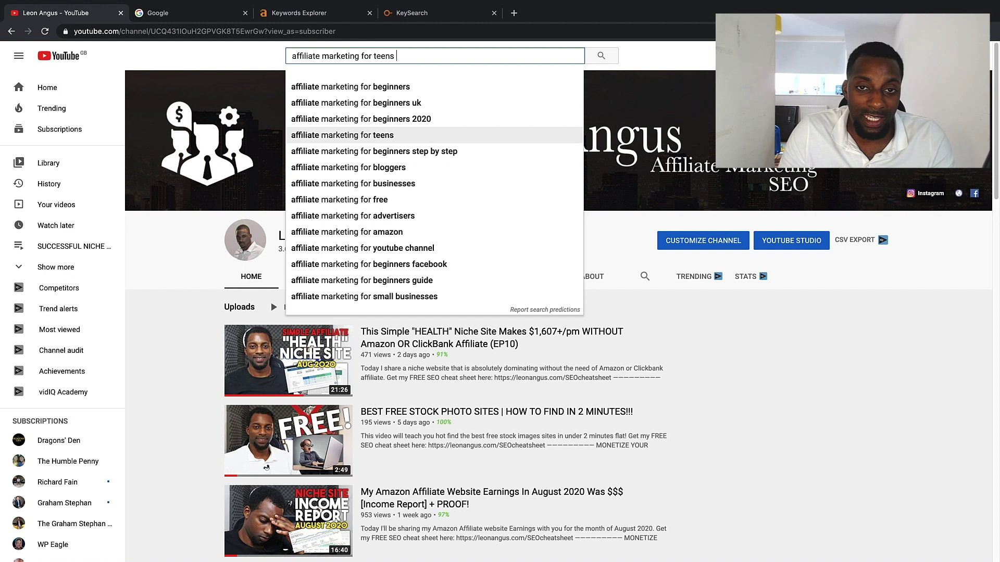
key(Return)
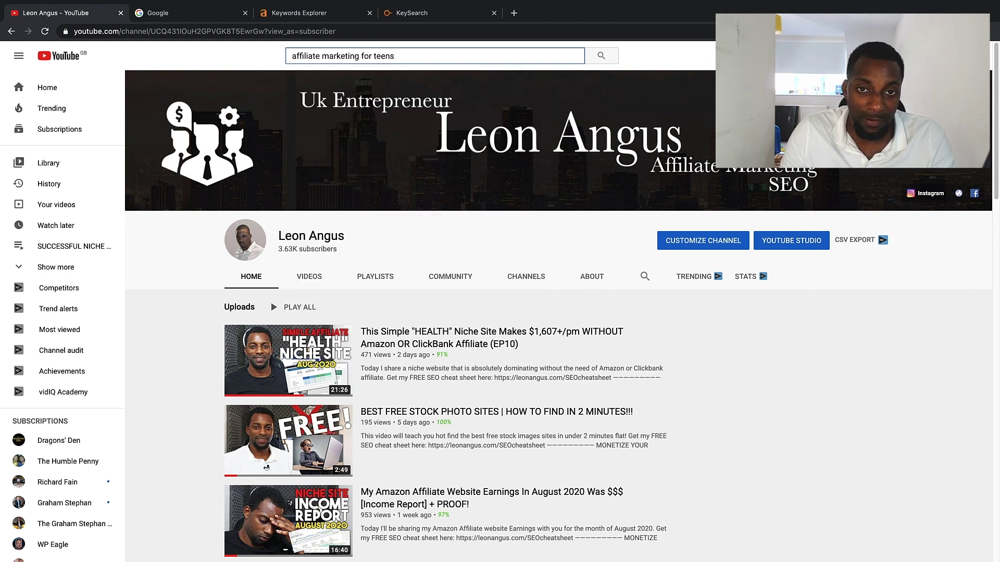
- Remove "teens" from the query and pick the suggested phrase "affiliate marketing for beginners" without running the search
click(395, 56)
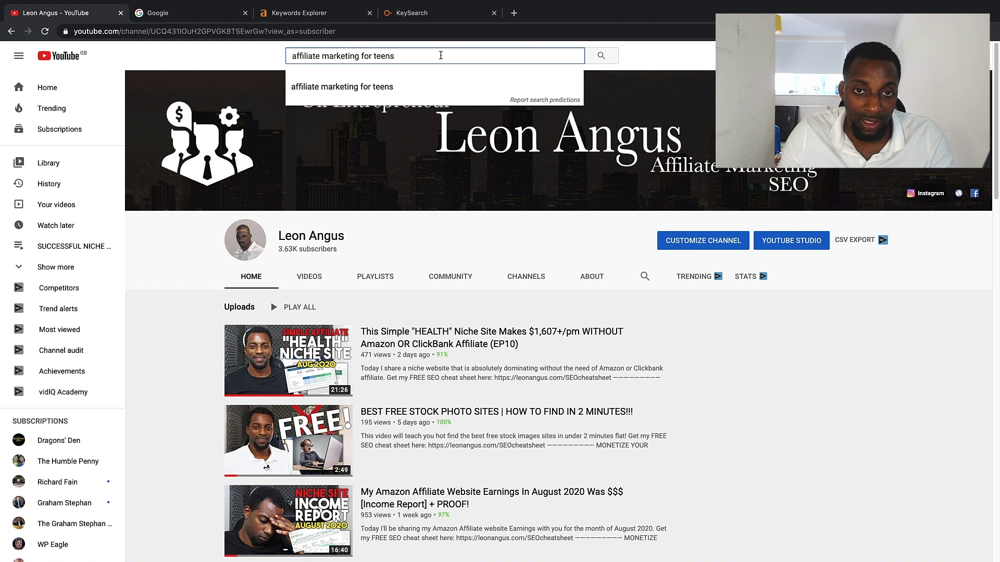
drag(402, 56, 373, 56)
key(BackSpace)
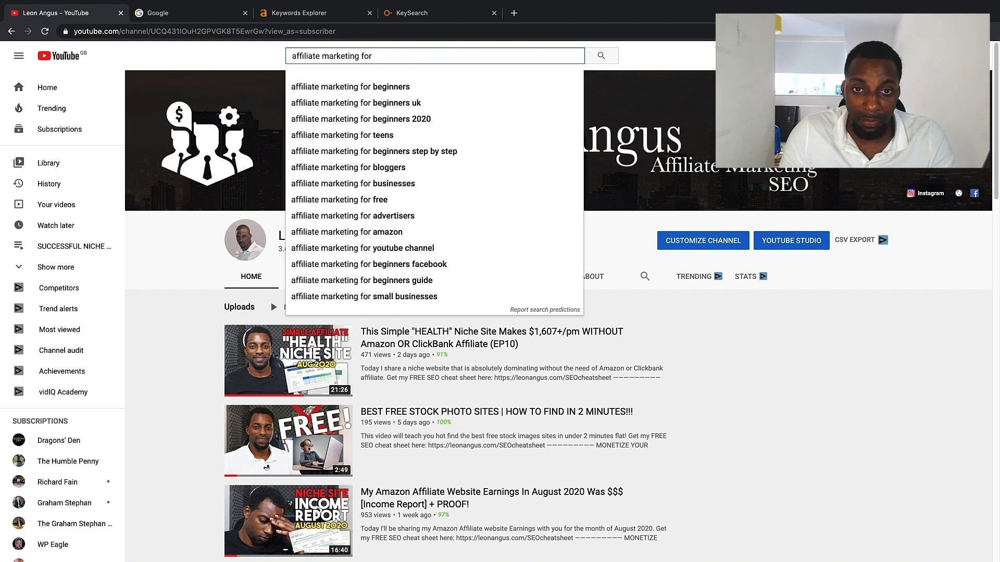
key(Down)
key(Down)
key(Up)
key(Escape)
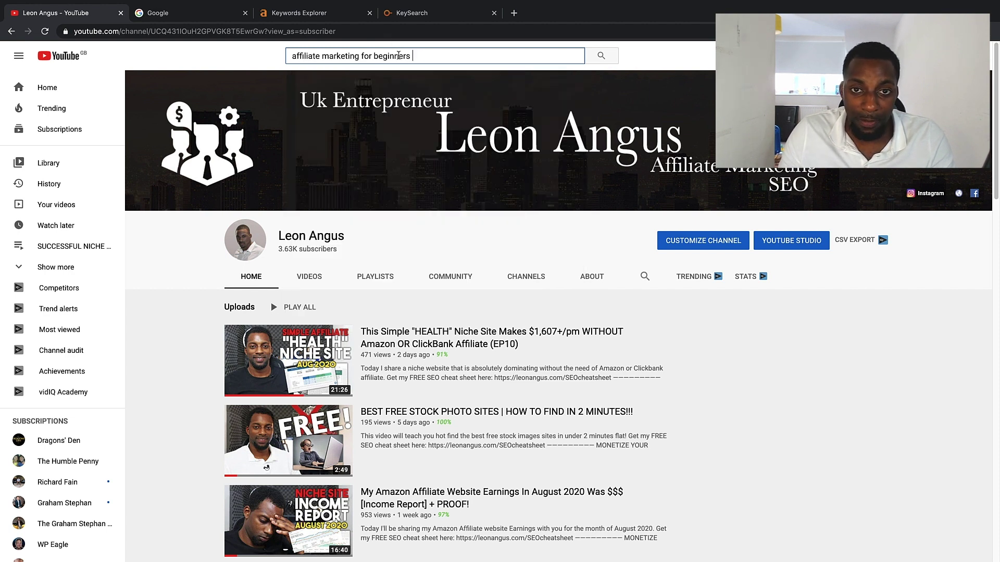
- Add an asterisk wildcard before the phrase and search for the suggestion "amazon affiliate marketing for beginners 2020"
click(286, 57)
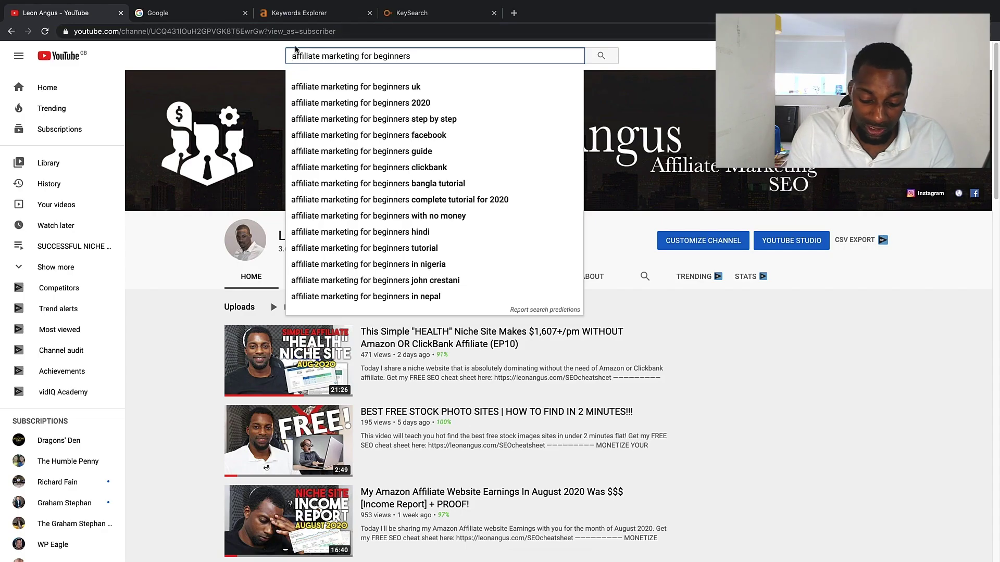
click(295, 50)
text(*)
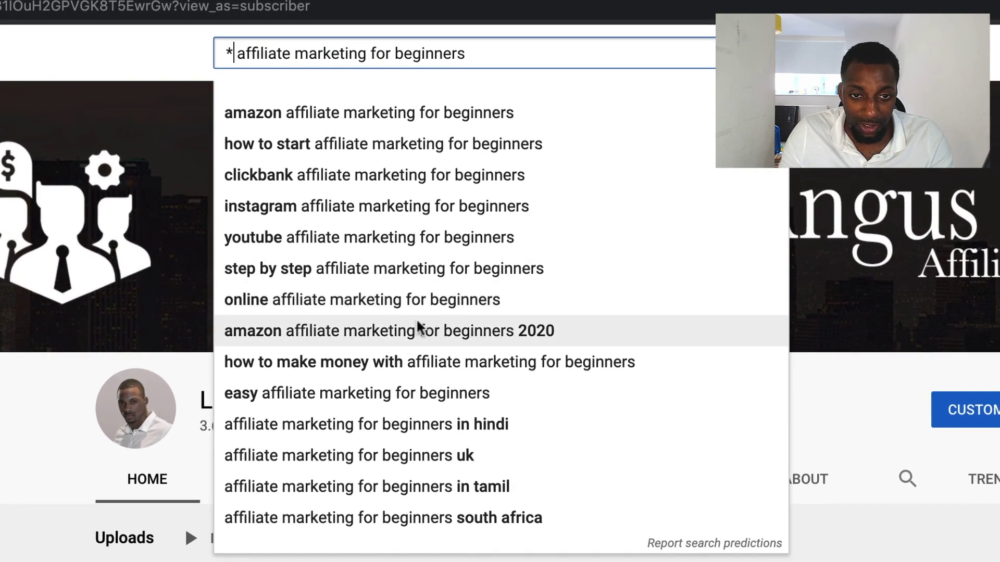
click(419, 329)
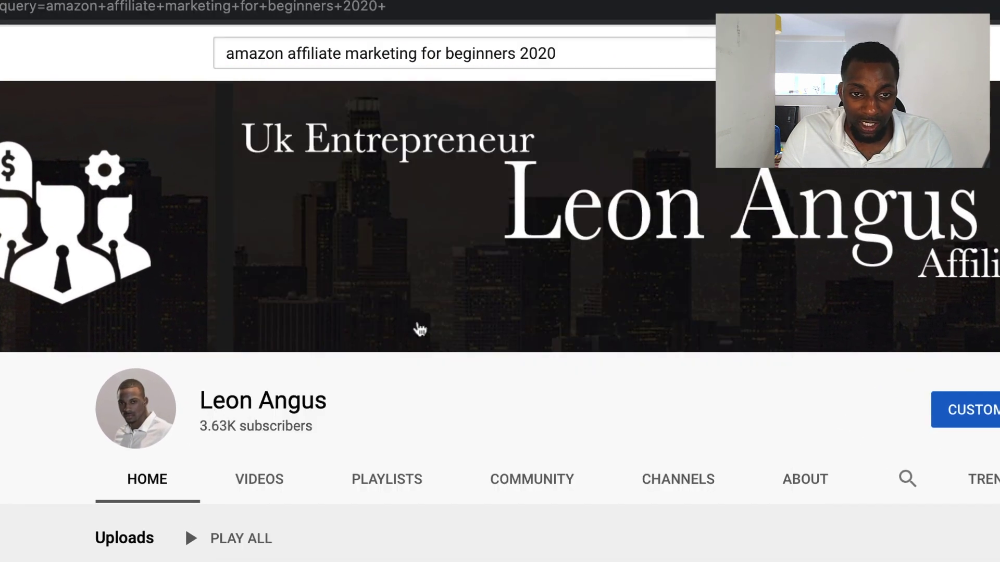
- Examine the search results, comparing each video's title, view count, age and channel subscriber count to judge the competition
scroll(391, 88, down, 2)
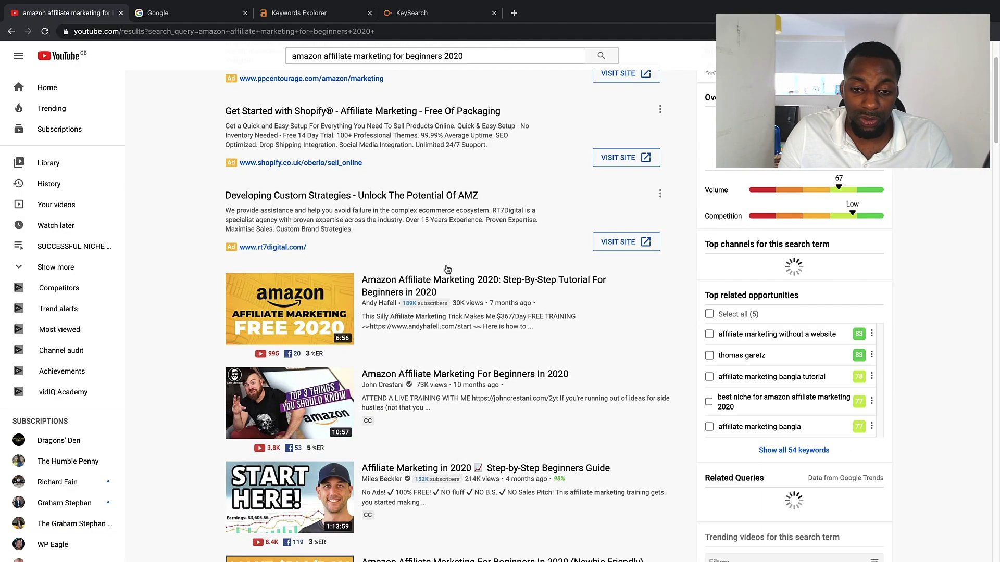
scroll(483, 264, up, 2)
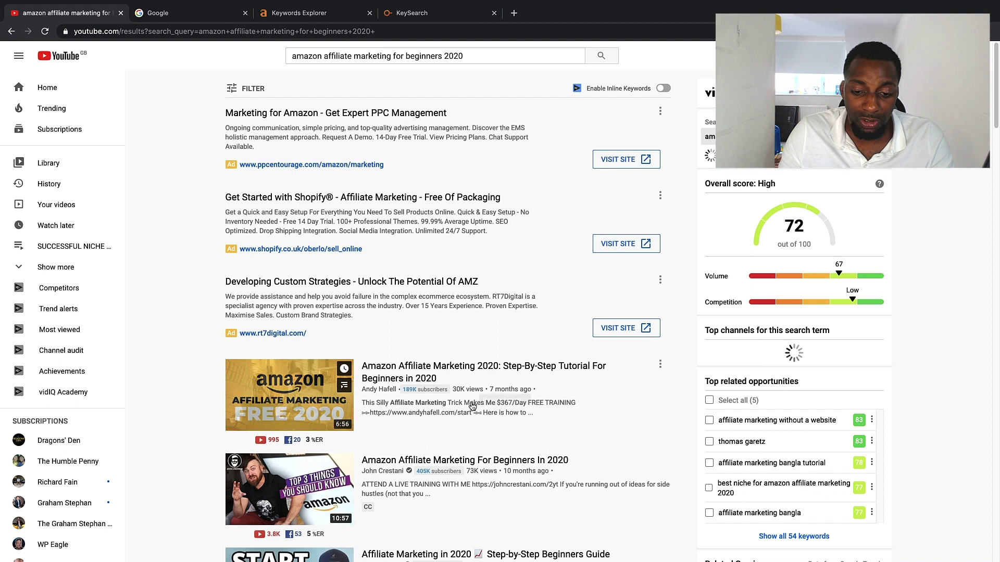
scroll(436, 382, down, 2)
scroll(436, 381, up, 2)
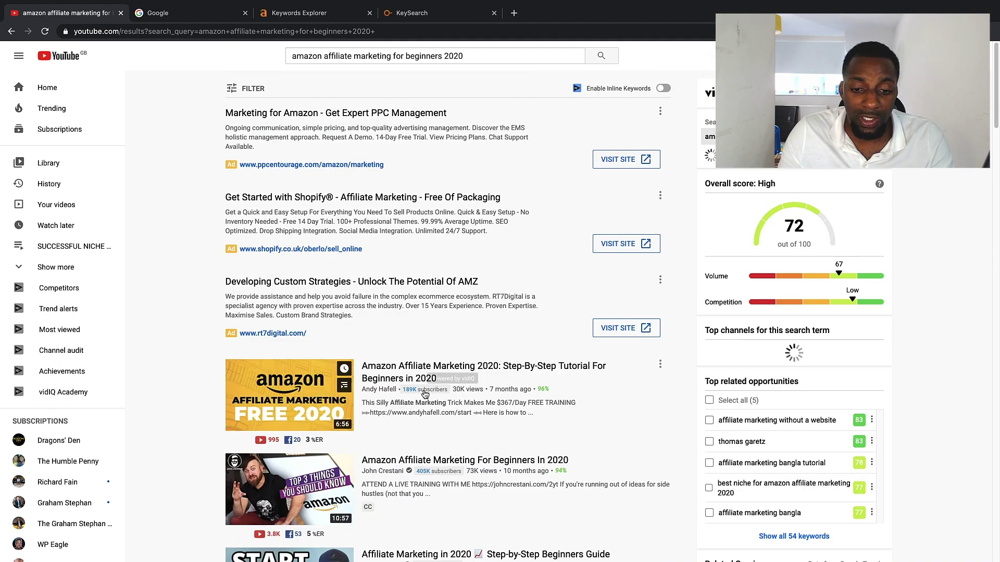
scroll(505, 390, down, 1)
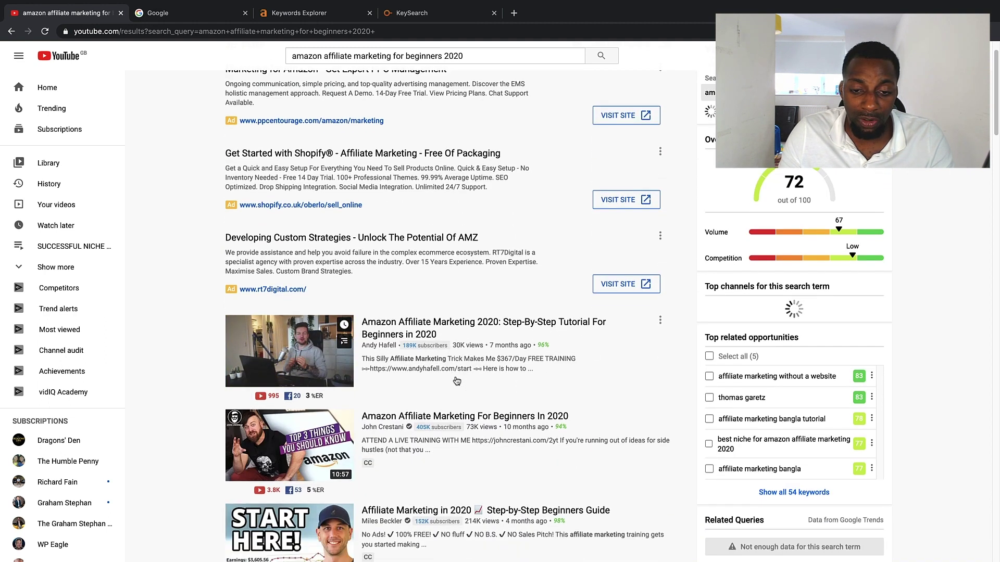
scroll(464, 374, down, 1)
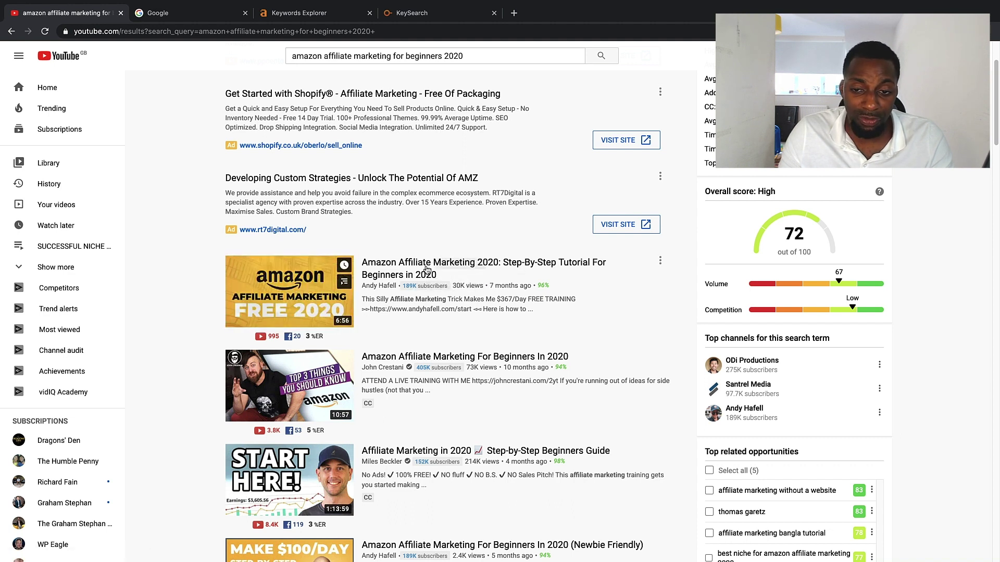
mouse_move(426, 285)
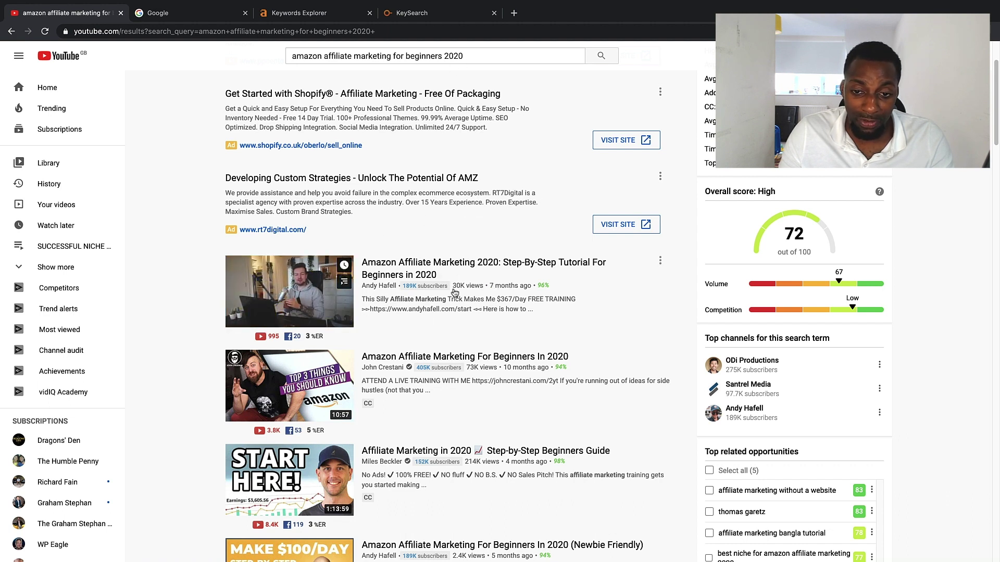
scroll(456, 292, down, 1)
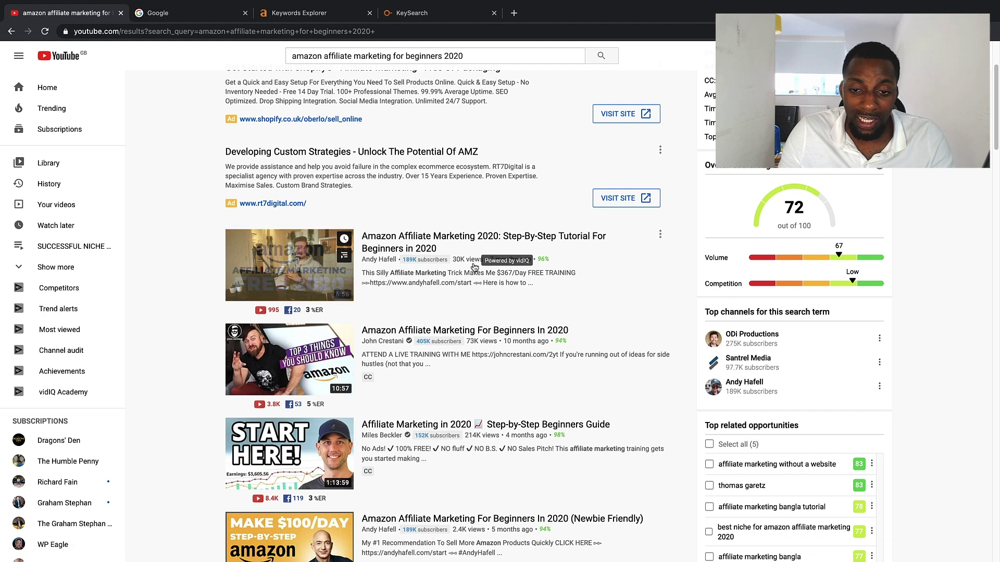
scroll(471, 265, down, 1)
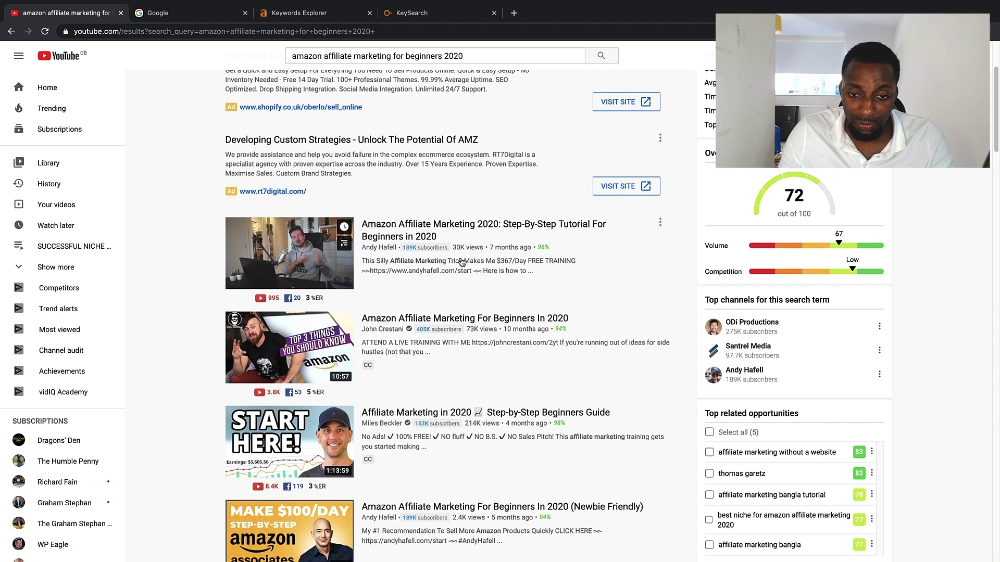
scroll(367, 242, down, 1)
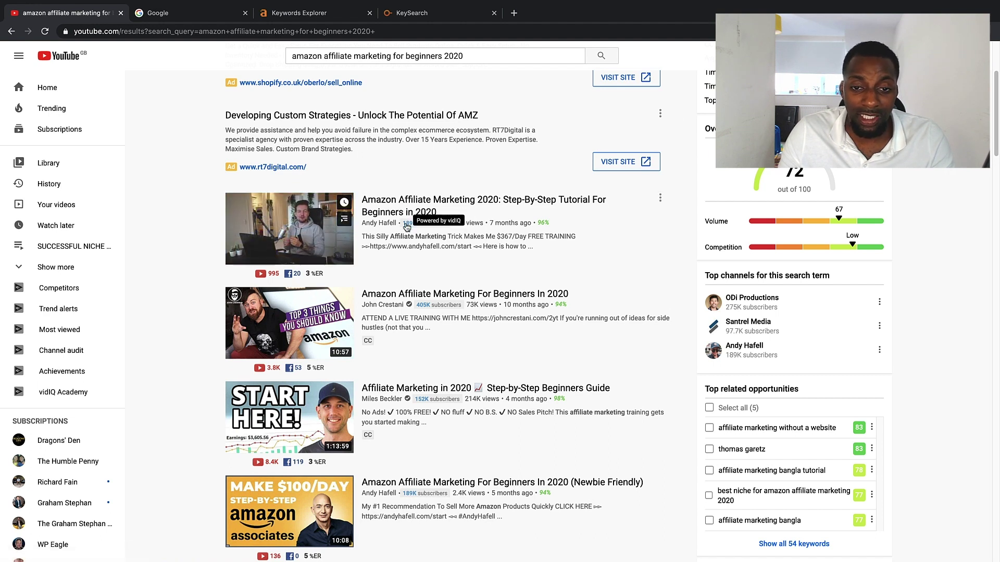
scroll(410, 224, down, 1)
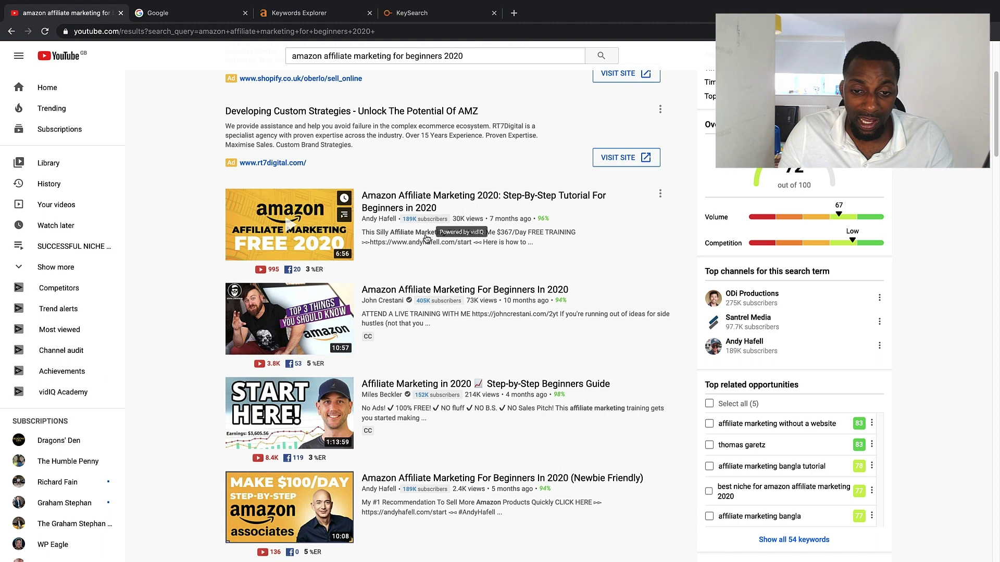
scroll(424, 294, down, 1)
scroll(424, 294, down, 2)
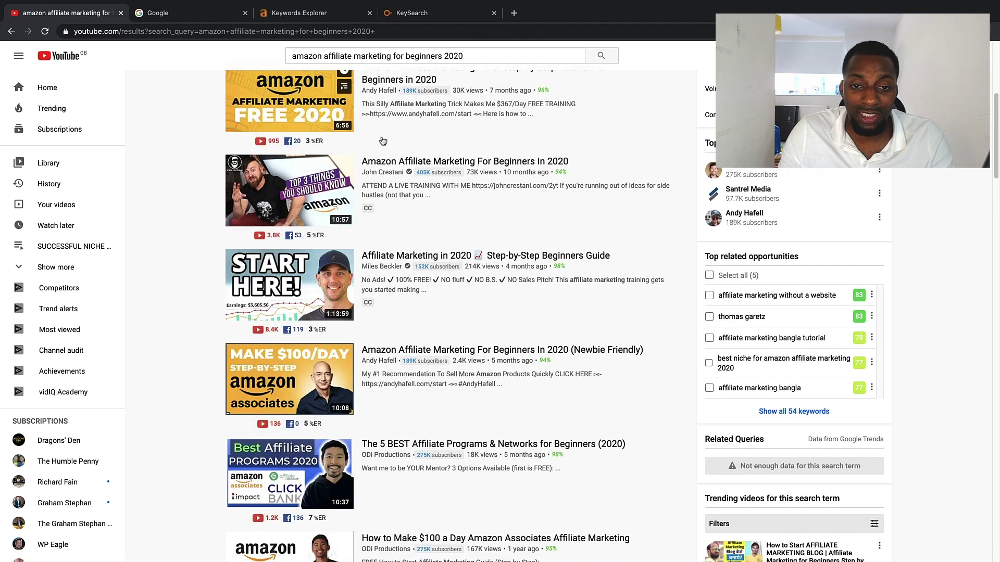
scroll(432, 397, down, 1)
scroll(432, 396, down, 8)
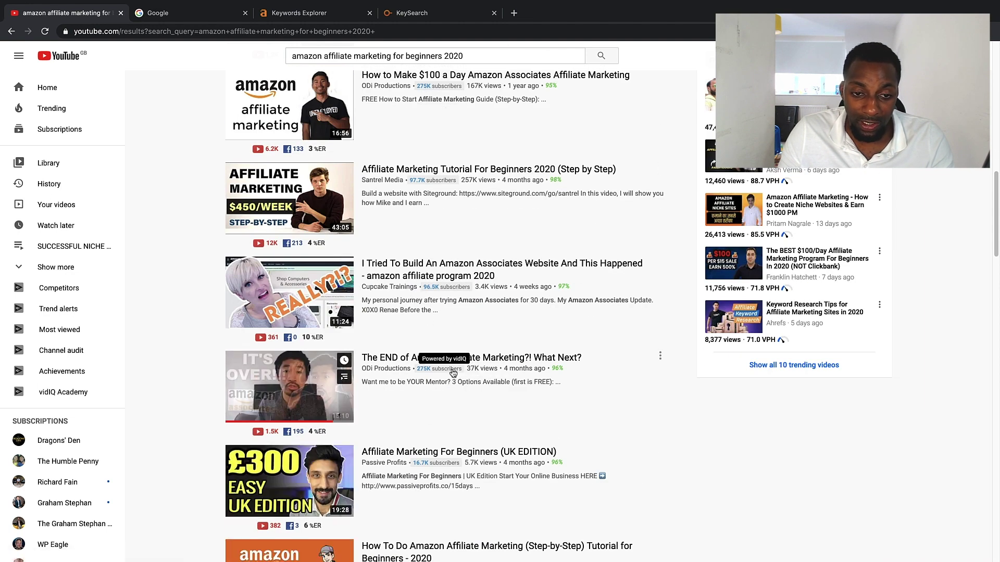
scroll(454, 374, up, 10)
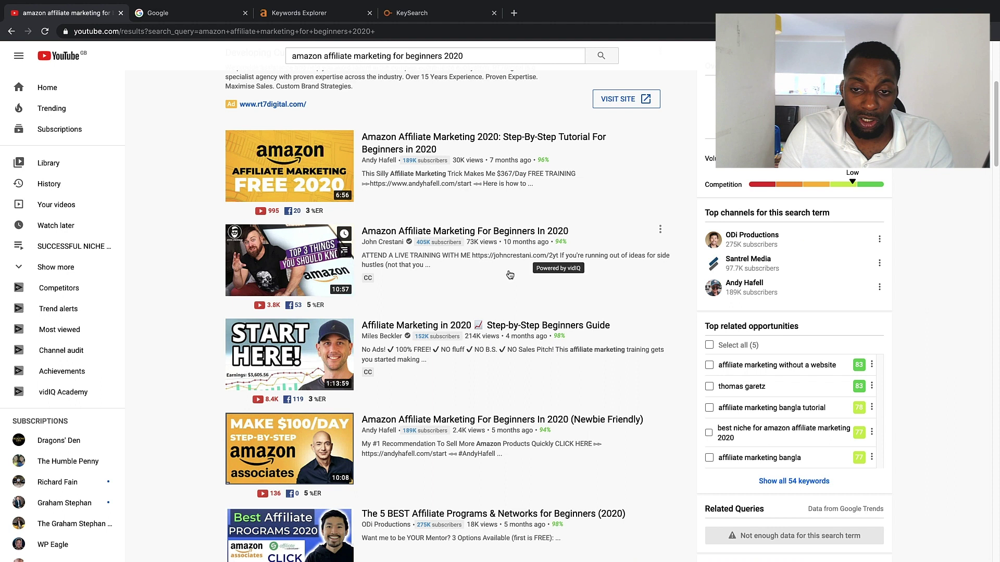
- Shorten the query to "amazon affiliate marketing" and search for the suggestion "amazon affiliate marketing in pakistan"
scroll(437, 245, up, 4)
click(474, 58)
key(BackSpace)
key(BackSpace)
key(BackSpace)
key(BackSpace)
key(BackSpace)
key(BackSpace)
key(BackSpace)
key(BackSpace)
key(BackSpace)
key(BackSpace)
key(BackSpace)
key(BackSpace)
key(BackSpace)
key(BackSpace)
key(BackSpace)
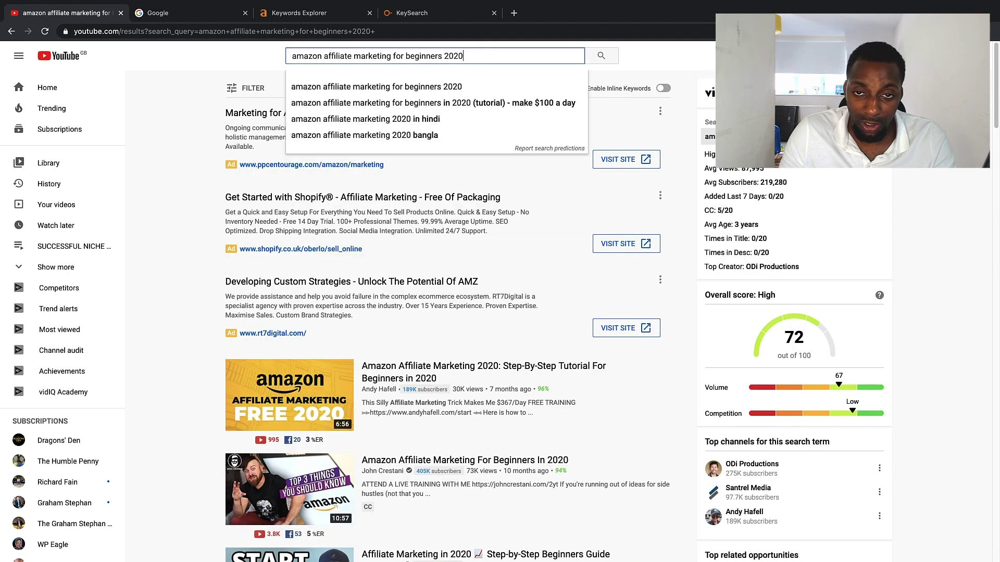
key(BackSpace)
key(BackSpace)
key(BackSpace)
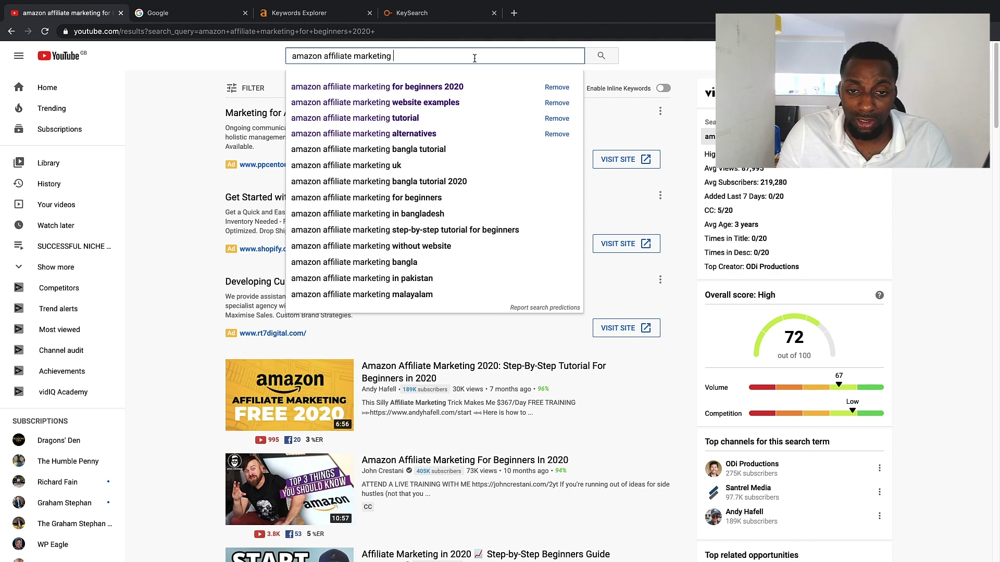
click(443, 280)
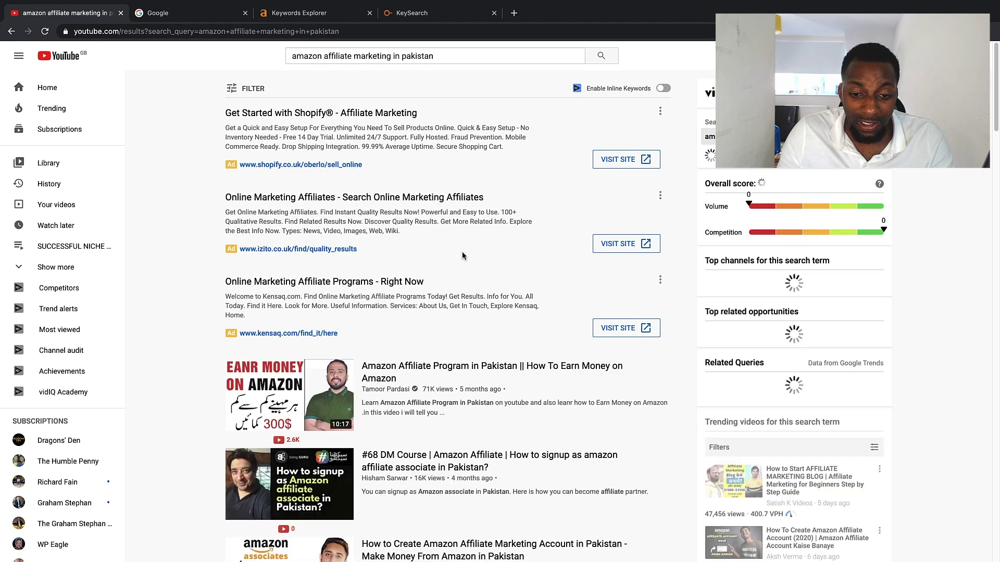
- Review the subscriber and view counts of the Pakistan results, and bring up the suggestions that extend this query
scroll(380, 311, down, 1)
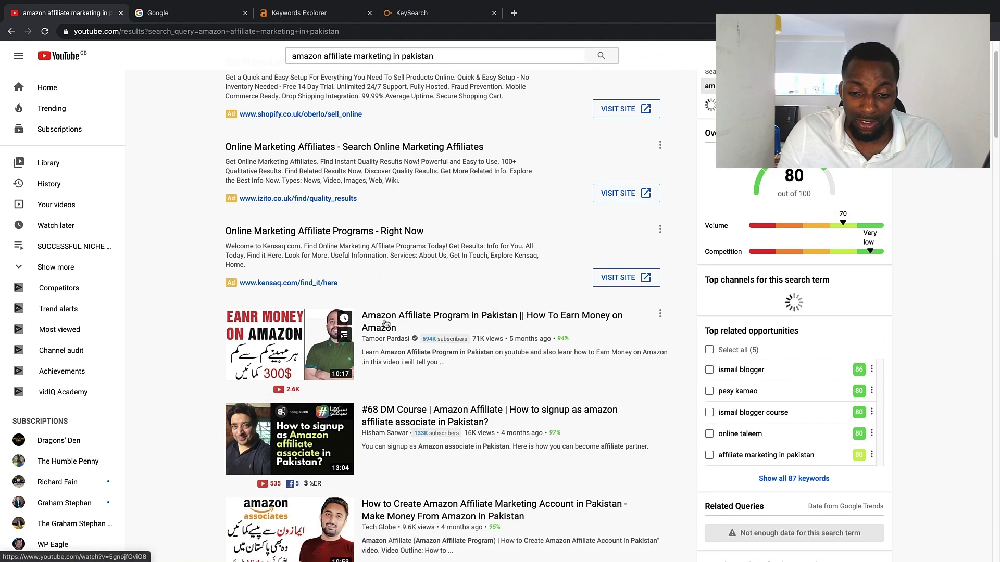
scroll(443, 355, down, 6)
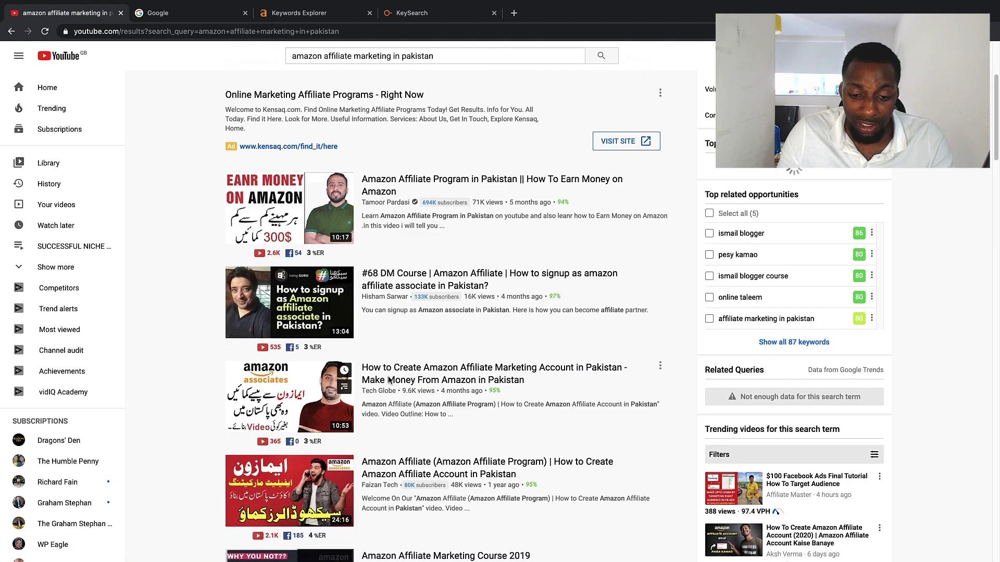
scroll(482, 416, down, 5)
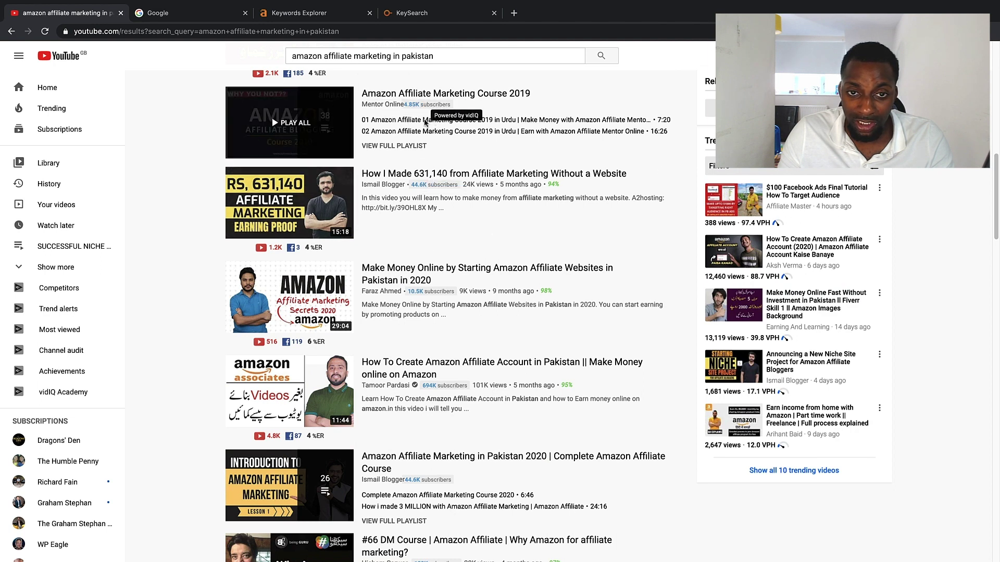
scroll(476, 230, down, 1)
scroll(475, 231, down, 3)
click(457, 58)
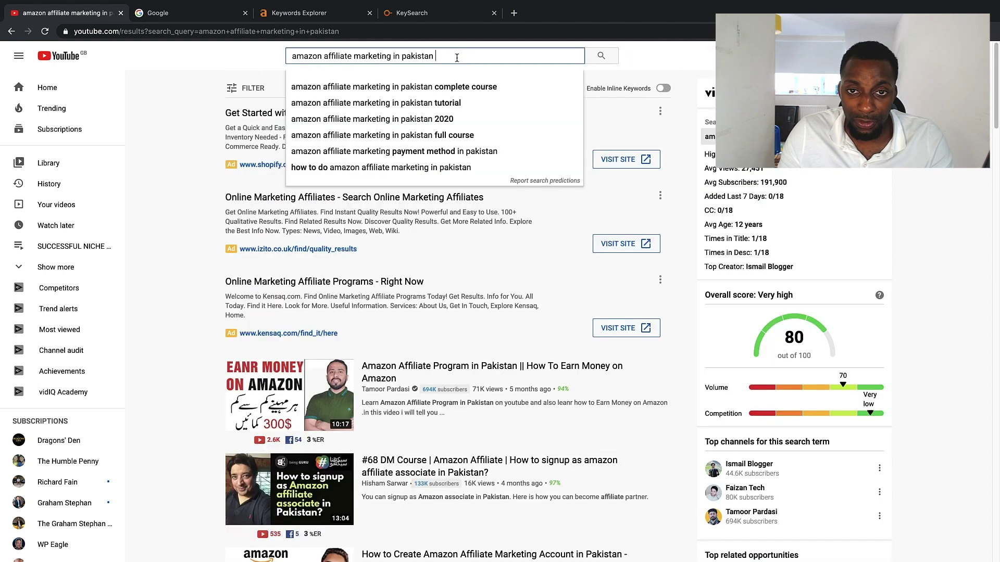
- Search for the suggestion "amazon affiliate marketing in pakistan complete course" and review the results' titles, view counts and channel subscribers
click(461, 87)
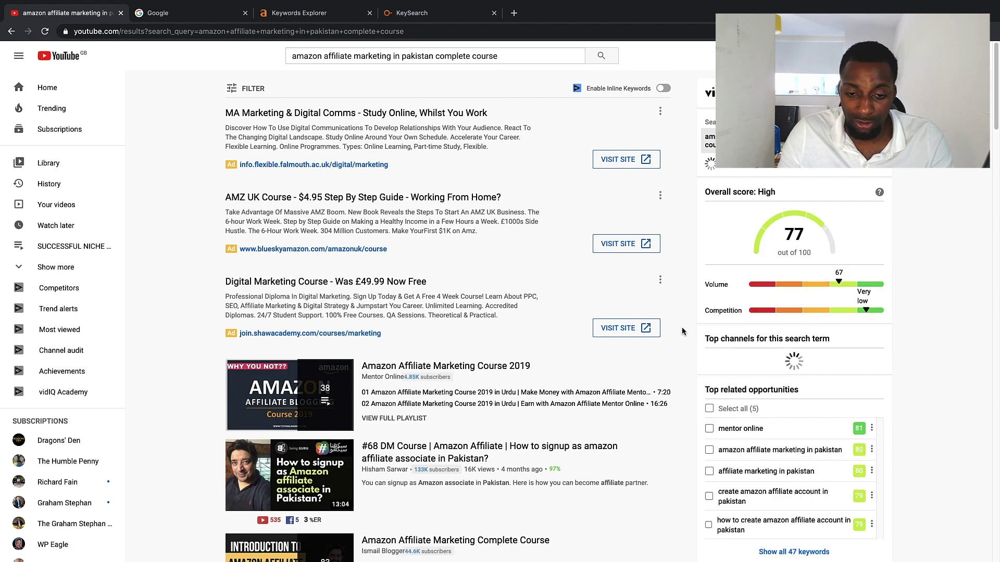
scroll(680, 324, down, 2)
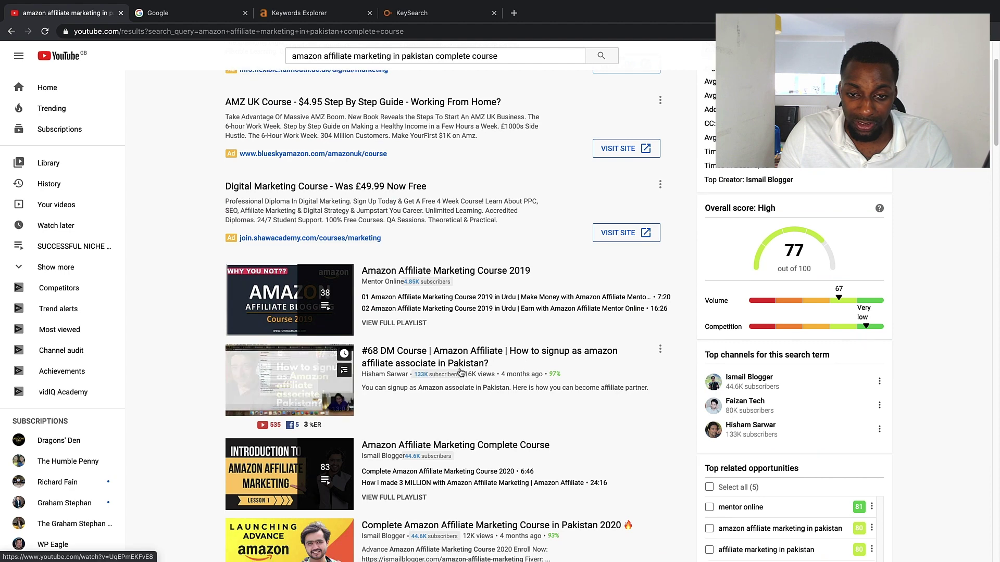
scroll(460, 372, down, 4)
scroll(463, 364, down, 3)
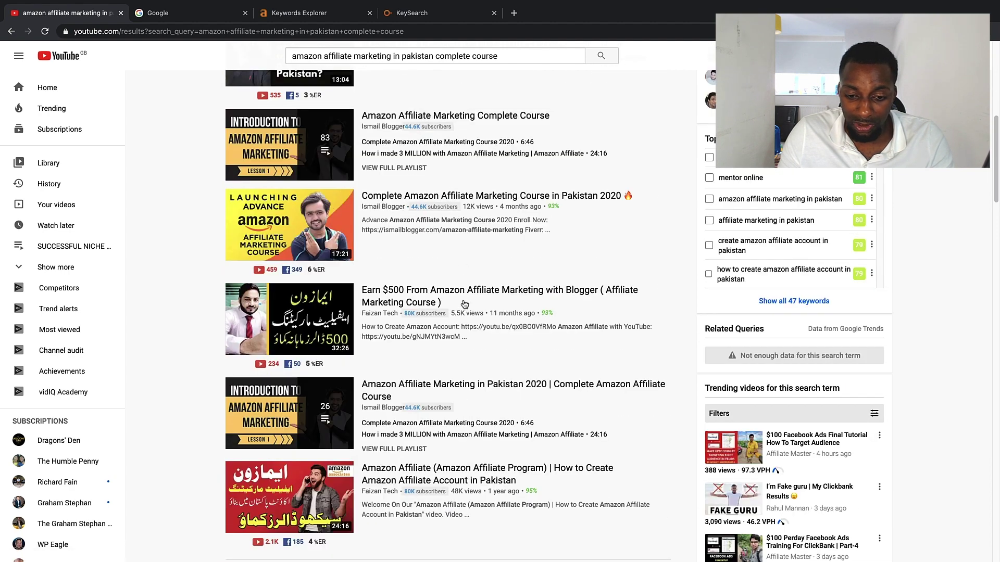
scroll(453, 302, down, 6)
scroll(427, 297, up, 15)
scroll(416, 298, down, 7)
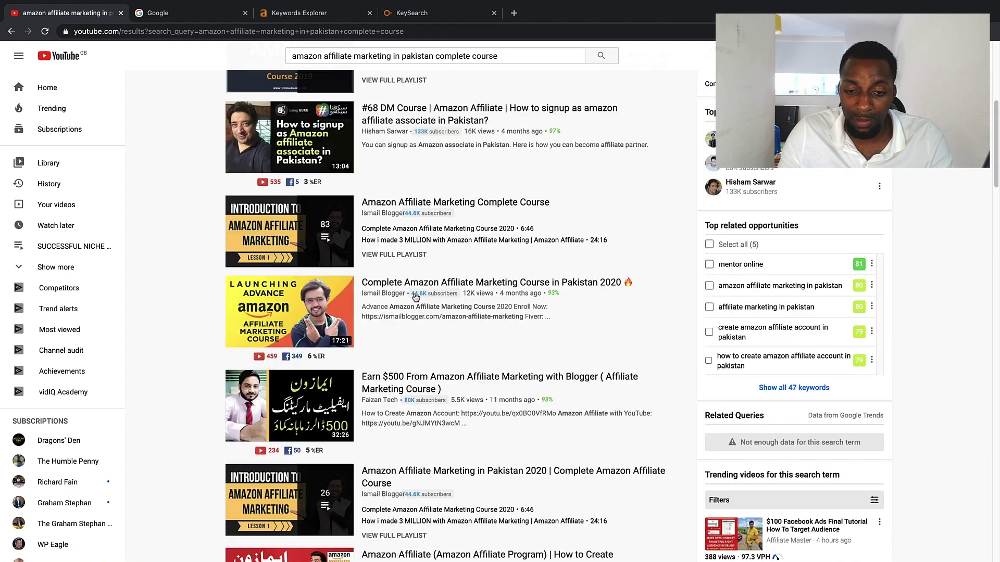
scroll(468, 432, down, 5)
scroll(447, 365, up, 4)
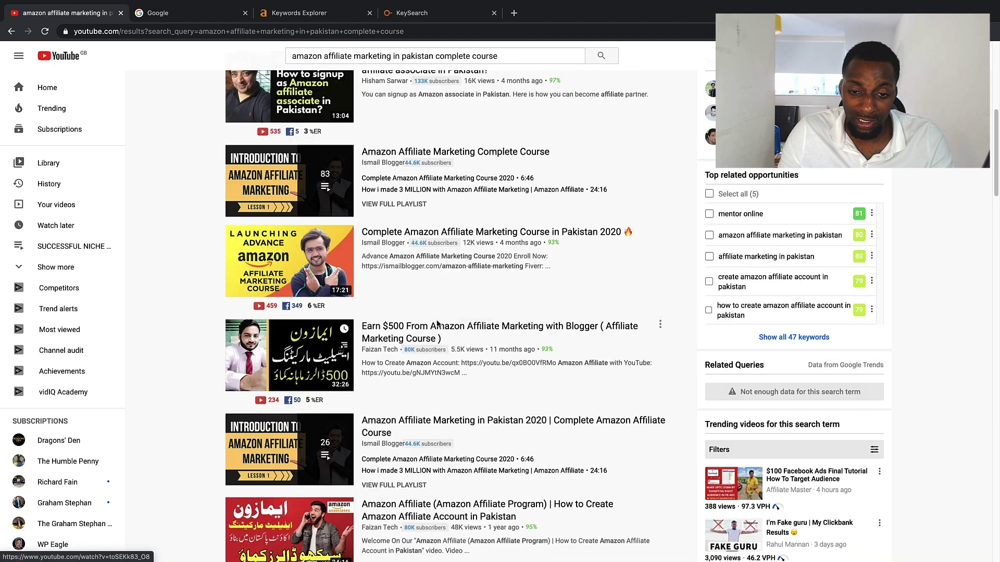
scroll(438, 324, up, 7)
- Replace the query with "how to do affilaite markerting", trying the endings "for" and "with" to bring up related suggestions
triple_click(519, 57)
key(BackSpace)
text(how )
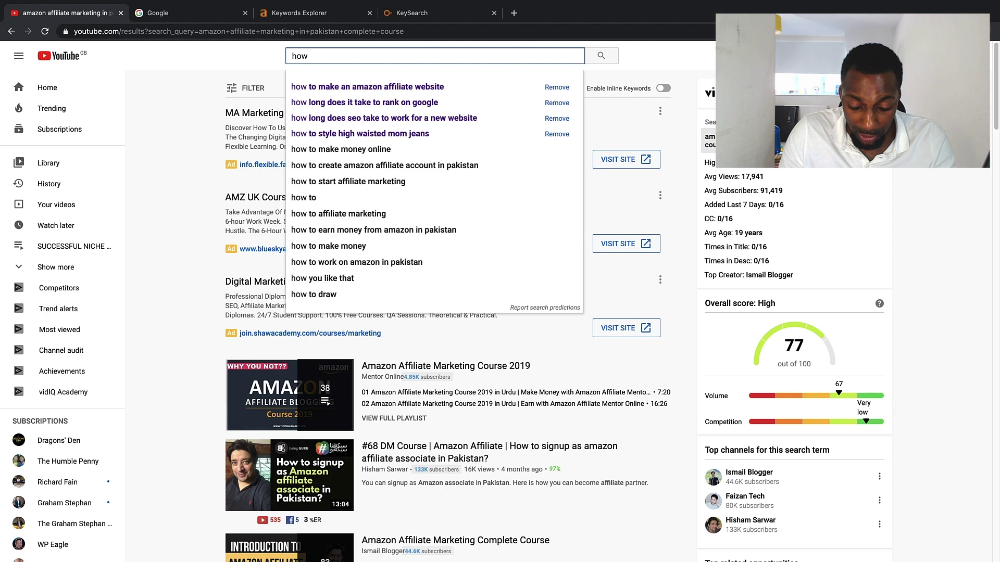
text(to do affil)
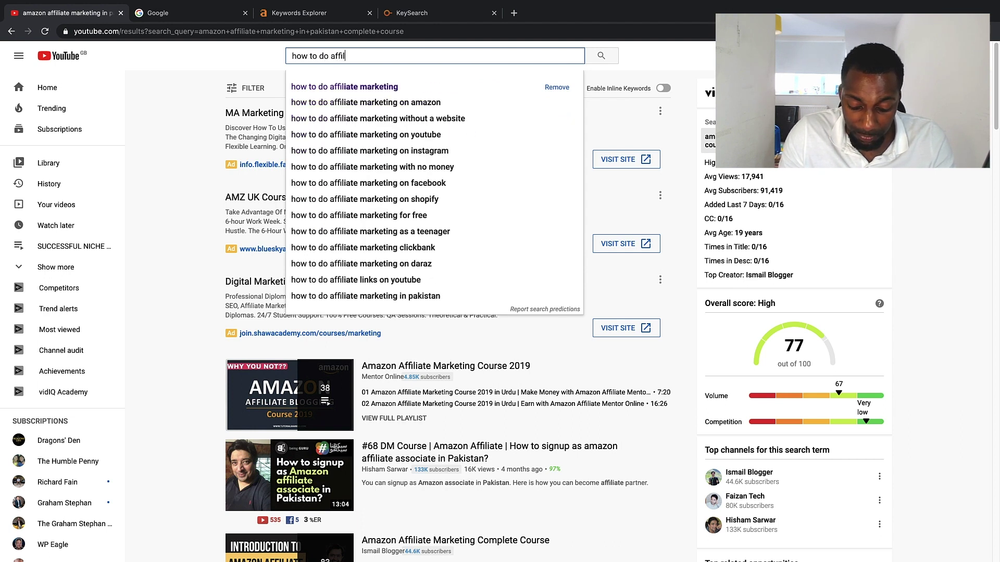
text(aite markerting f)
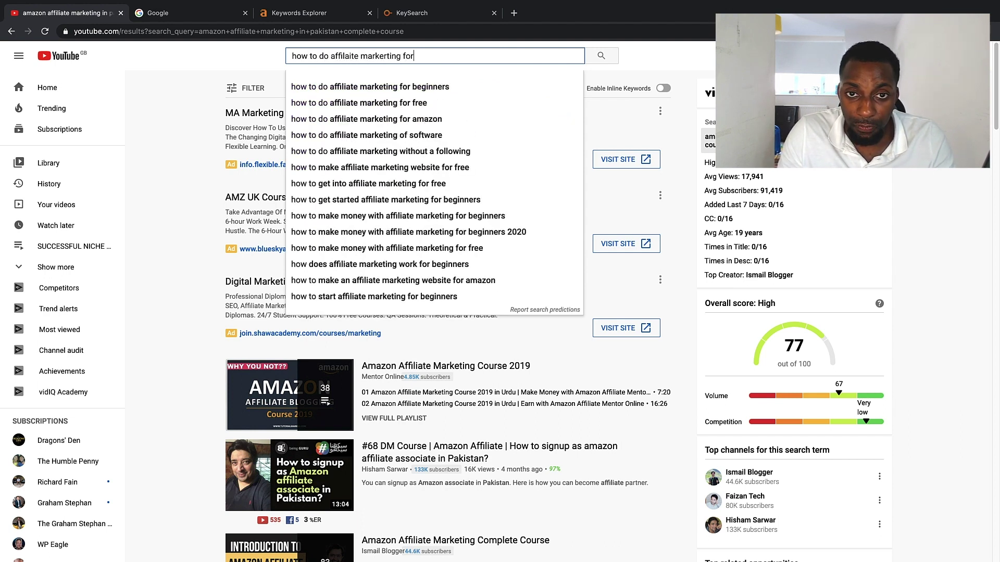
key(BackSpace)
text(with)
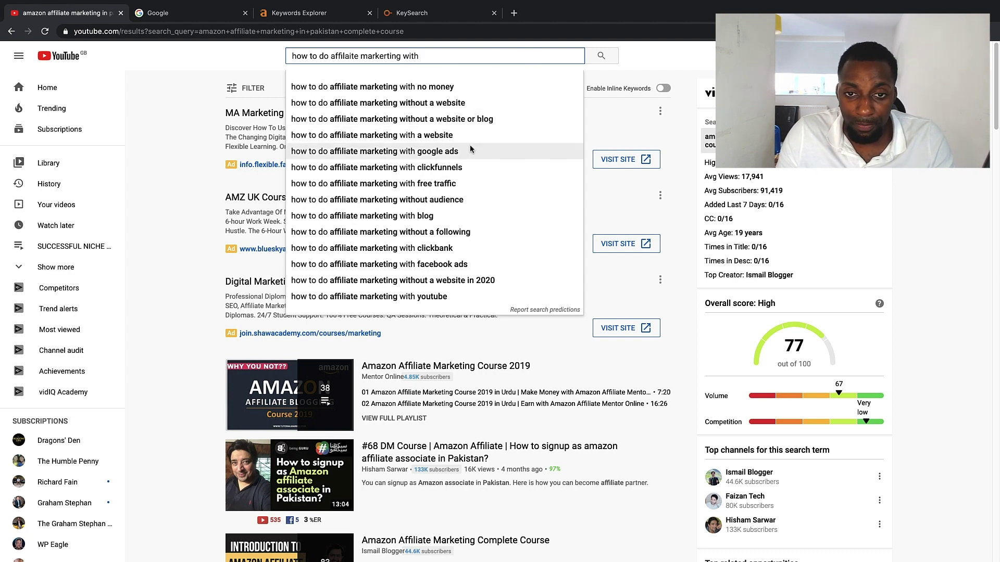
- Go through the suggestions and search for "how to do affiliate marketing without a website in 2020"
key(Down)
key(Down)
key(Down)
key(Down)
key(Down)
key(Down)
key(Down)
key(Down)
key(Down)
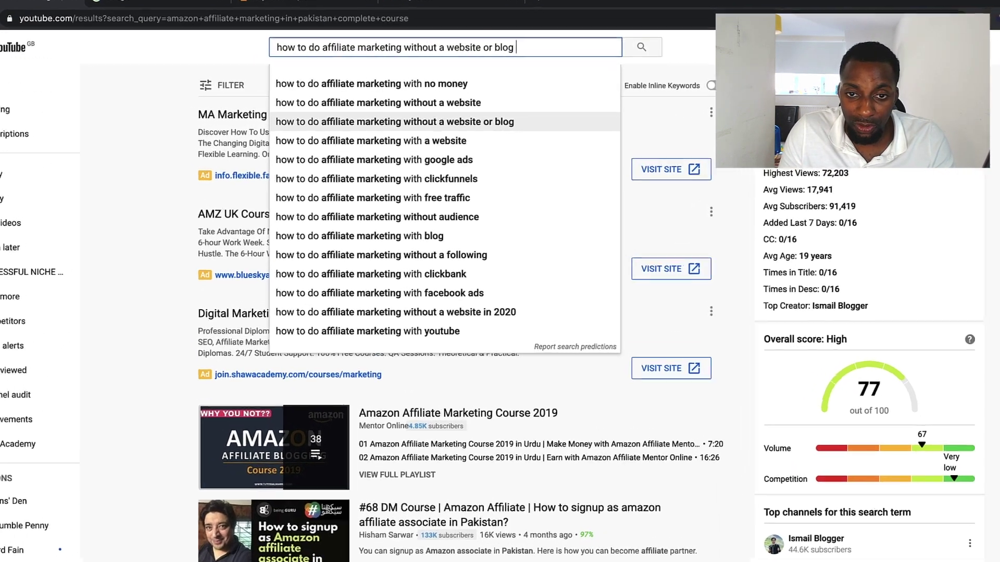
key(Down)
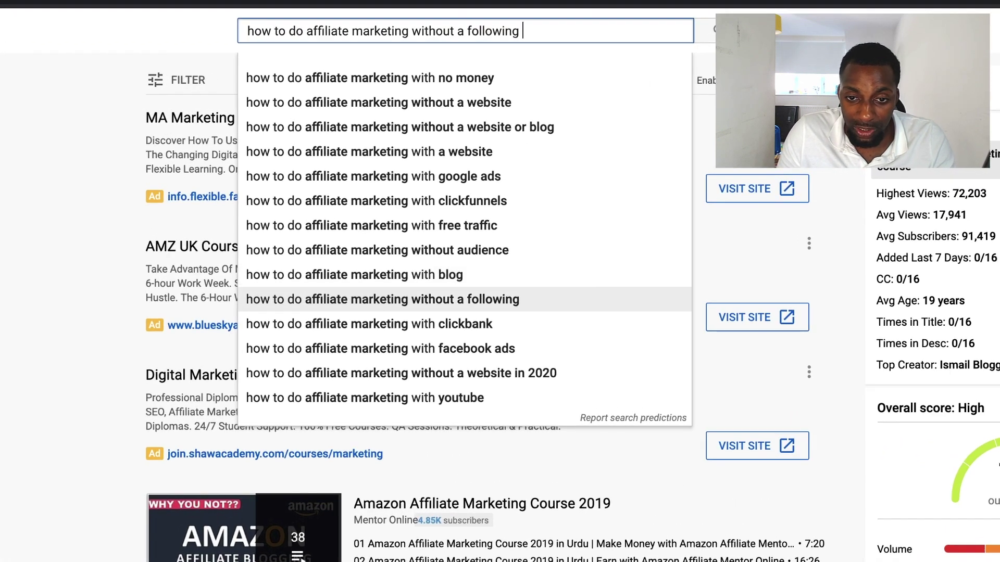
key(Down)
key(Down)
key(Down)
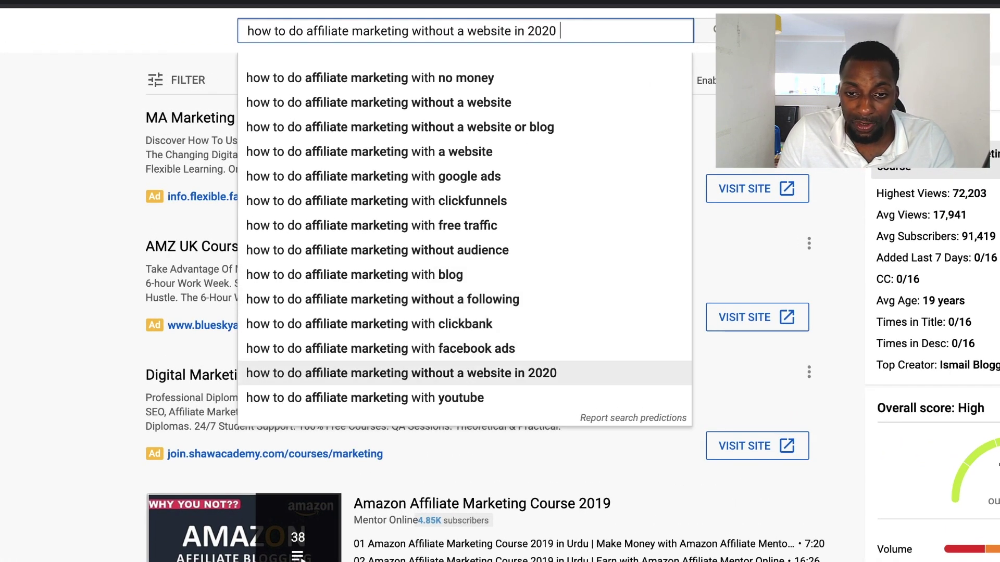
key(Return)
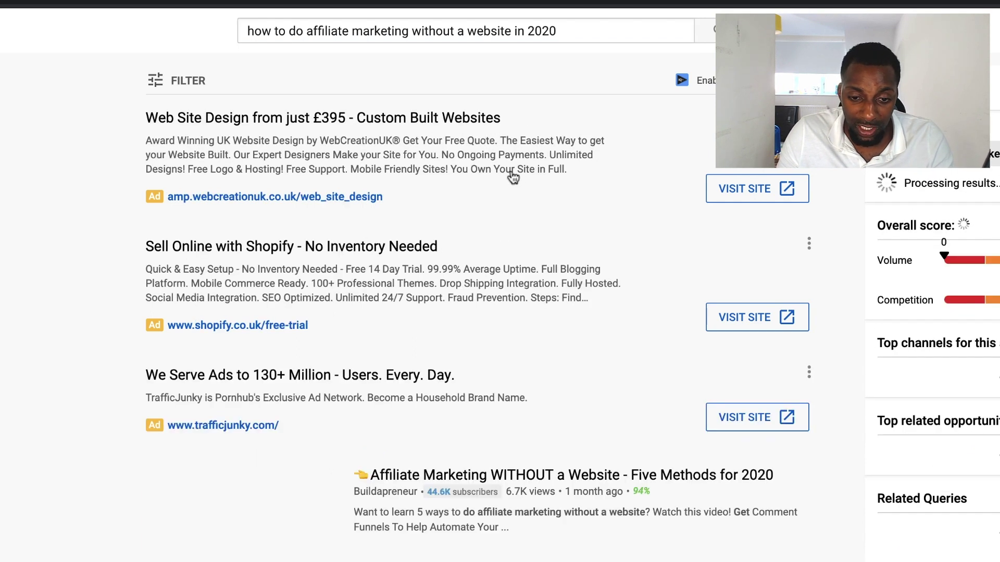
- Examine the video results, comparing each one's subscriber count, view count and age to judge the competition
scroll(487, 205, down, 1)
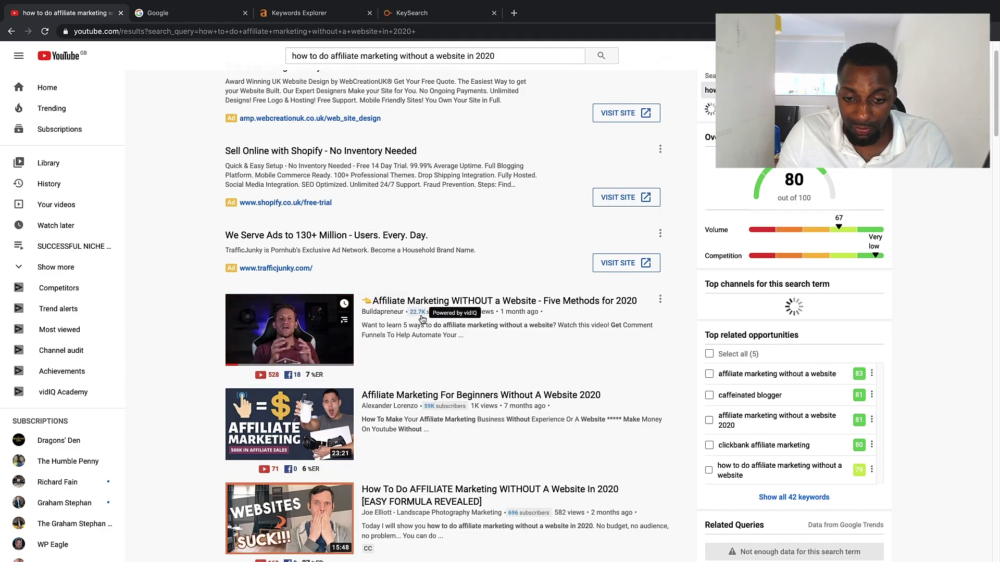
scroll(422, 318, down, 2)
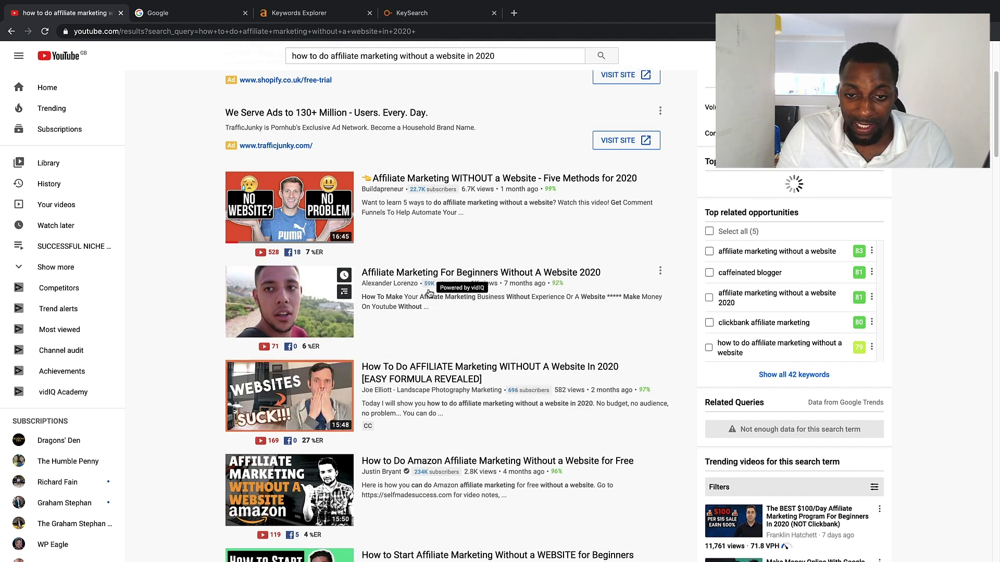
scroll(435, 291, down, 2)
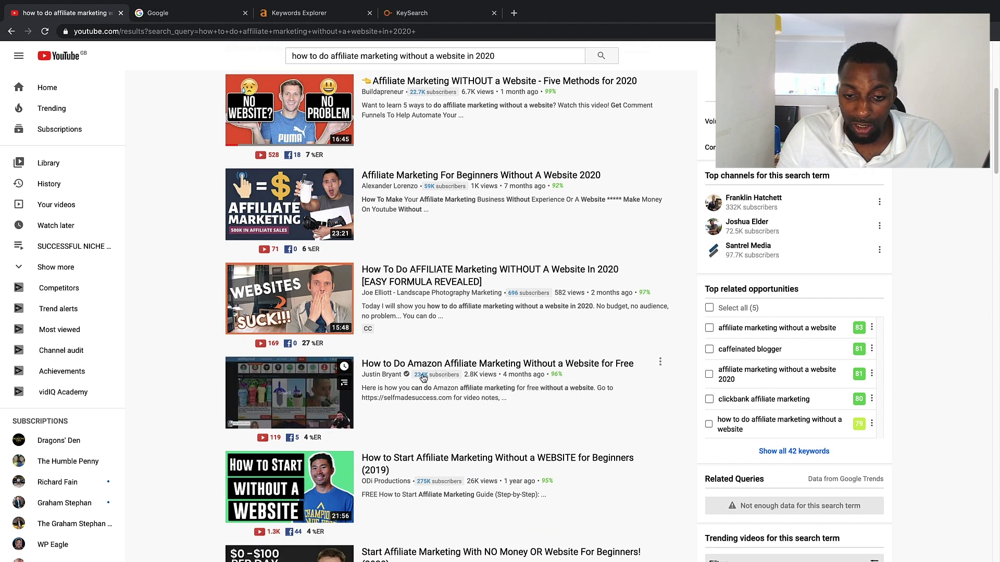
scroll(453, 381, down, 2)
scroll(451, 383, down, 3)
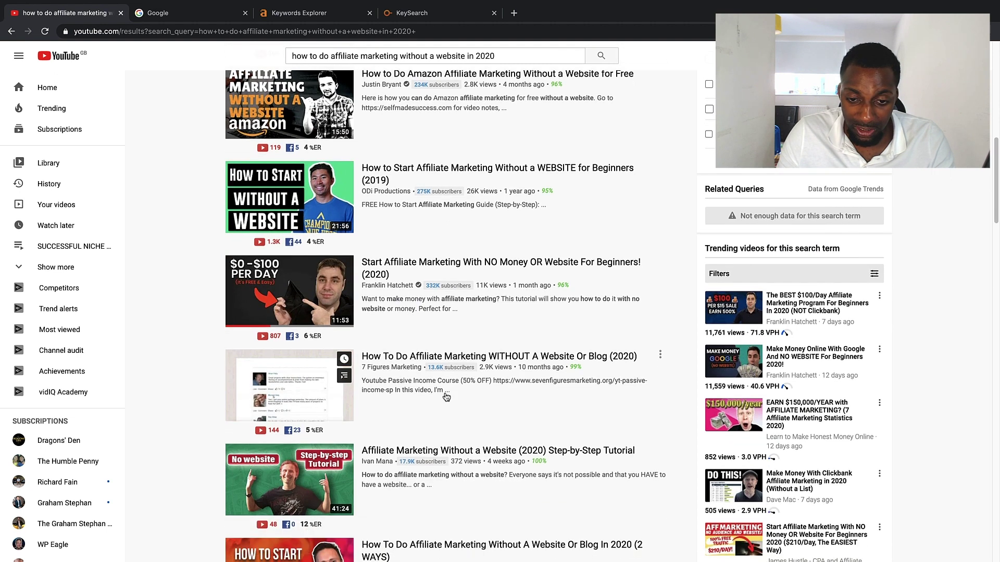
scroll(457, 411, down, 4)
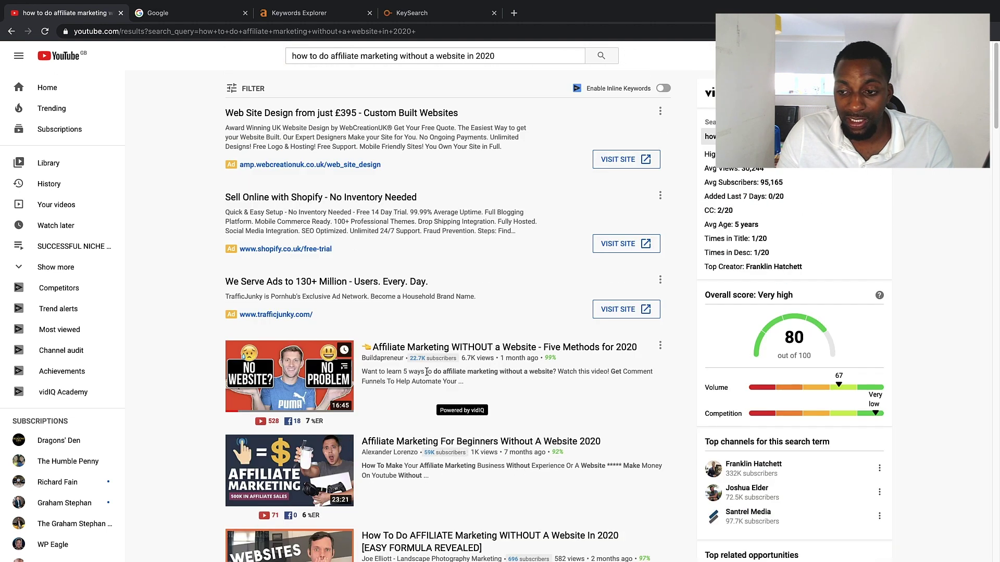
- Check the vidIQ overall score, volume and competition ratings, and the top channels for this search term
drag(783, 338, 802, 337)
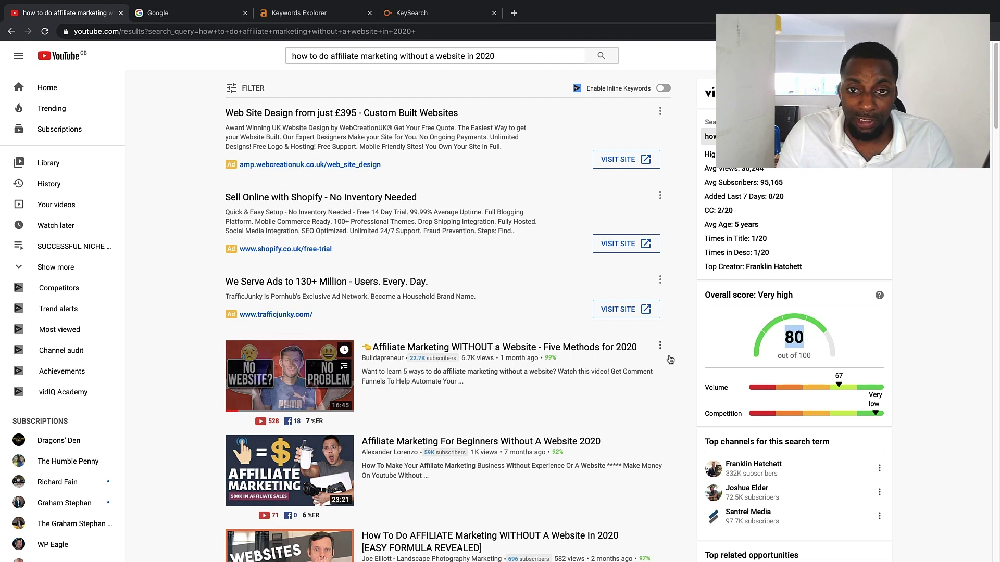
triple_click(519, 59)
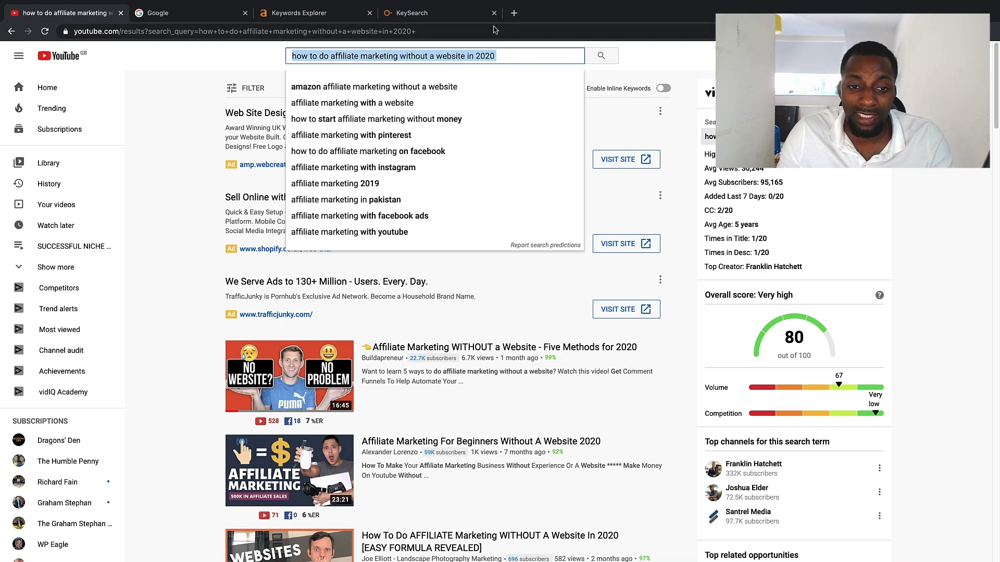
drag(718, 441, 843, 442)
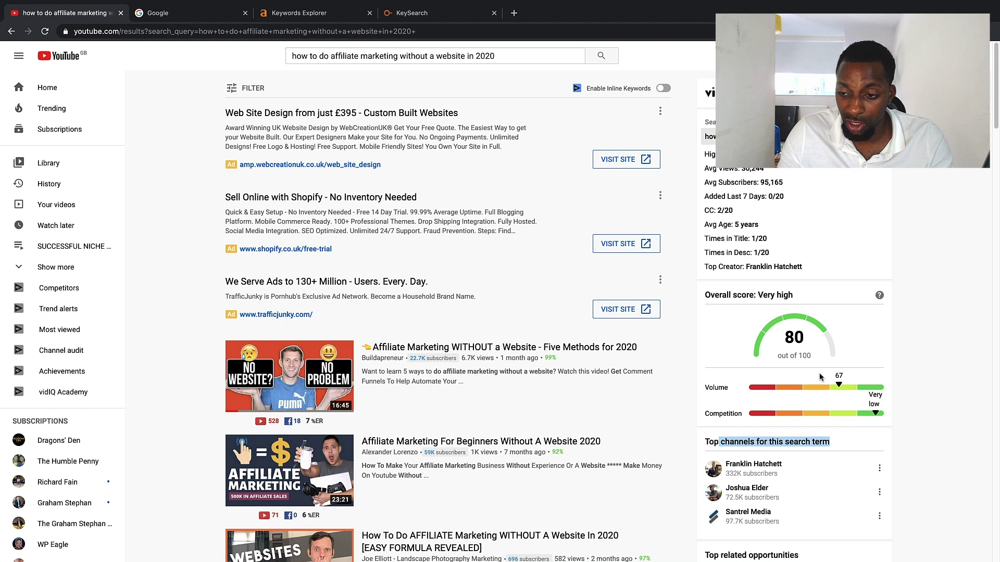
double_click(817, 334)
- Compare the result titles with the exact search phrase to see how closely the ranking videos target it
scroll(638, 284, down, 6)
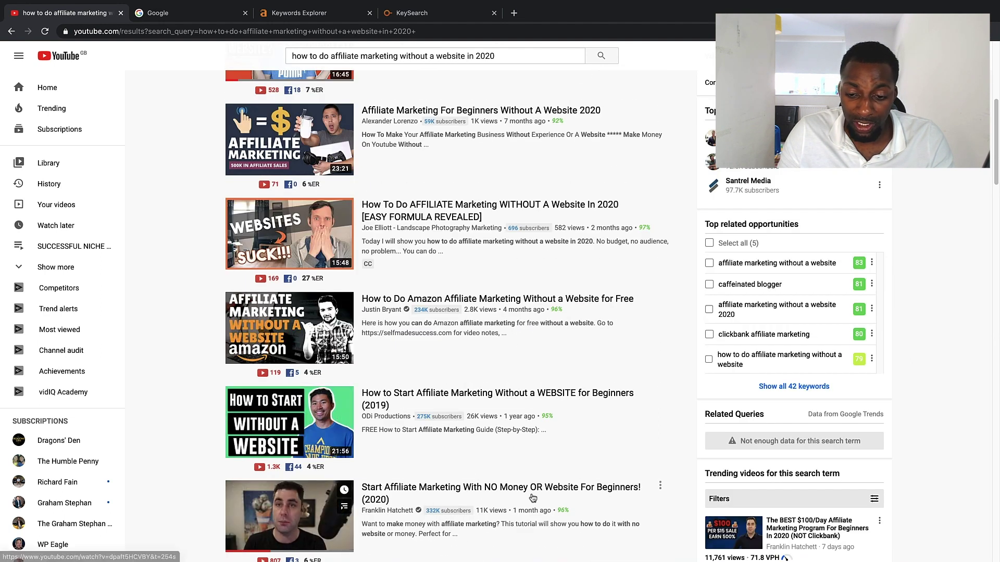
drag(312, 55, 460, 54)
click(610, 78)
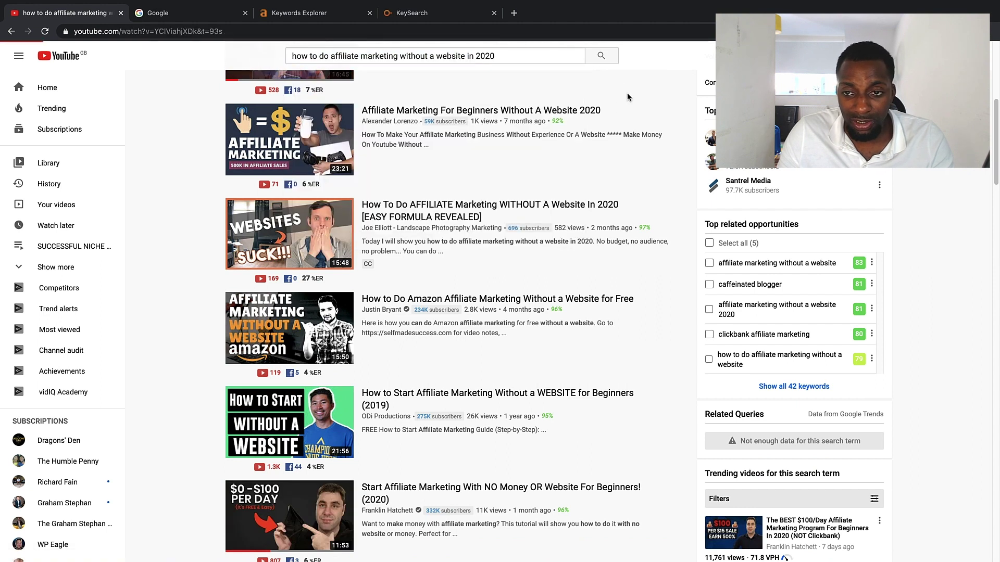
click(476, 321)
click(10, 30)
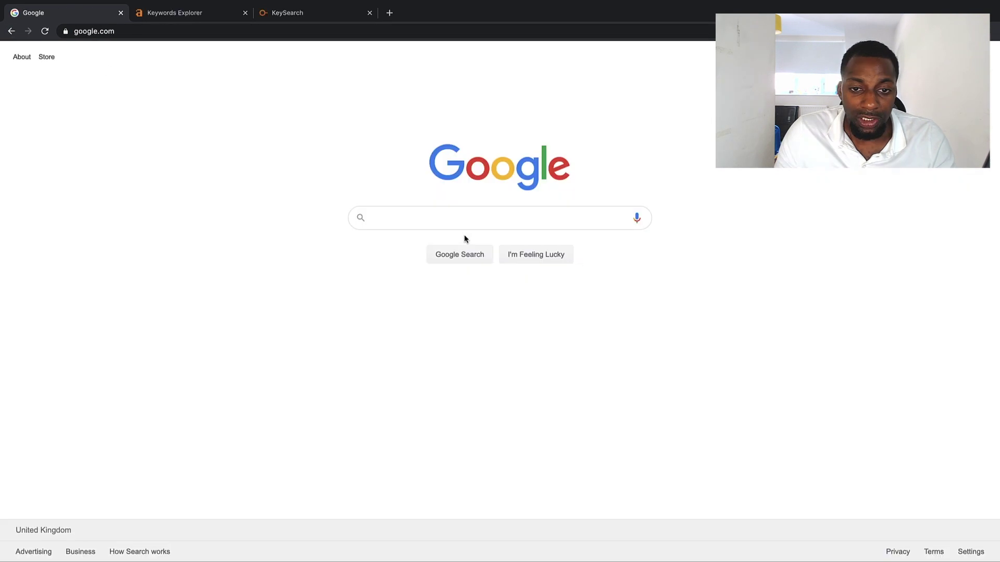
- Switch to Google and enter "best films on netflix" in the search box to bring up its suggestions
click(453, 217)
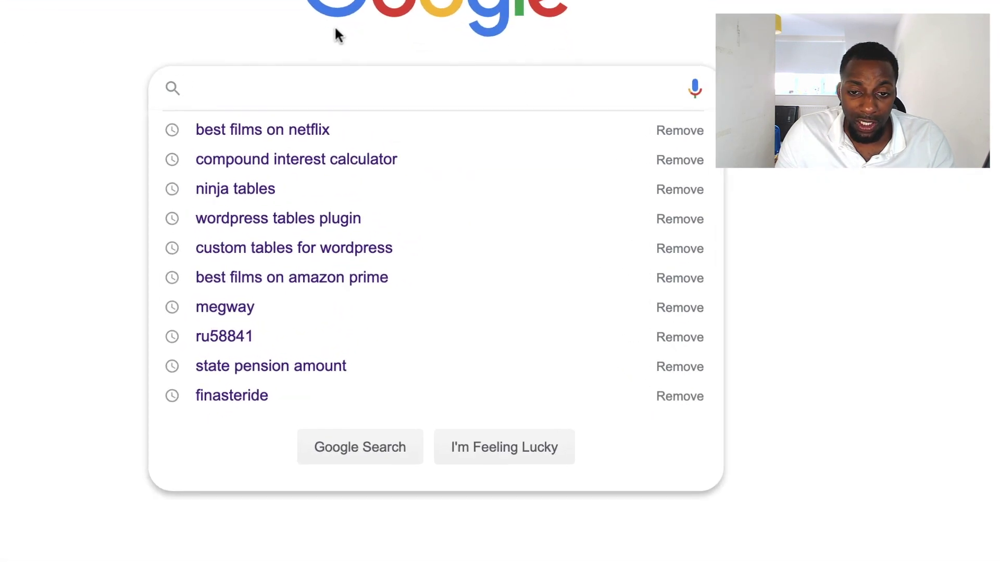
text(best )
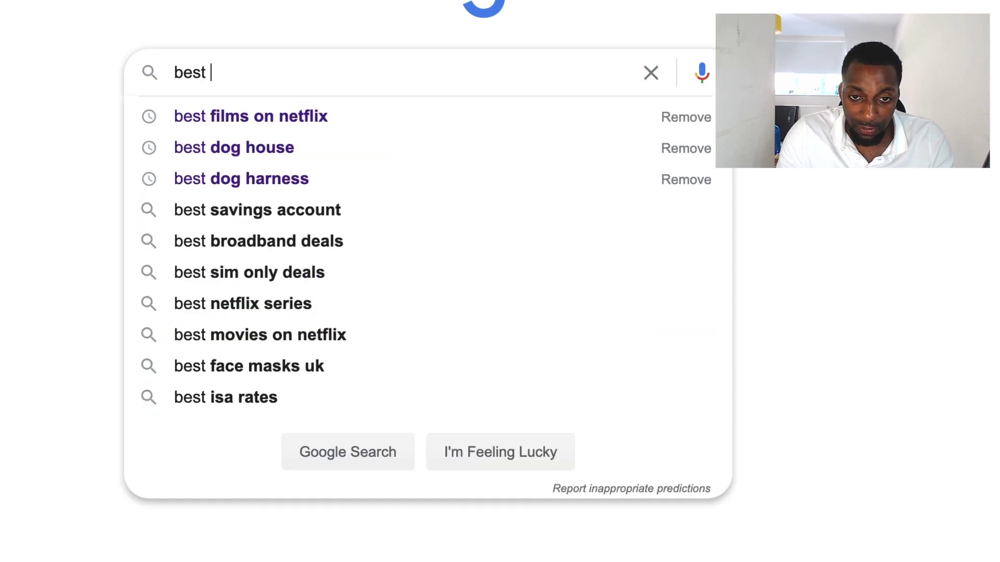
text(films )
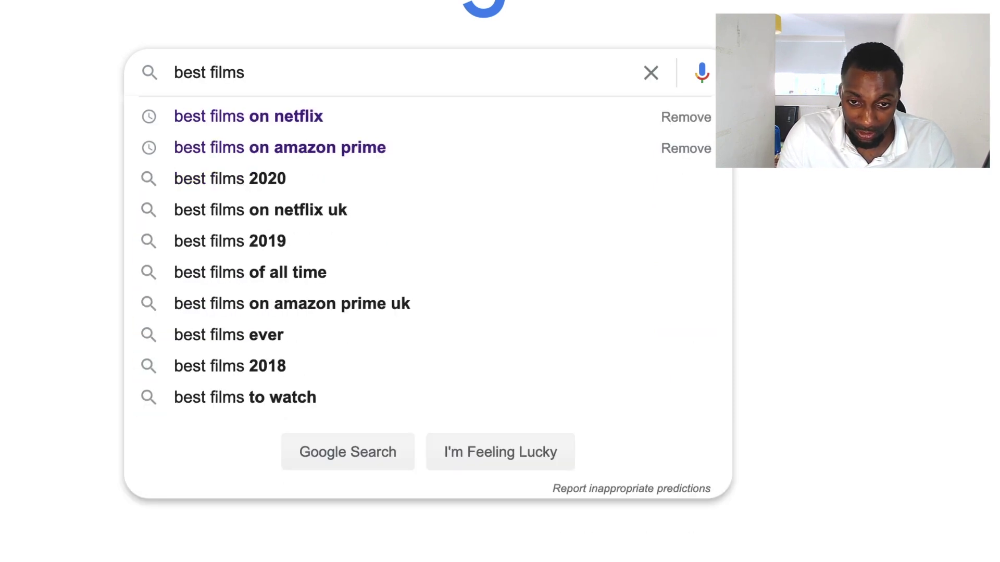
text(on netfli)
text(x)
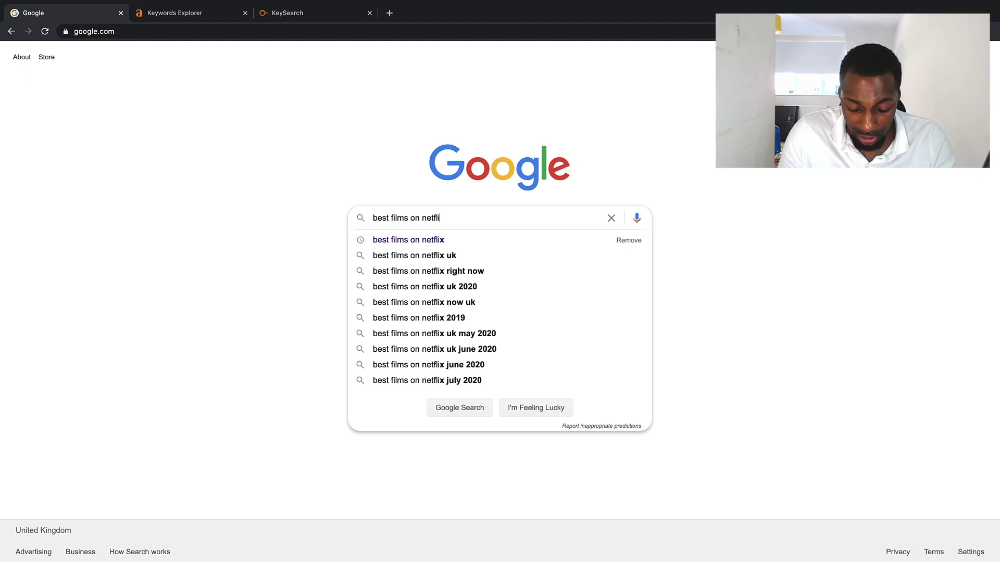
- Take the suggestion "best films on netflix uk 2020" and extend it with the suggested ending "rotten tomatoes"
key(Down)
key(Down)
key(Down)
key(Down)
key(Down)
key(Right)
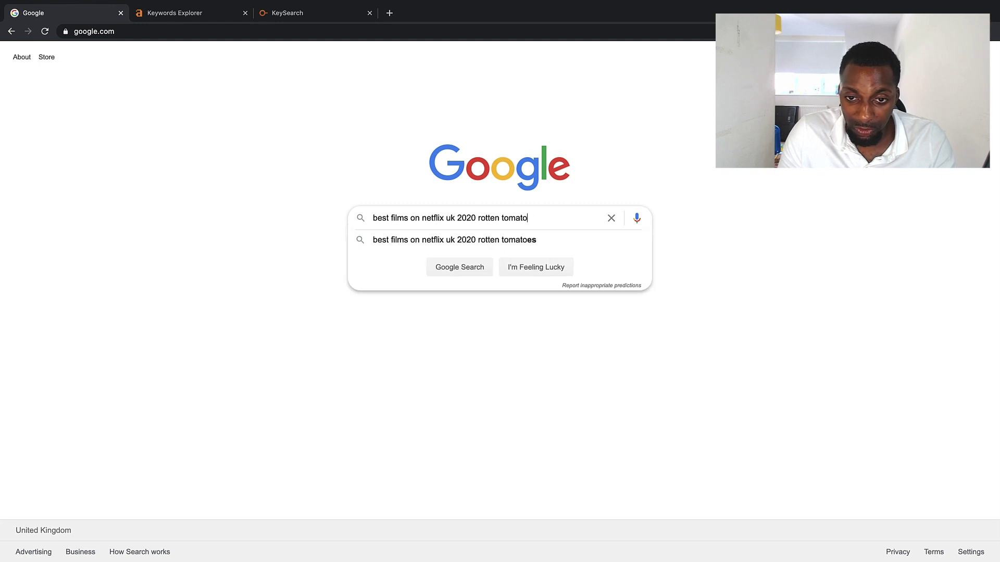
- Shorten the query back to "best films on netflix uk 2020" and go through its suggestions, including the horror films variant
key(BackSpace)
key(BackSpace)
key(BackSpace)
key(BackSpace)
key(BackSpace)
key(BackSpace)
key(BackSpace)
key(Down)
key(Down)
key(Down)
key(Down)
key(Down)
key(Down)
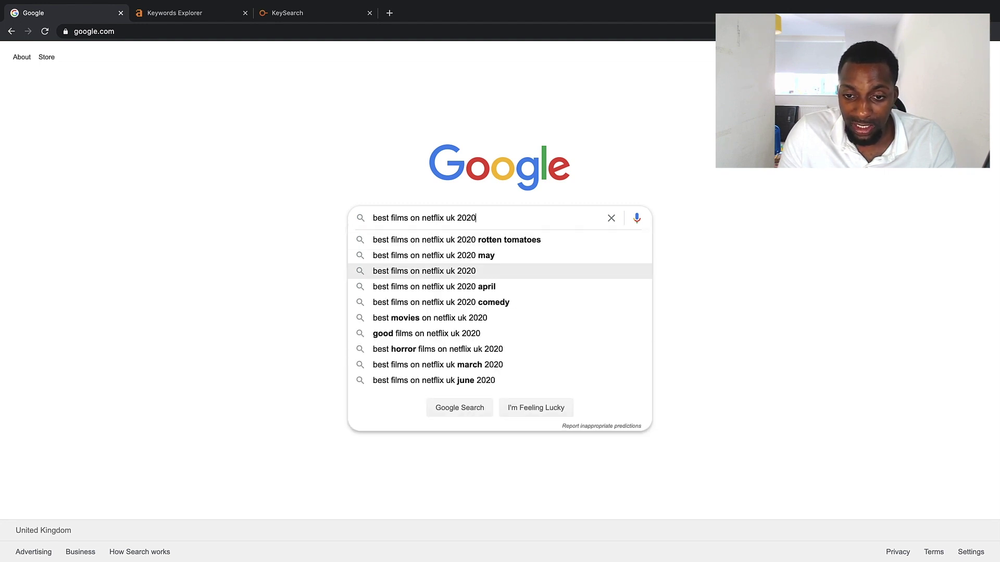
key(Down)
key(Down)
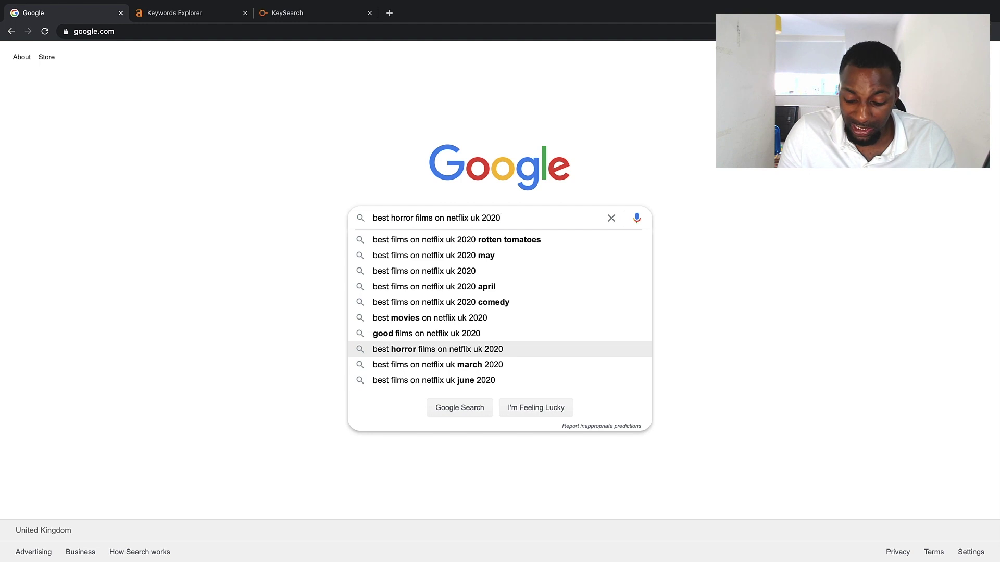
key(Up)
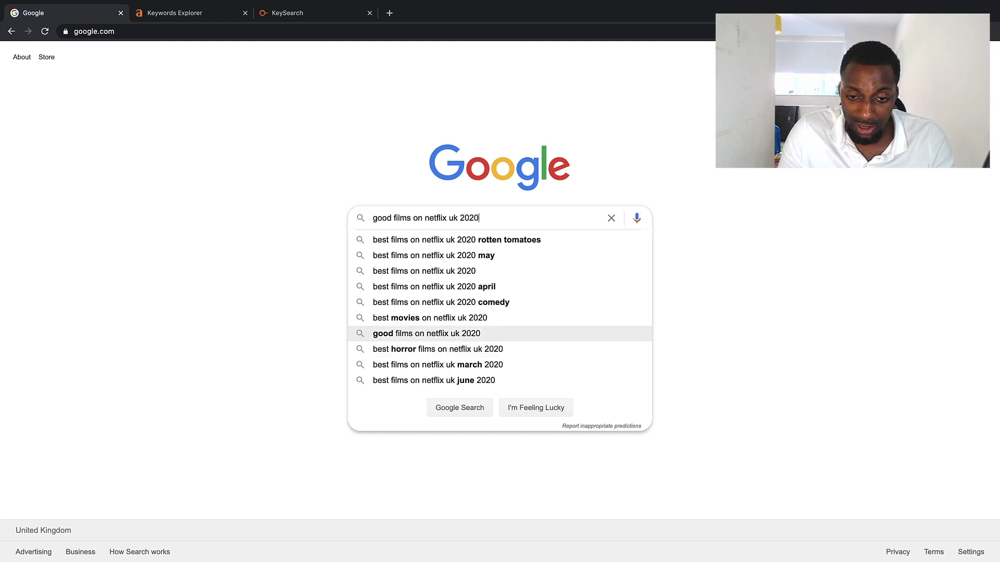
- Expand the horror films suggestion, search for "best horror movies on netflix uk july 2020" and review the ranking sites
key(Down)
key(Down)
key(Down)
key(Down)
key(Down)
key(Down)
key(Down)
key(Down)
key(Down)
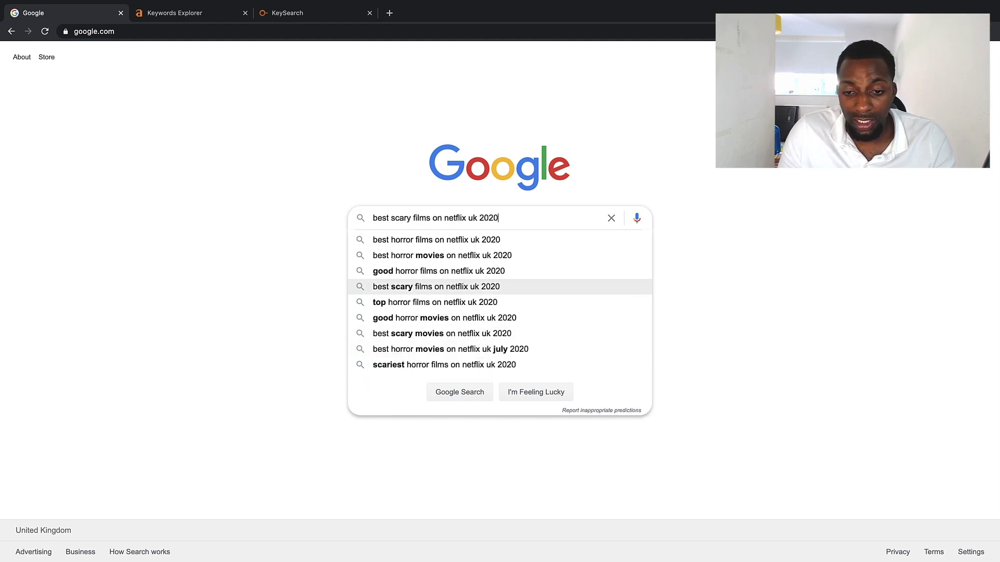
key(Return)
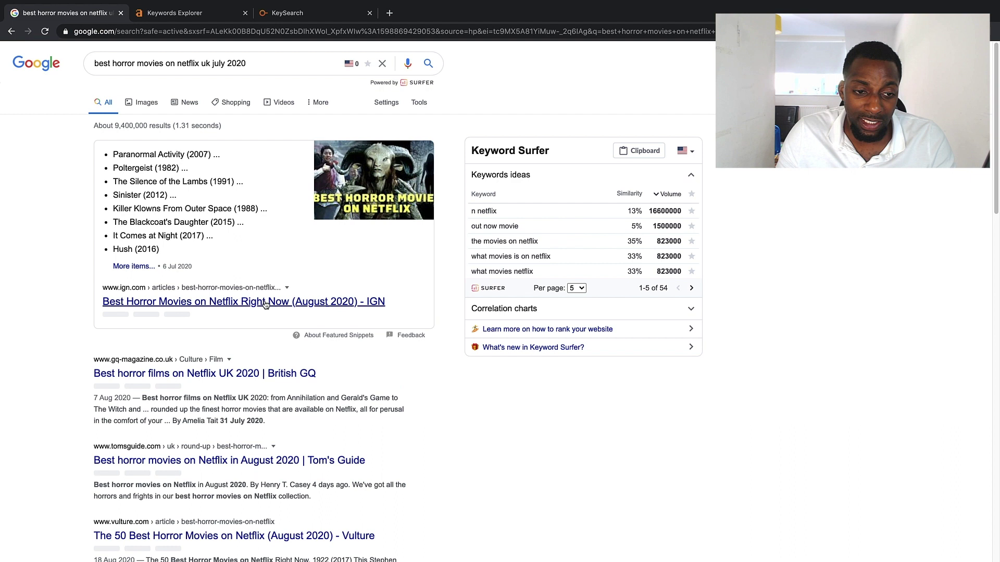
scroll(266, 305, down, 3)
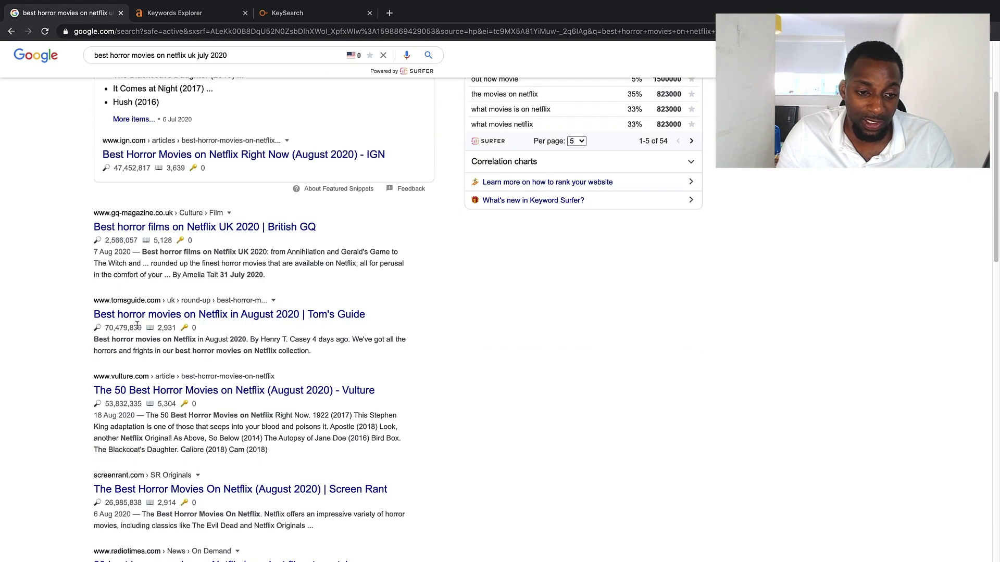
- Go through the remaining sites ranking for the horror movies query and their estimated traffic figures
scroll(137, 325, down, 3)
scroll(144, 397, down, 1)
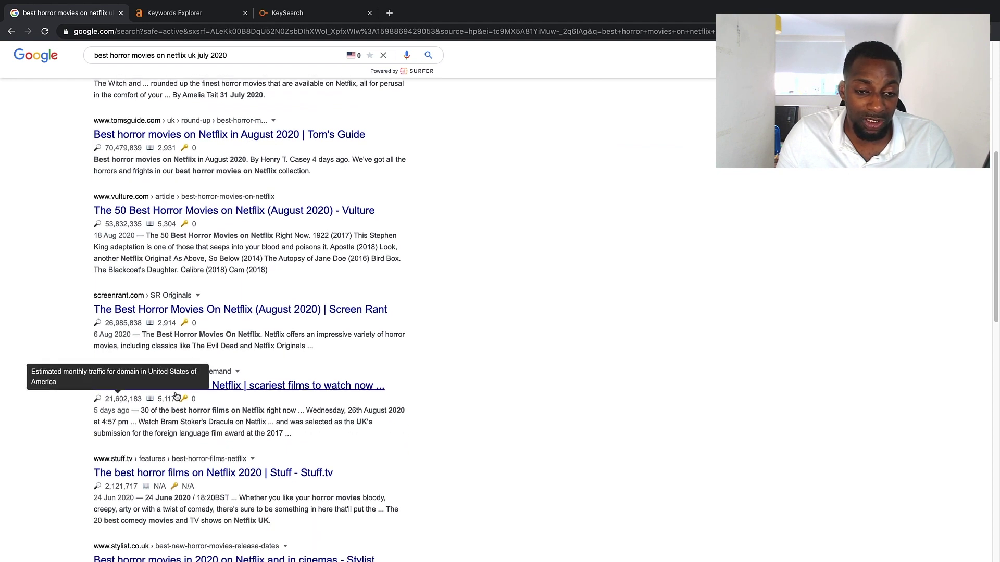
scroll(113, 395, down, 1)
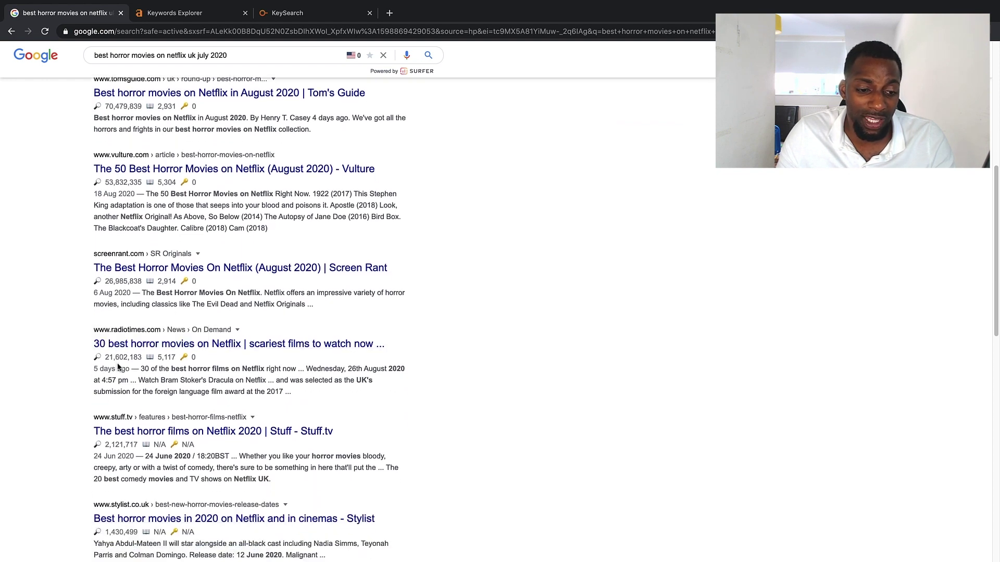
scroll(115, 365, down, 4)
scroll(118, 365, down, 6)
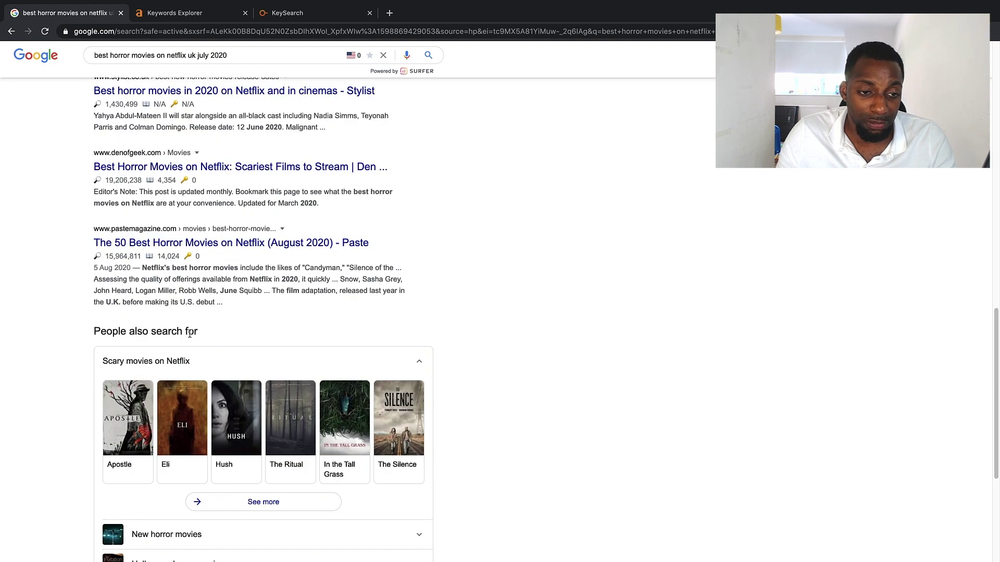
scroll(190, 334, up, 13)
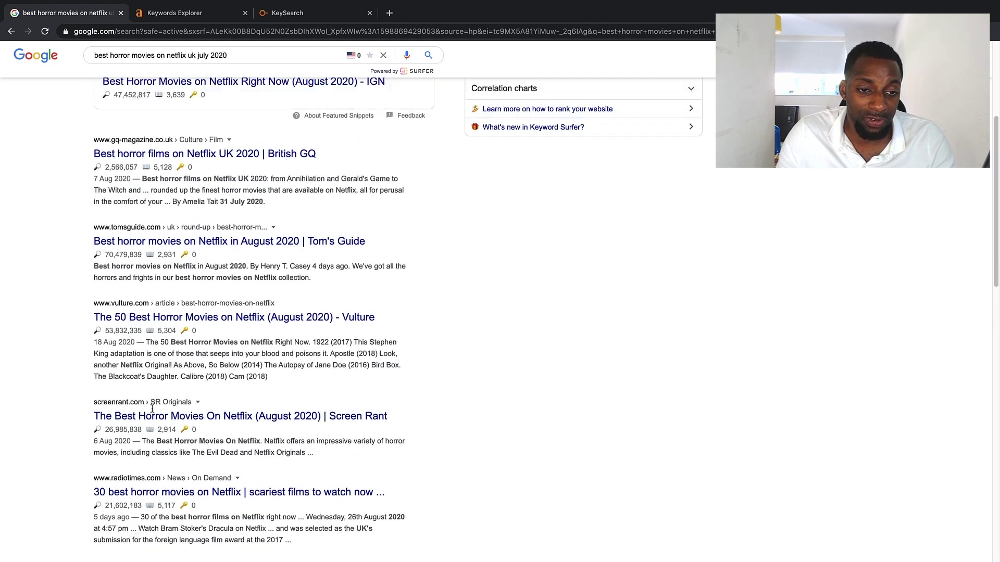
scroll(153, 410, up, 5)
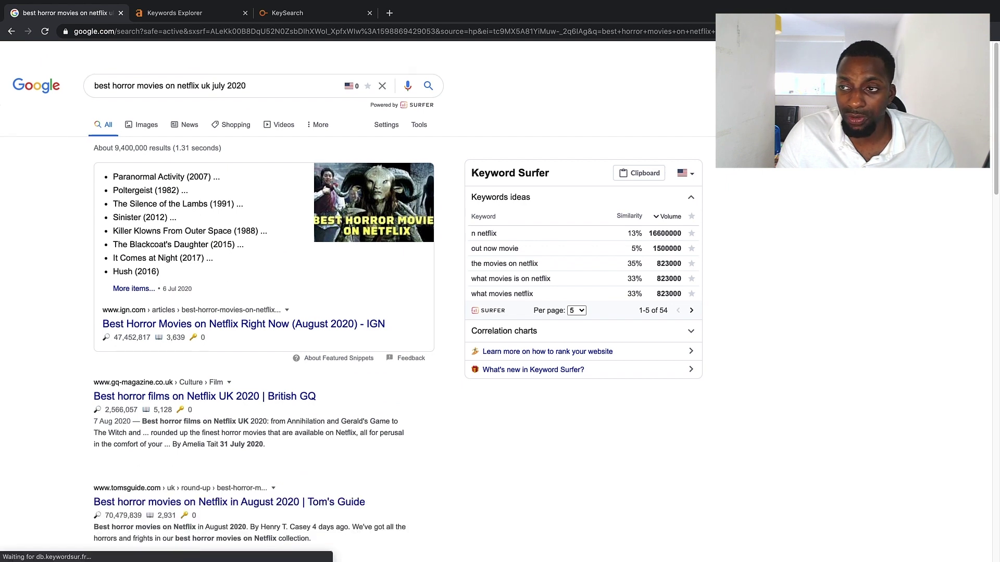
- Compare the MozBar link counts and page and domain authority under the results, and check the word count of the IGN result
scroll(324, 292, down, 8)
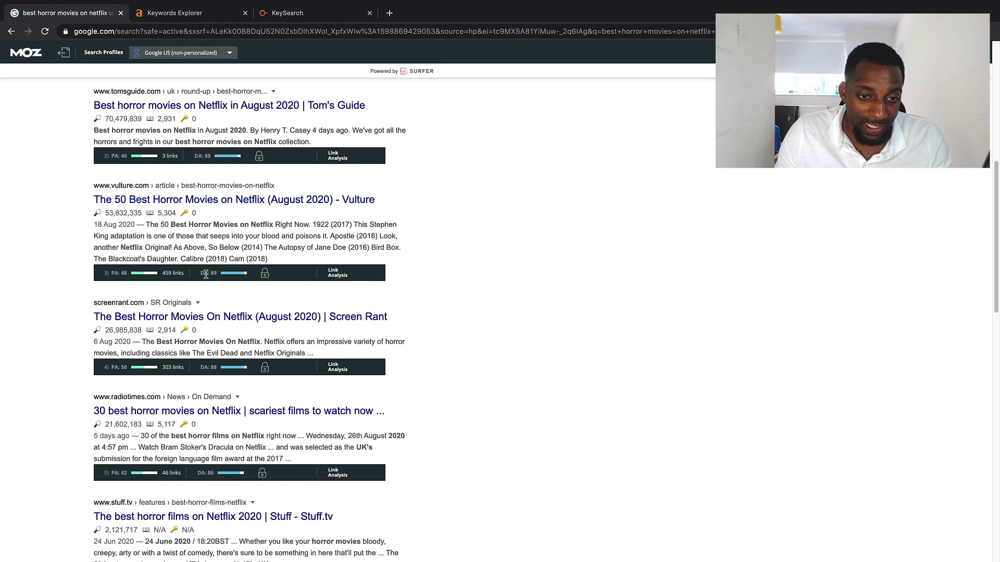
scroll(212, 458, down, 10)
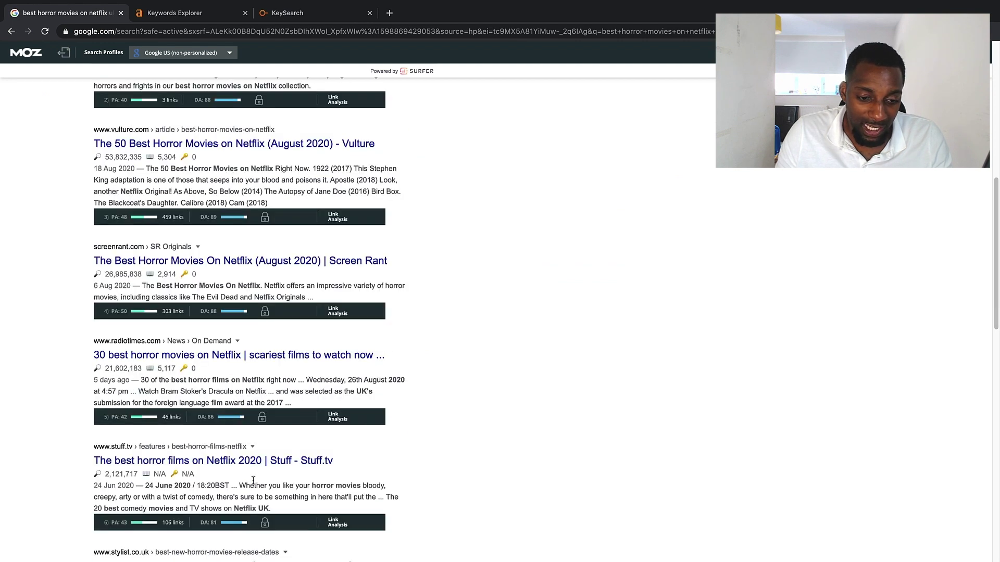
scroll(217, 514, up, 20)
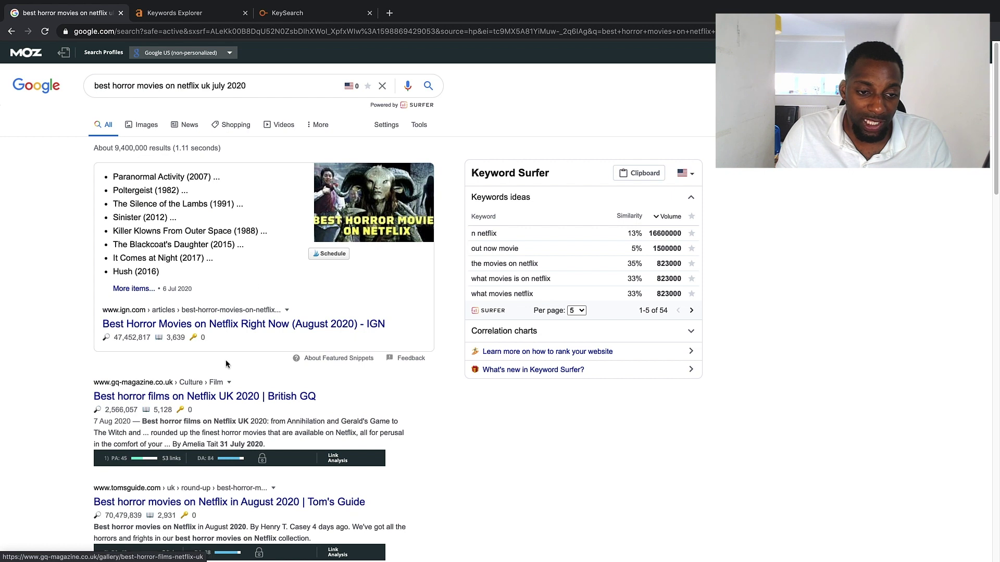
drag(166, 338, 179, 338)
scroll(211, 343, down, 1)
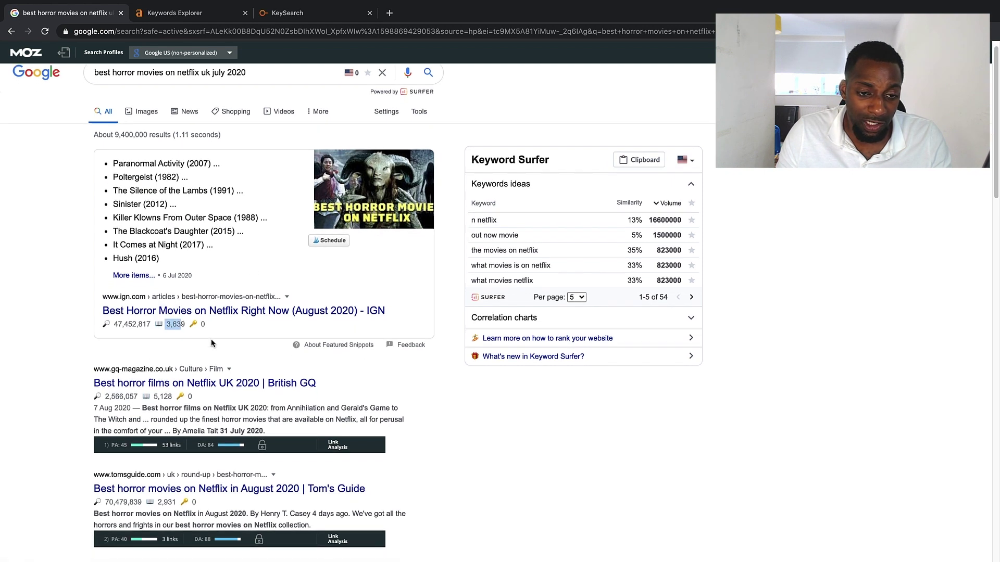
scroll(196, 335, down, 4)
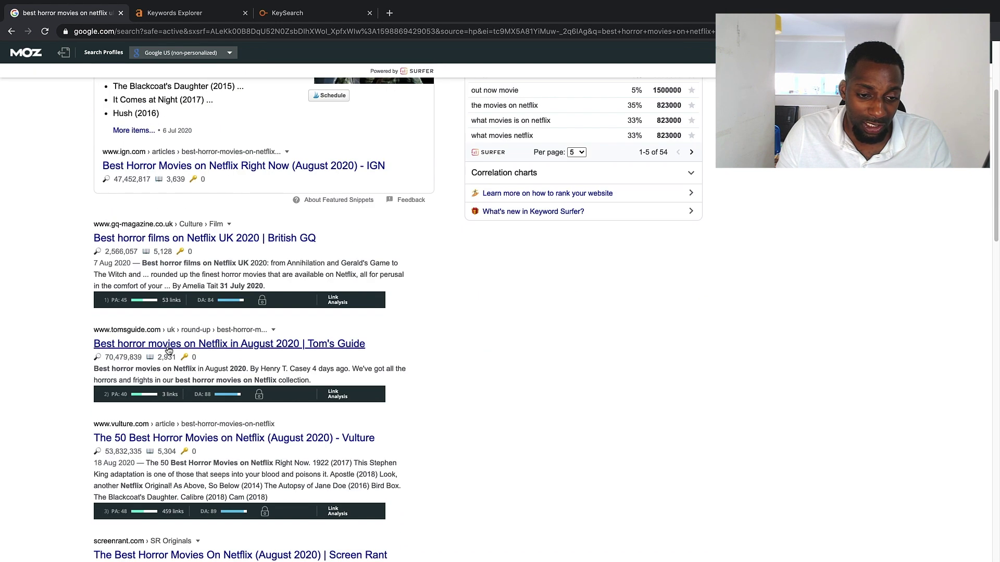
scroll(210, 404, up, 4)
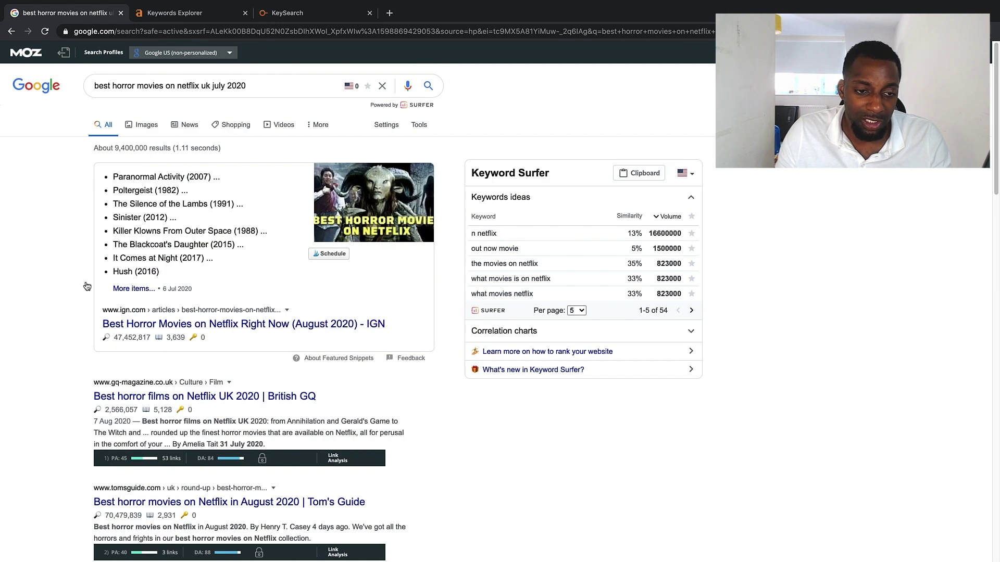
scroll(151, 347, down, 1)
scroll(164, 355, up, 1)
- Replace the search query with "how to bake a cake" to bring up its suggestions
right_click(265, 85)
click(249, 86)
key(super+a)
key(BackSpace)
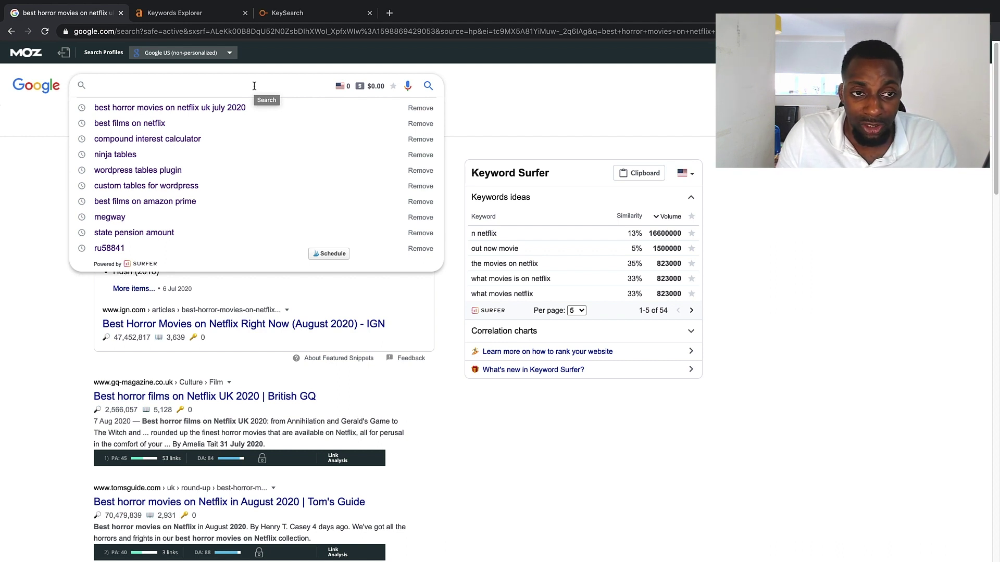
key(Escape)
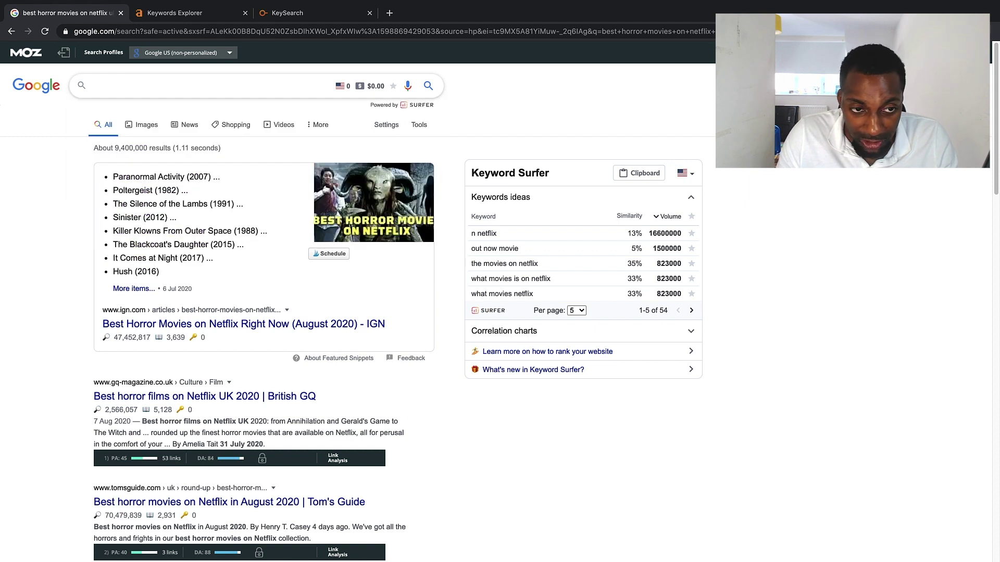
text(how to bakre a)
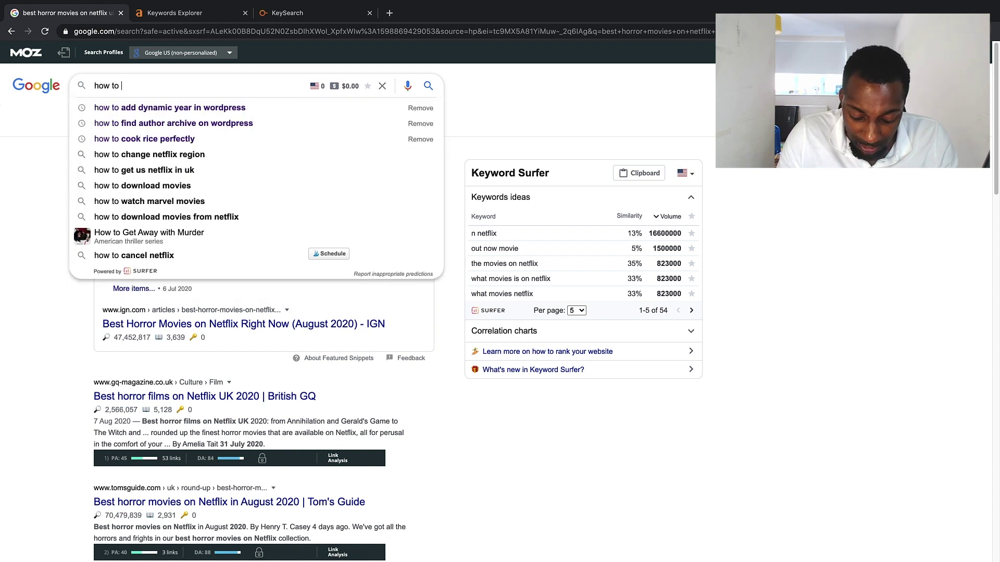
key(BackSpace)
key(BackSpace)
key(BackSpace)
key(BackSpace)
key(BackSpace)
key(BackSpace)
text(ke a cake)
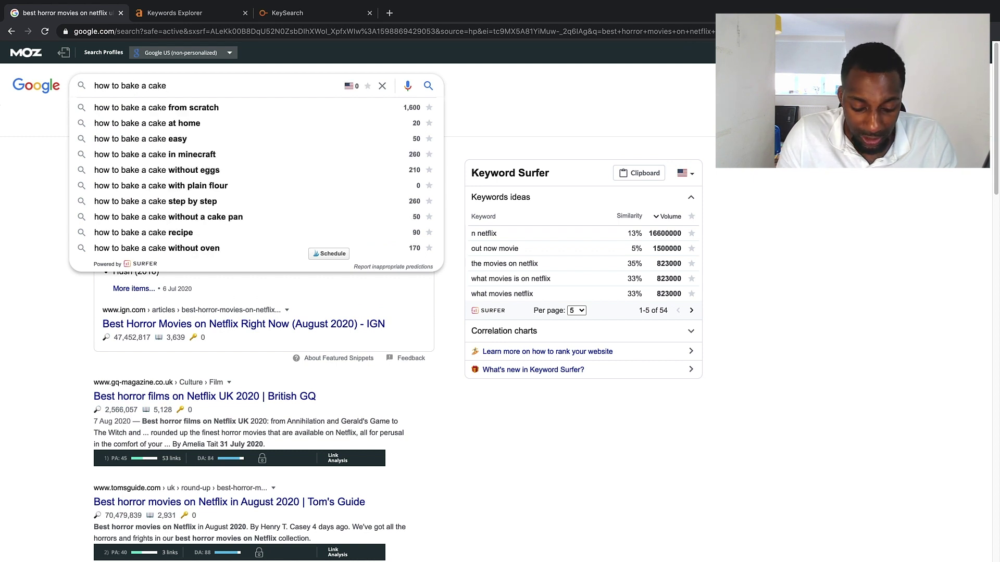
- Extend the query with "a", go through the suggestions and take "how to bake a cake and ingredients"
text( a)
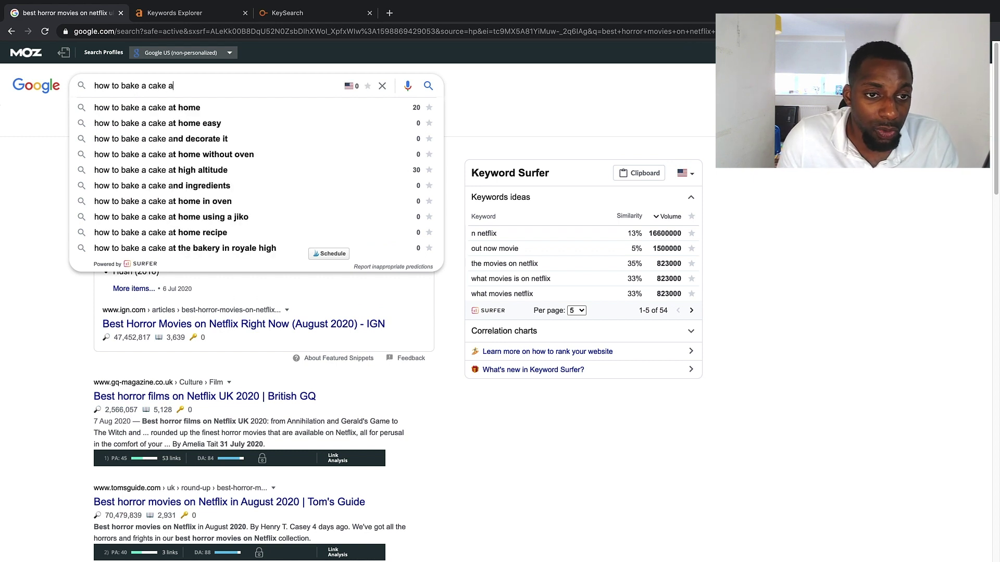
key(Down)
key(Down)
key(Down)
key(Up)
key(Down)
key(Down)
key(Down)
key(Down)
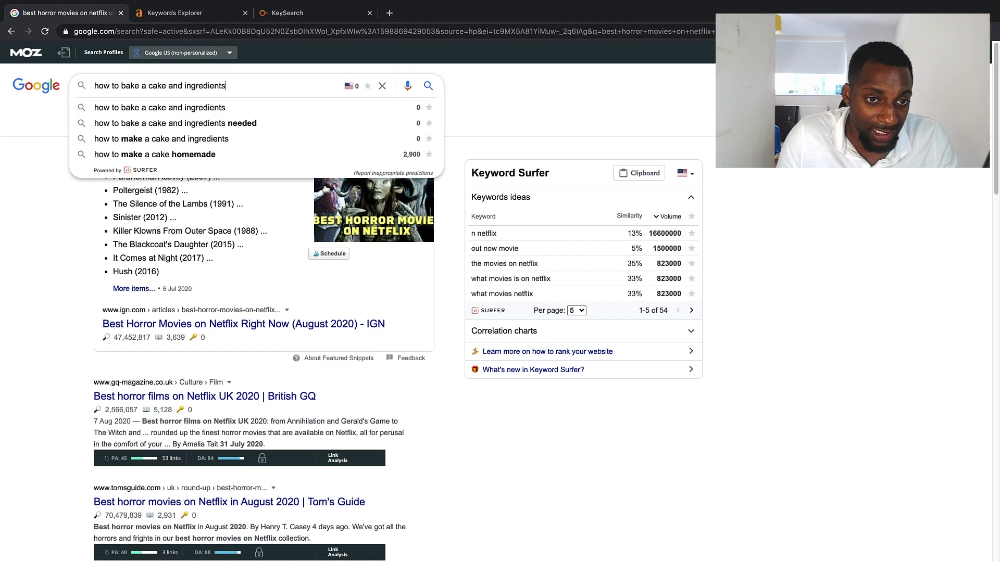
- Shorten the query back to "how to bake a cake" and try the endings "ac" and "ad" for more suggestions
key(BackSpace)
key(BackSpace)
key(BackSpace)
key(BackSpace)
key(BackSpace)
key(BackSpace)
key(BackSpace)
key(BackSpace)
key(BackSpace)
key(BackSpace)
key(BackSpace)
key(BackSpace)
key(BackSpace)
key(BackSpace)
key(BackSpace)
key(BackSpace)
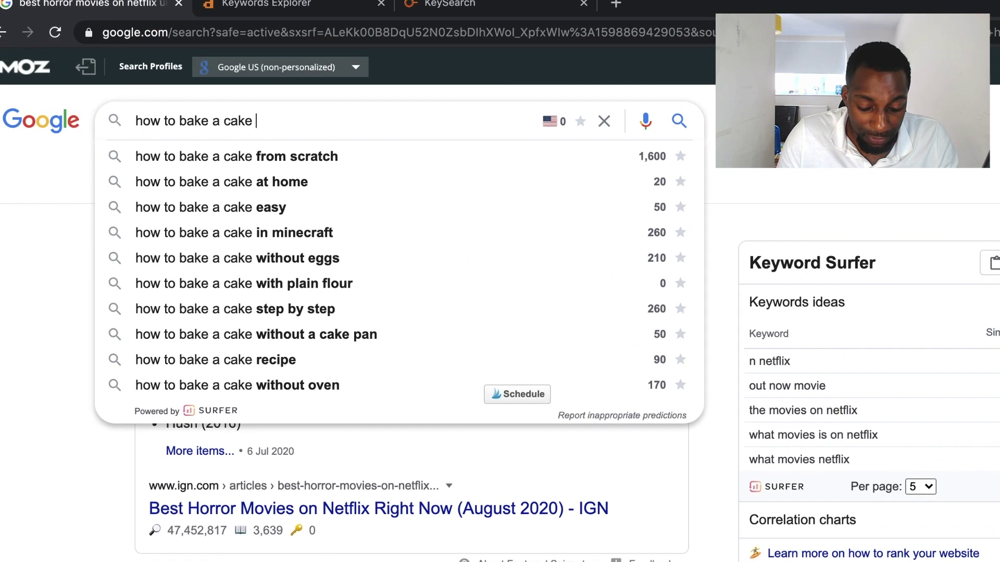
text(ab)
key(BackSpace)
text(c)
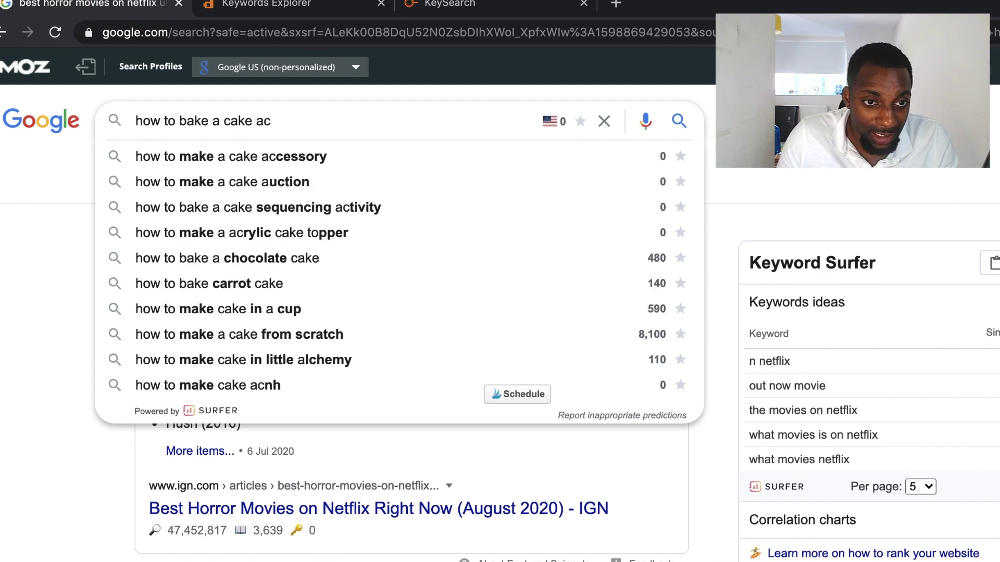
key(BackSpace)
text(d)
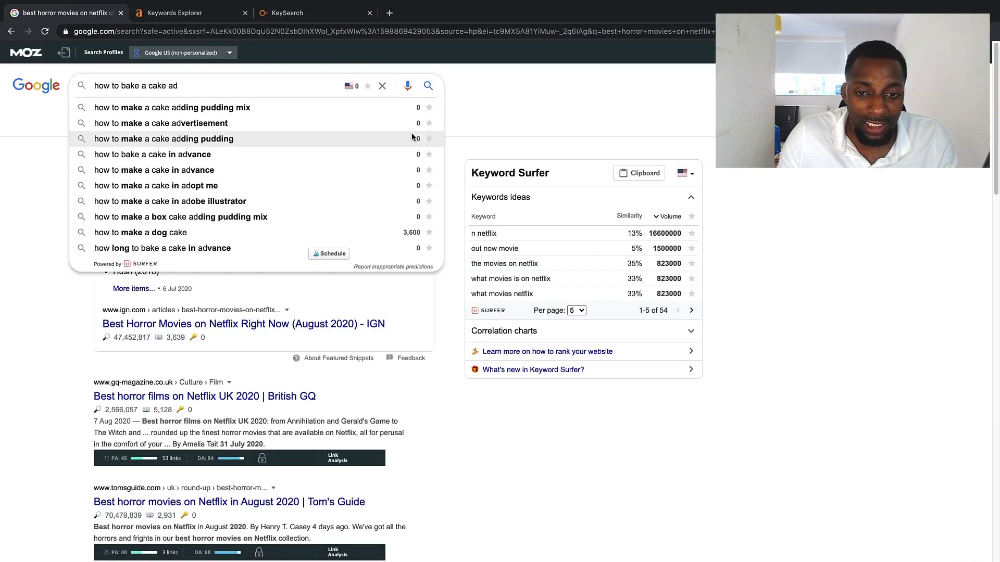
- Swap the ending for "ba" and "bd" to bring up the suggestions for cake queries starting with b
key(BackSpace)
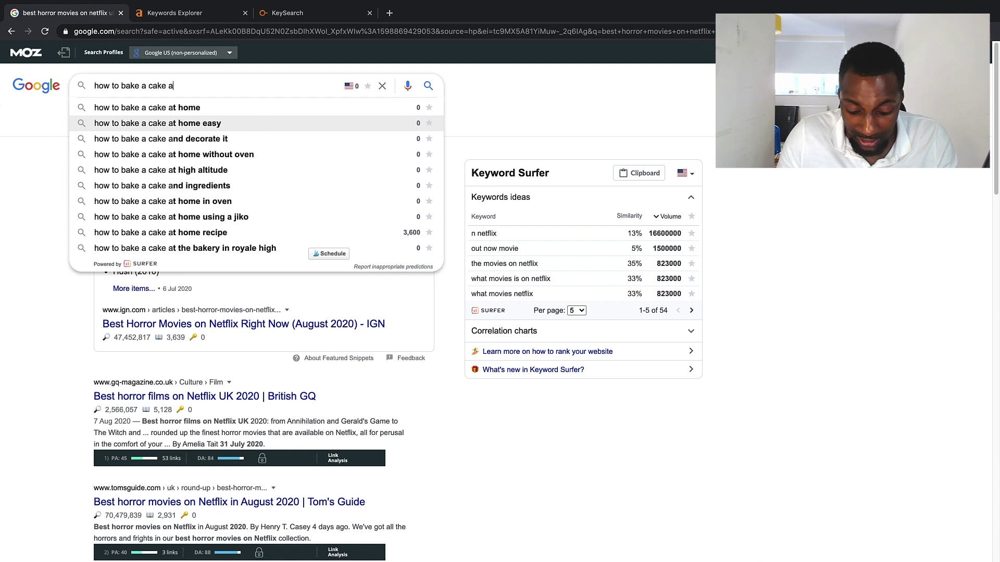
key(BackSpace)
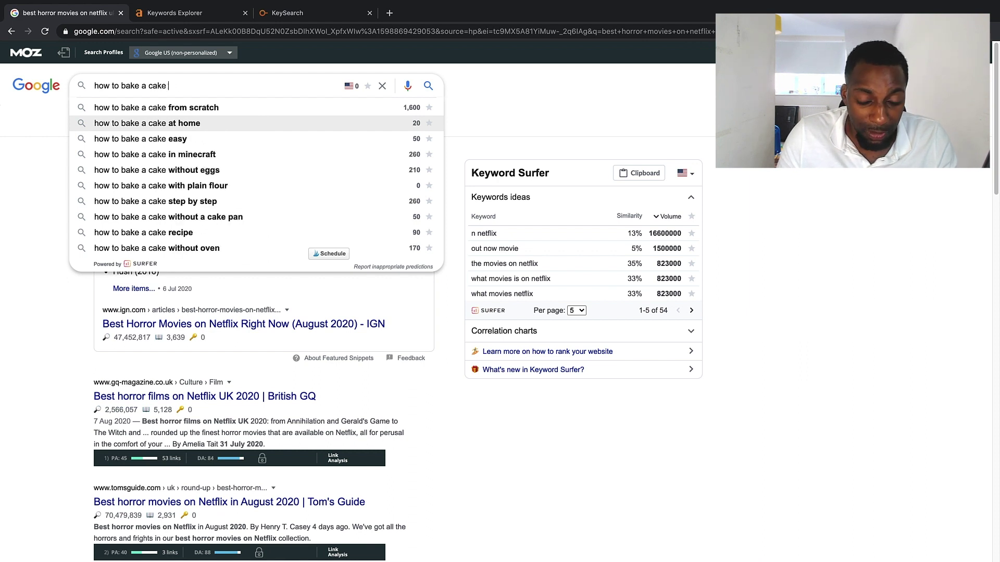
text(ba)
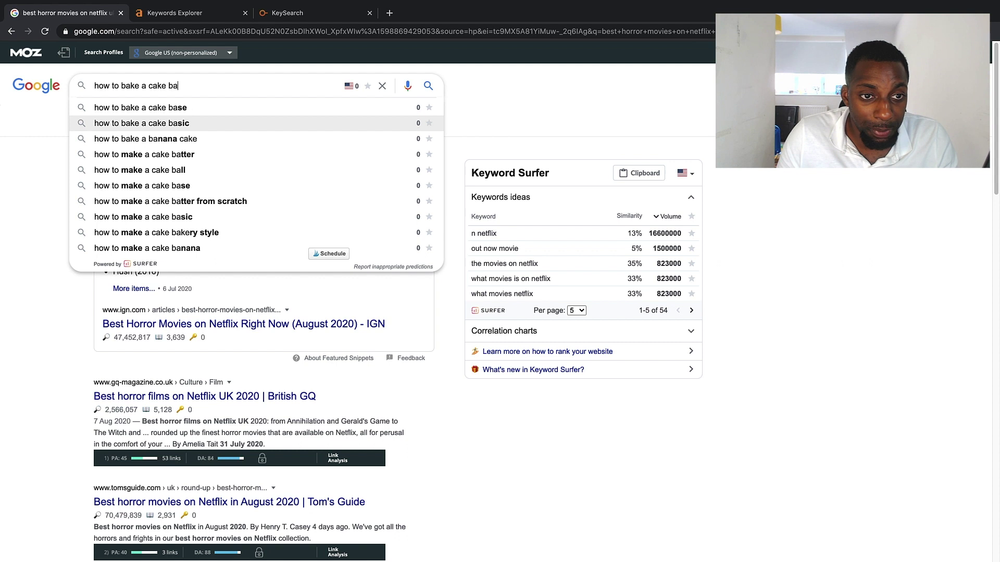
key(BackSpace)
text(b)
key(BackSpace)
text(d)
key(BackSpace)
text(d)
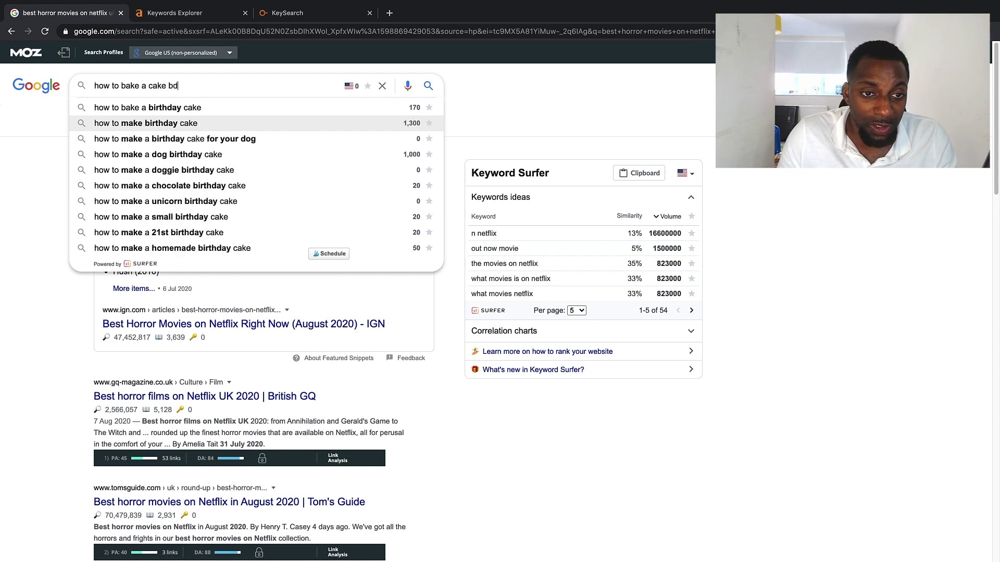
- Take the suggestion "how to make a birthday cake for your dog" and search for its variant "how to make a homemade birthday cake for your dog"
key(Down)
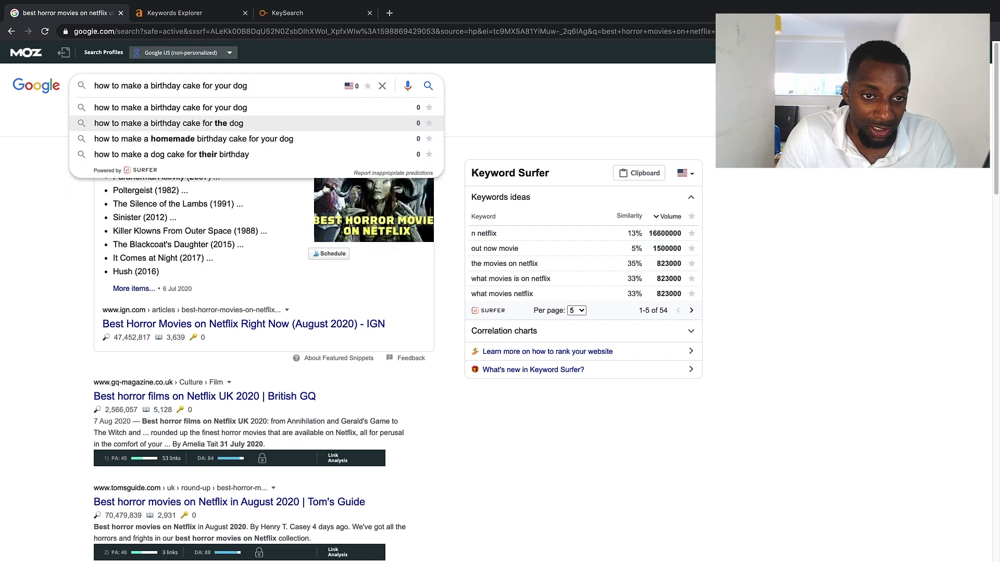
key(Down)
key(Return)
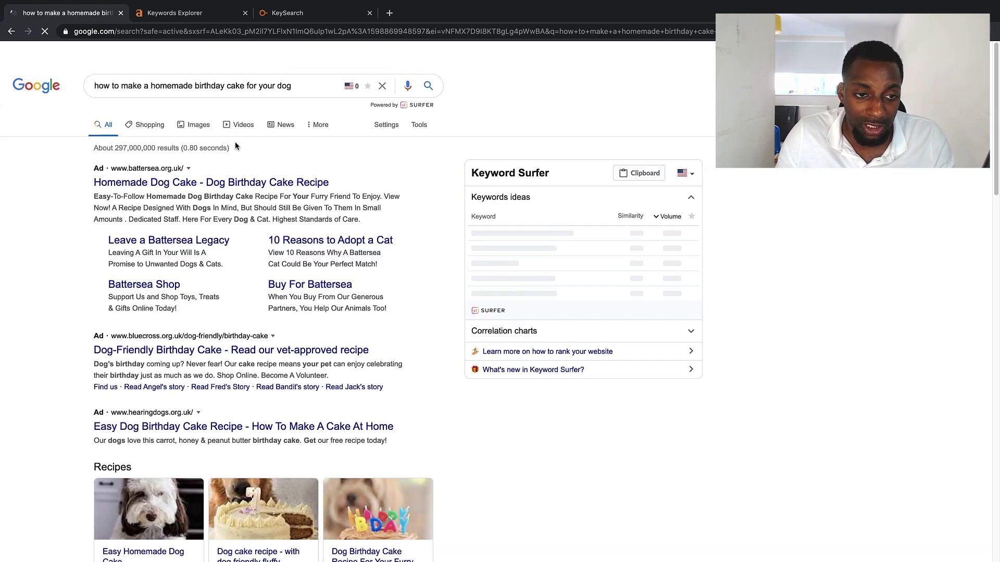
- Examine the traffic, word counts, link counts and domain authority of the sites ranking for the dog birthday cake query
right_click(307, 79)
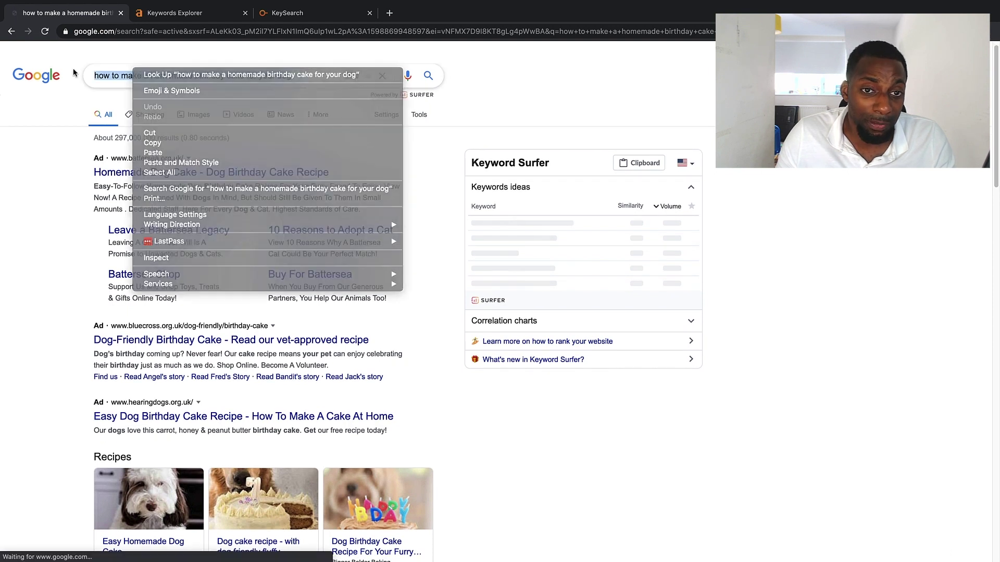
scroll(276, 339, down, 10)
scroll(276, 339, down, 8)
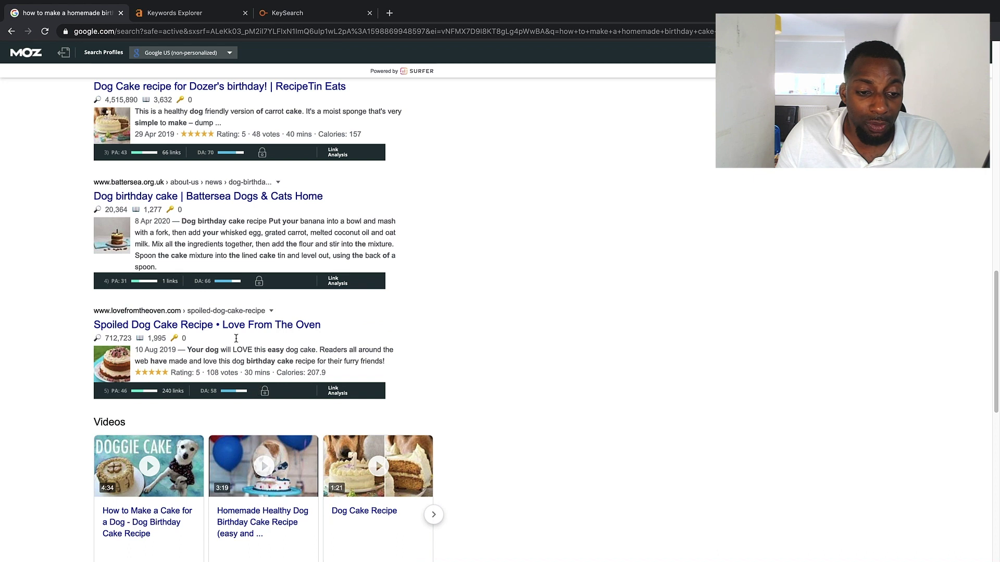
scroll(236, 338, down, 7)
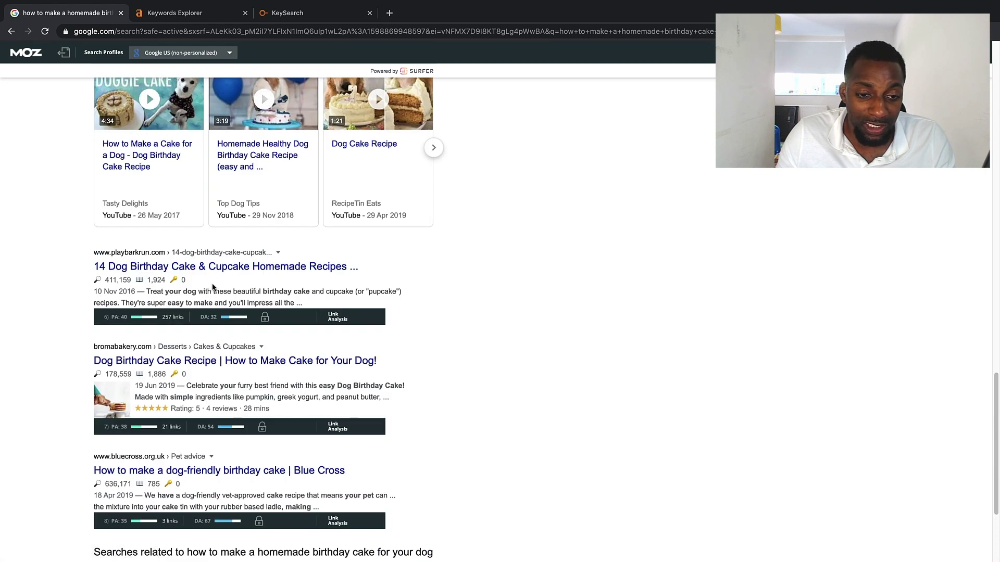
scroll(247, 302, up, 6)
scroll(205, 257, up, 18)
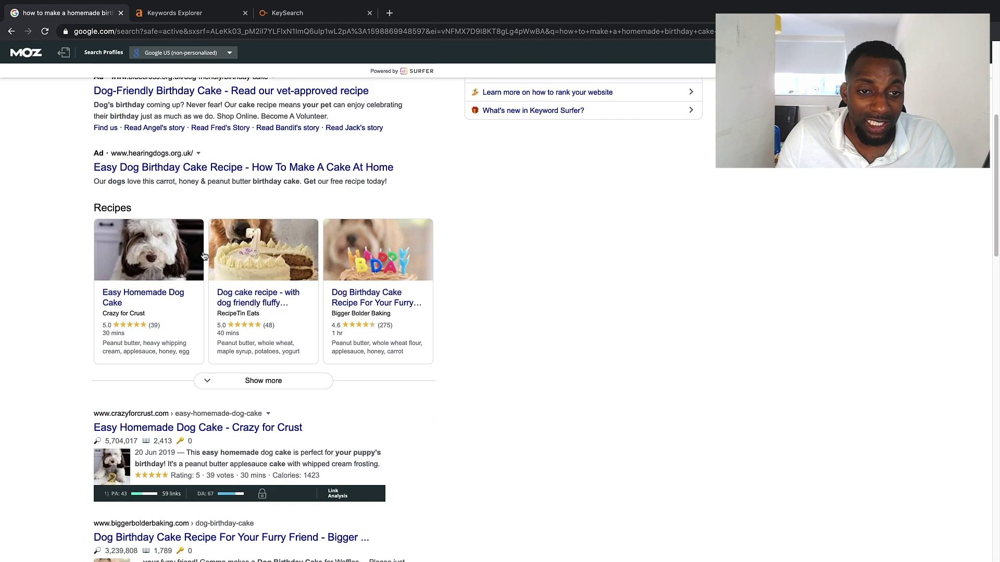
scroll(200, 245, down, 10)
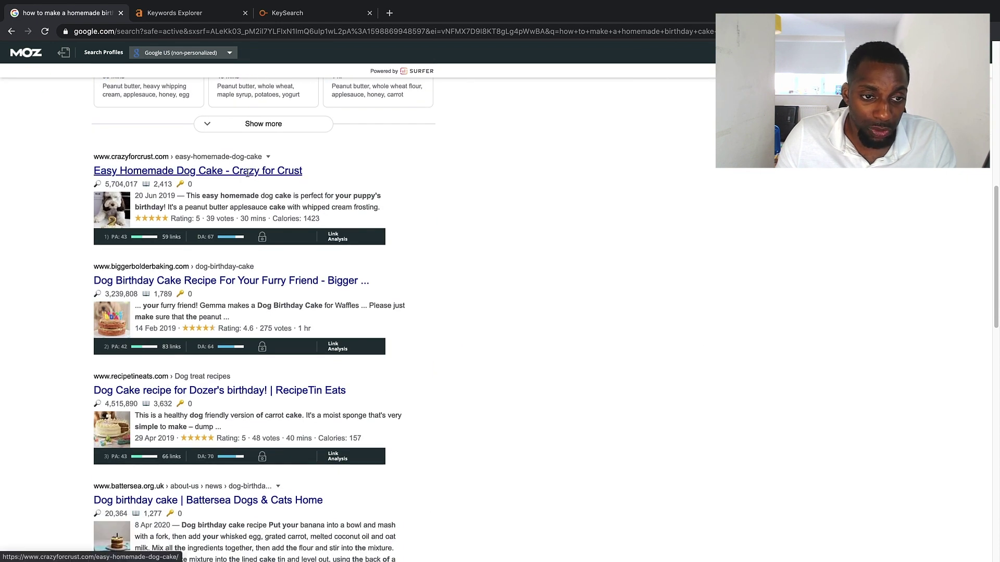
scroll(242, 174, down, 4)
scroll(301, 269, down, 12)
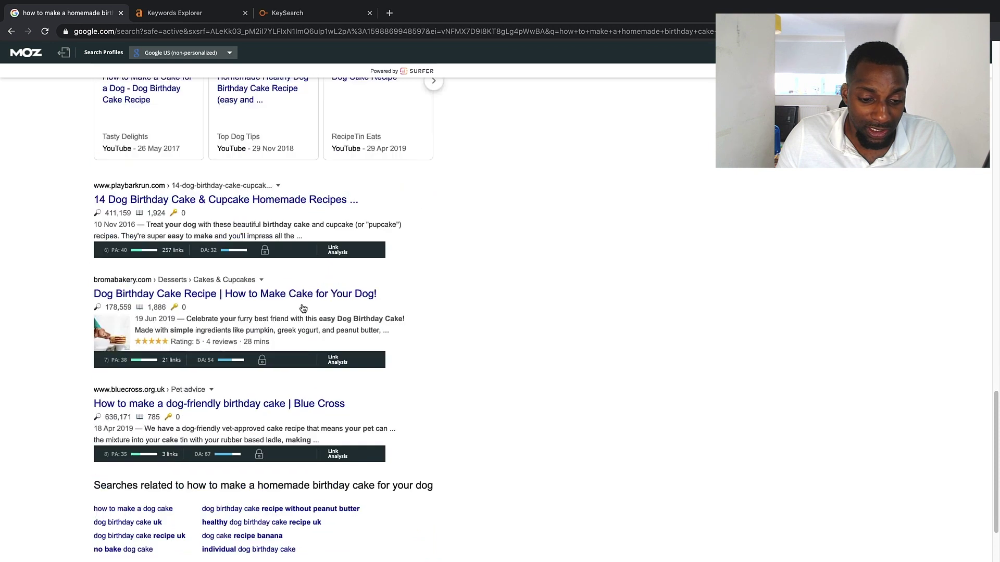
- Search for "baby sleep miracle review" and bring its organic results into view
key(slash)
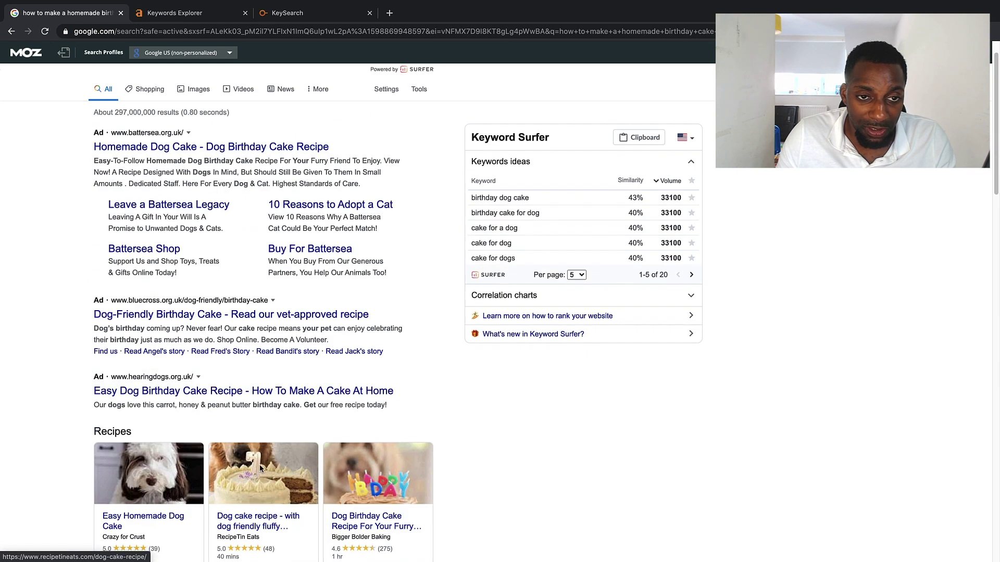
key(super+a)
key(BackSpace)
text(baby sleep miracle)
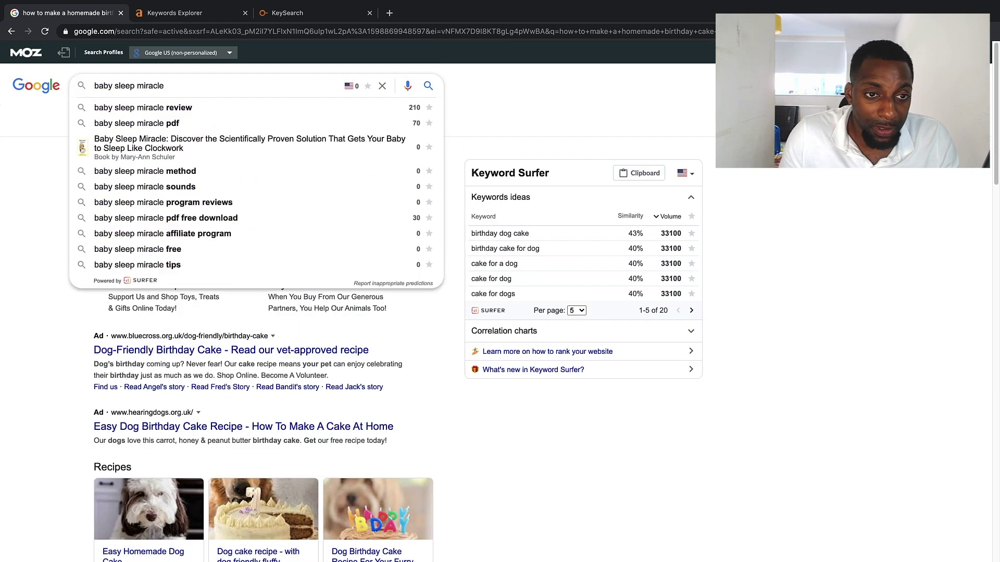
text(review)
key(Return)
scroll(305, 293, down, 5)
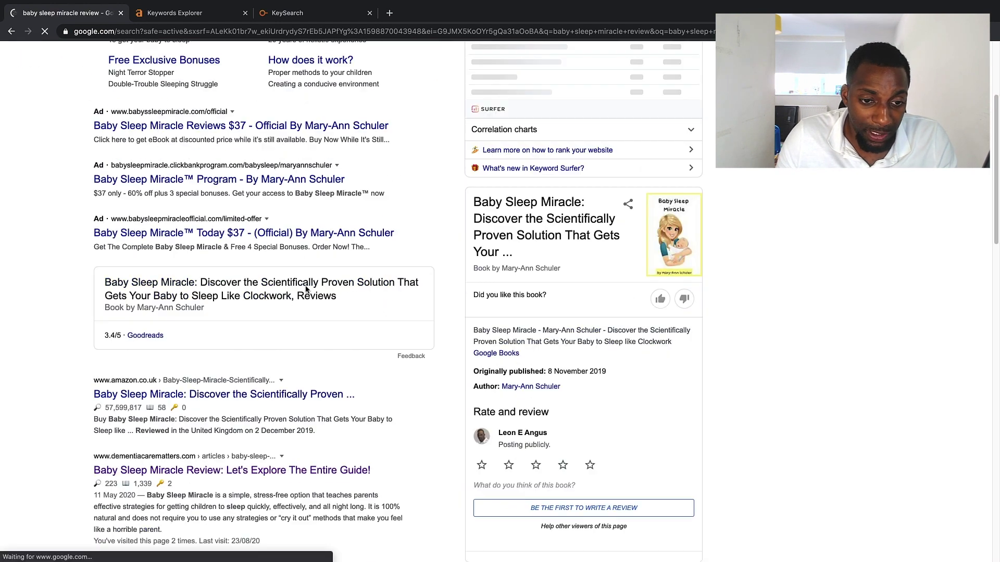
- Open the bestbabyaccessories.com Baby Sleep Miracle review from the search results and copy its page address
scroll(292, 301, down, 2)
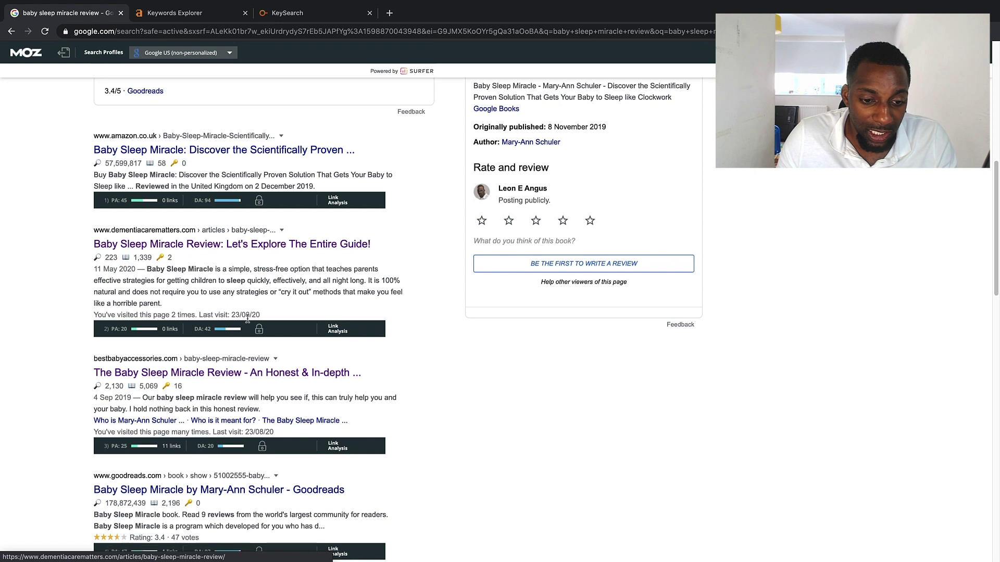
scroll(198, 291, down, 1)
click(210, 355)
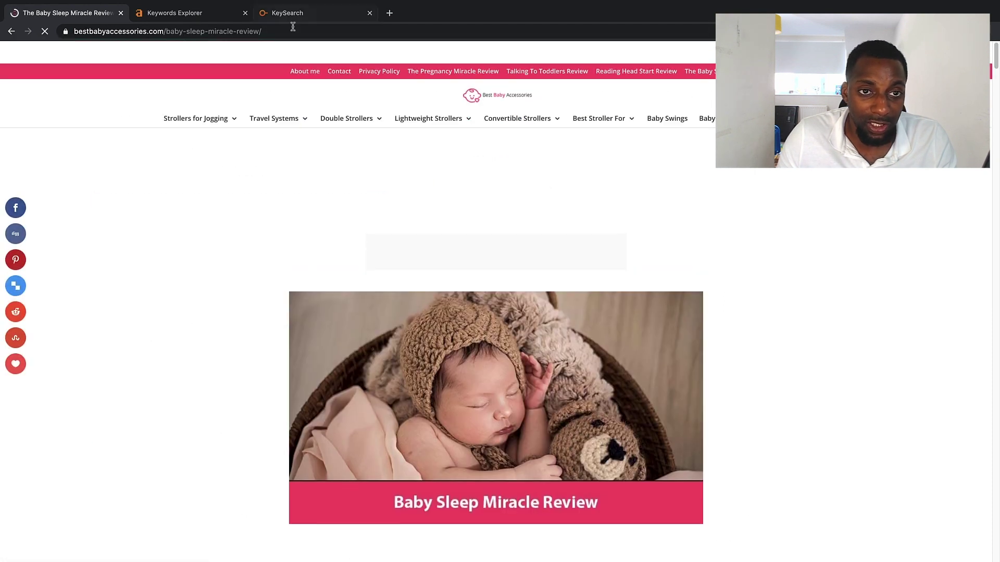
click(285, 31)
key(ctrl+c)
- Switch to Ahrefs and analyse the copied review address in Site Explorer, with the scope set to domain/*
click(194, 16)
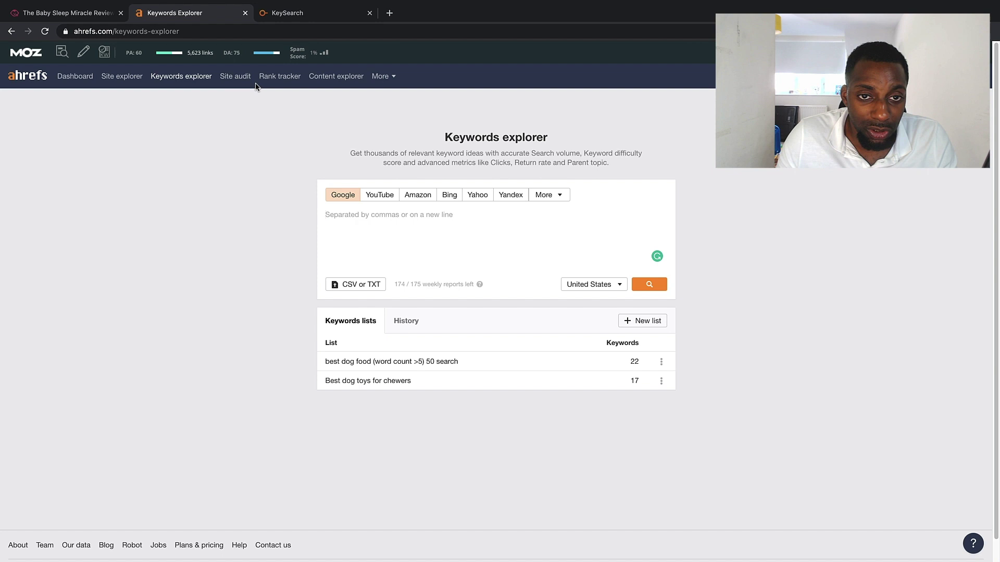
click(104, 85)
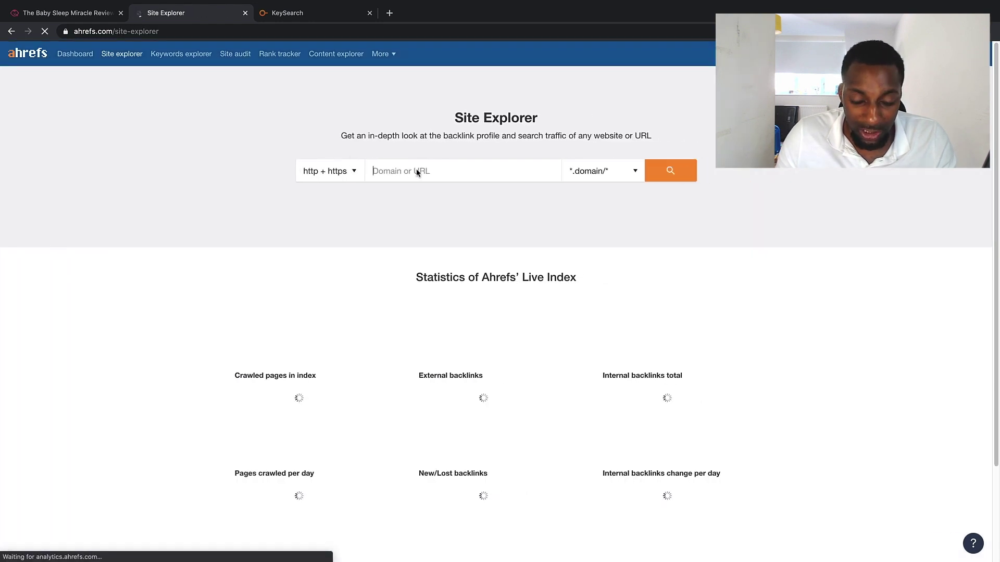
key(ctrl+v)
click(403, 194)
drag(402, 193, 339, 180)
key(BackSpace)
click(625, 194)
click(648, 245)
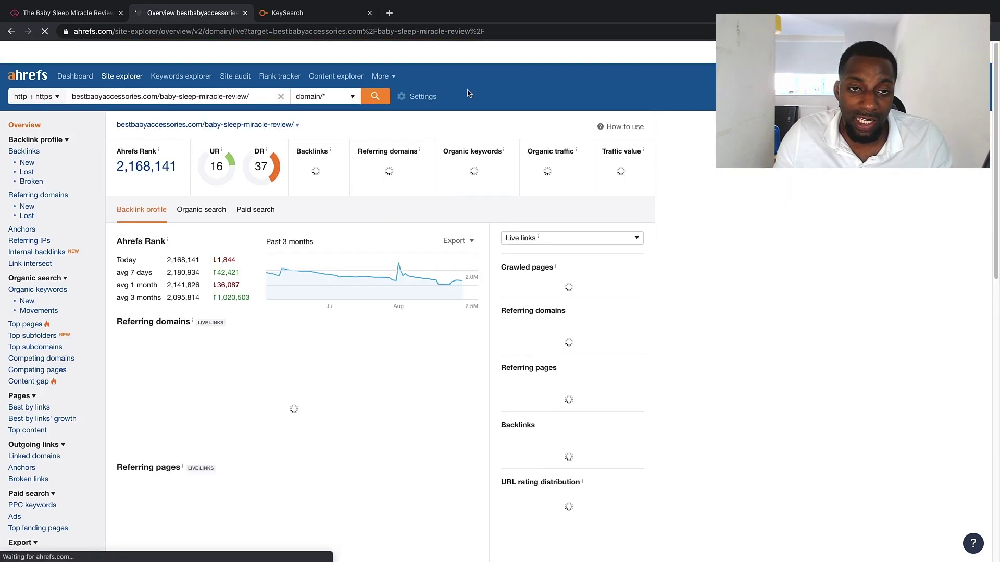
- Switch to KeySearch and look up the organic keywords of the copied address for the entire domain
click(292, 12)
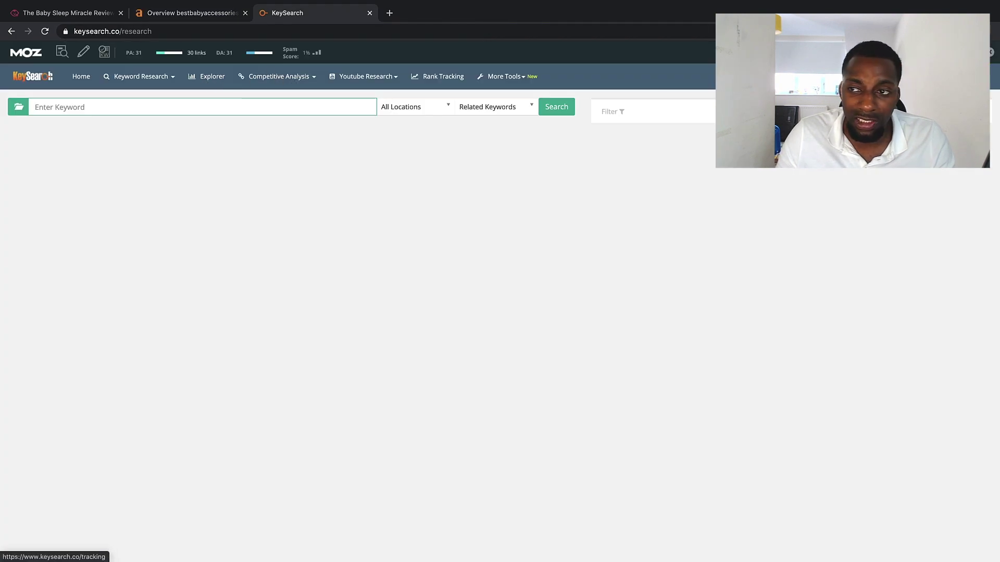
click(271, 57)
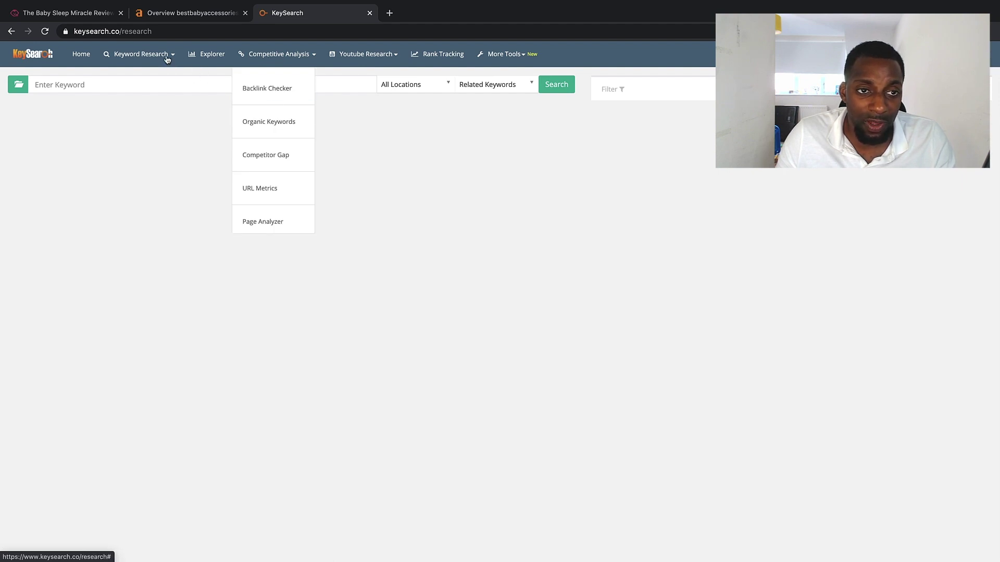
click(287, 121)
click(228, 85)
key(ctrl+v)
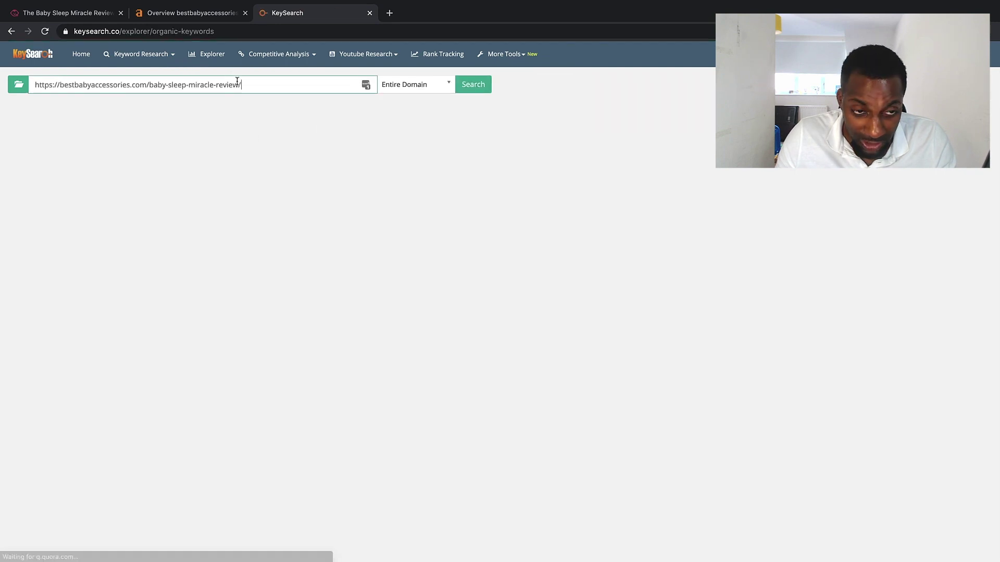
click(467, 86)
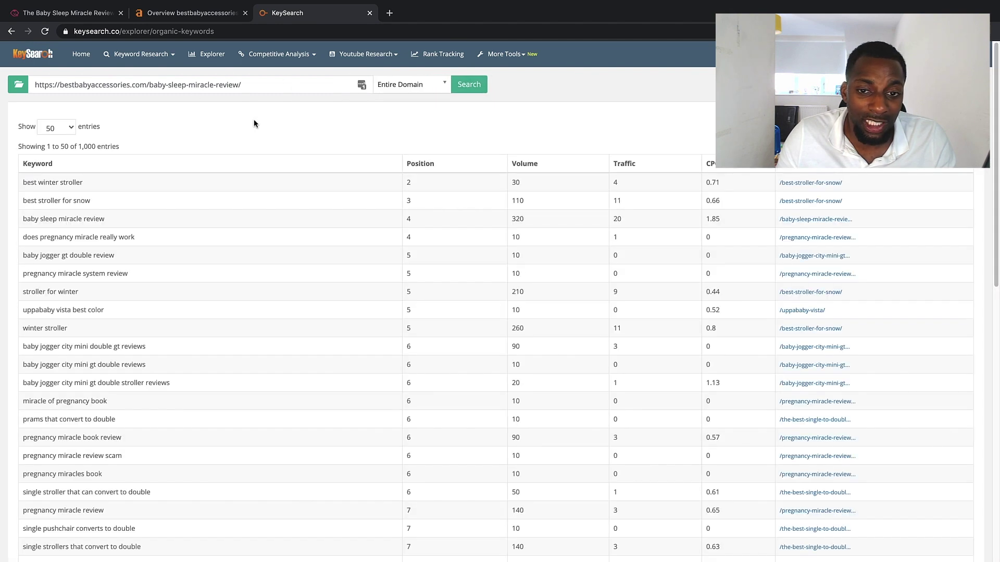
scroll(186, 202, down, 1)
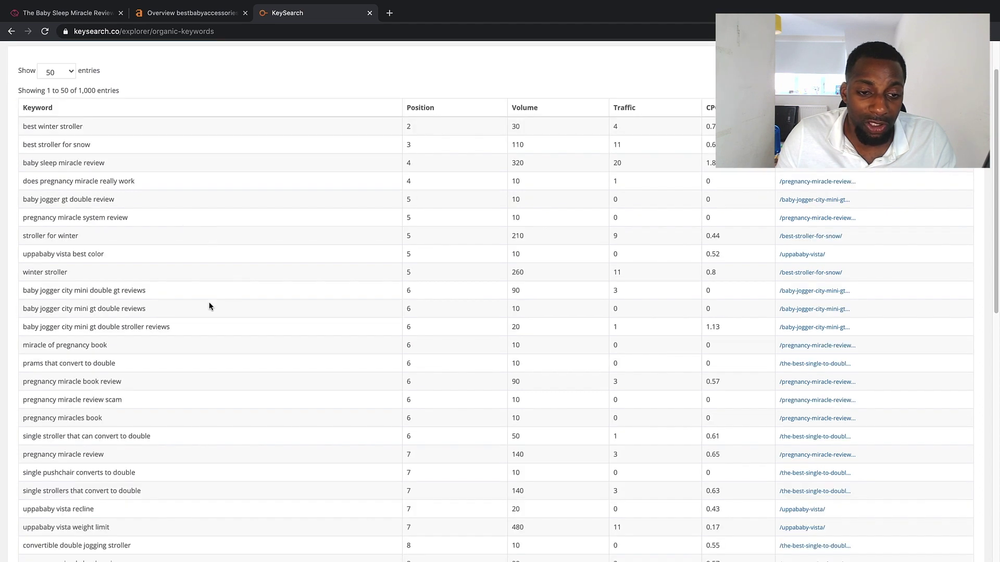
drag(182, 290, 37, 285)
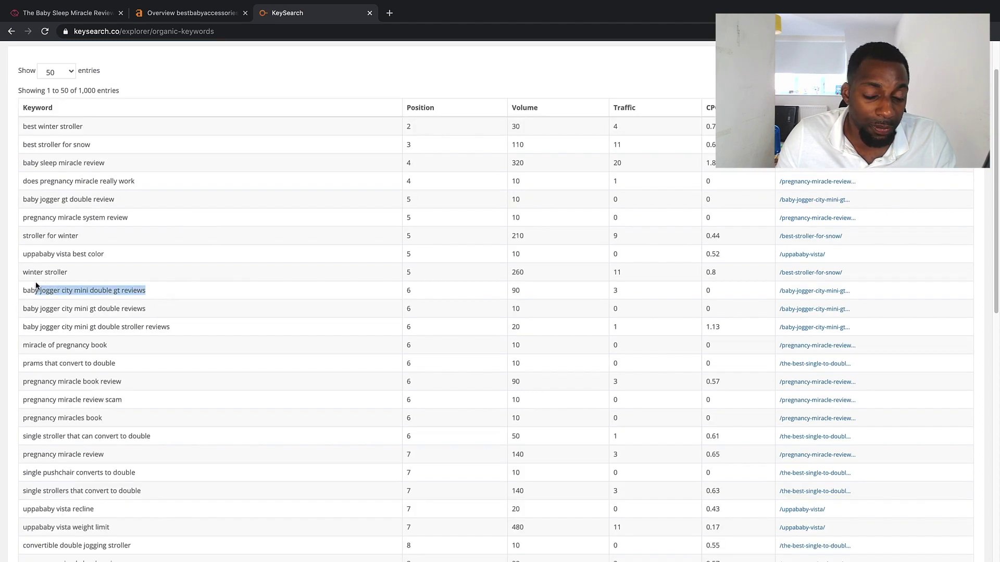
scroll(210, 79, up, 1)
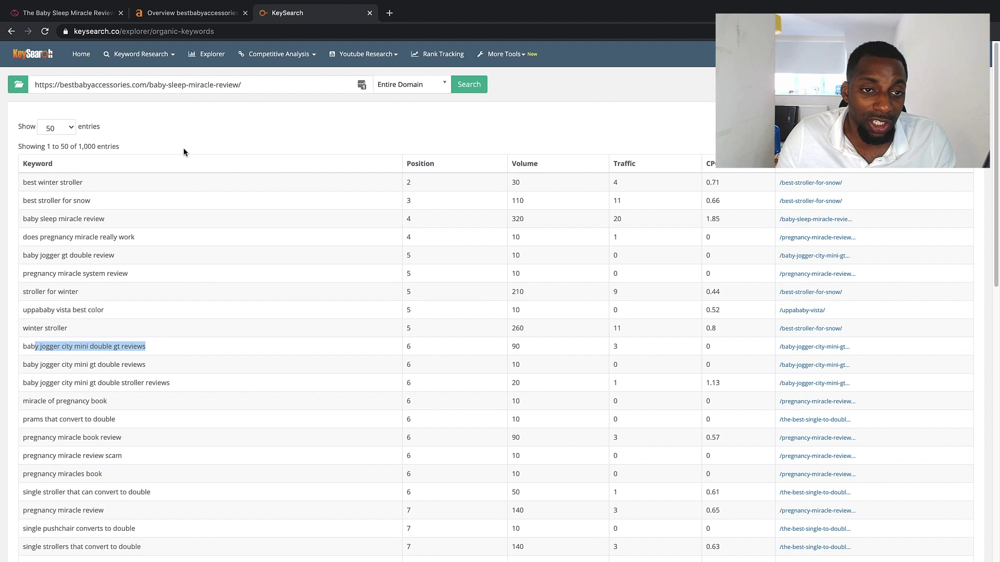
- Return to Ahrefs and show the site's organic keywords sorted by ranking position, best first
click(190, 13)
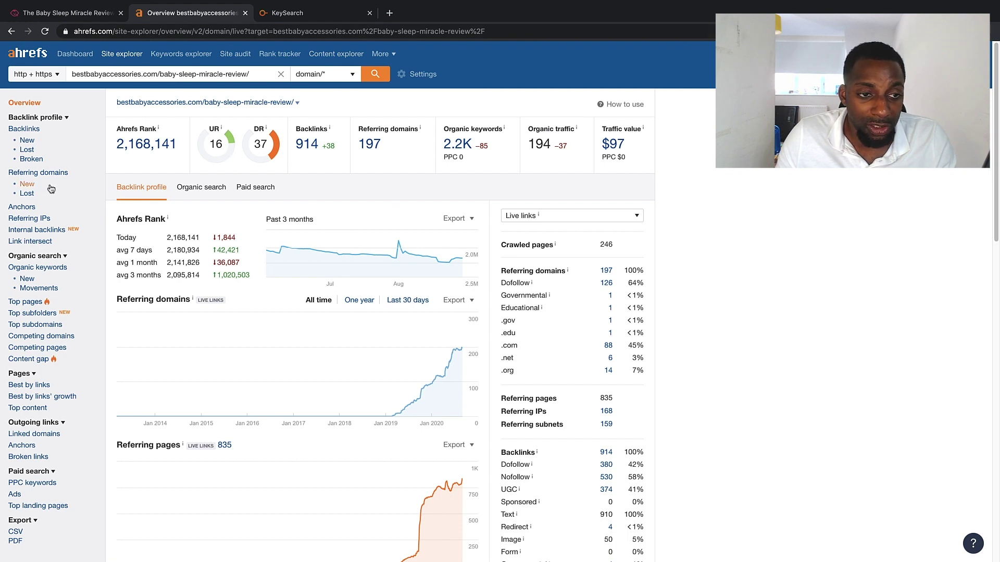
click(38, 267)
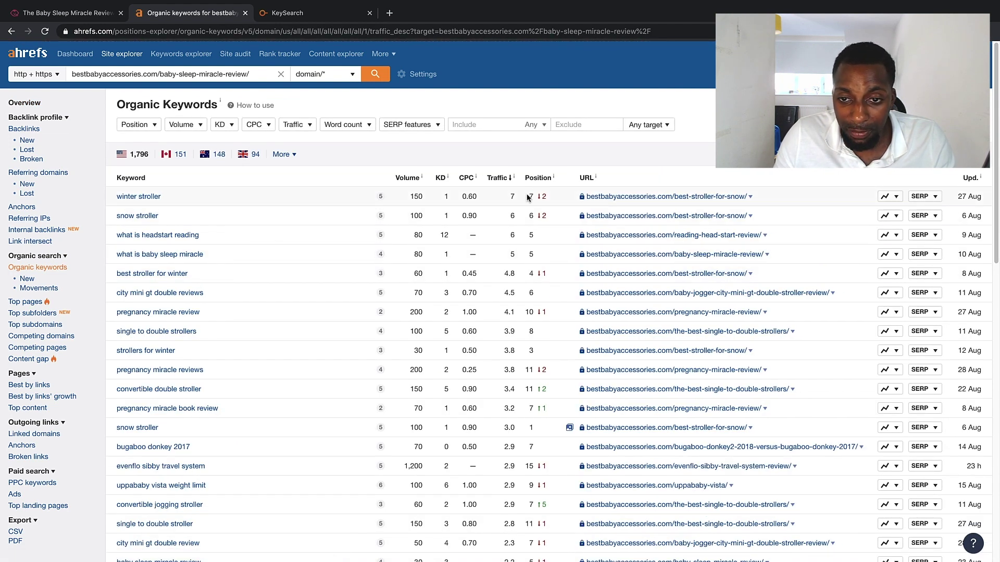
click(532, 179)
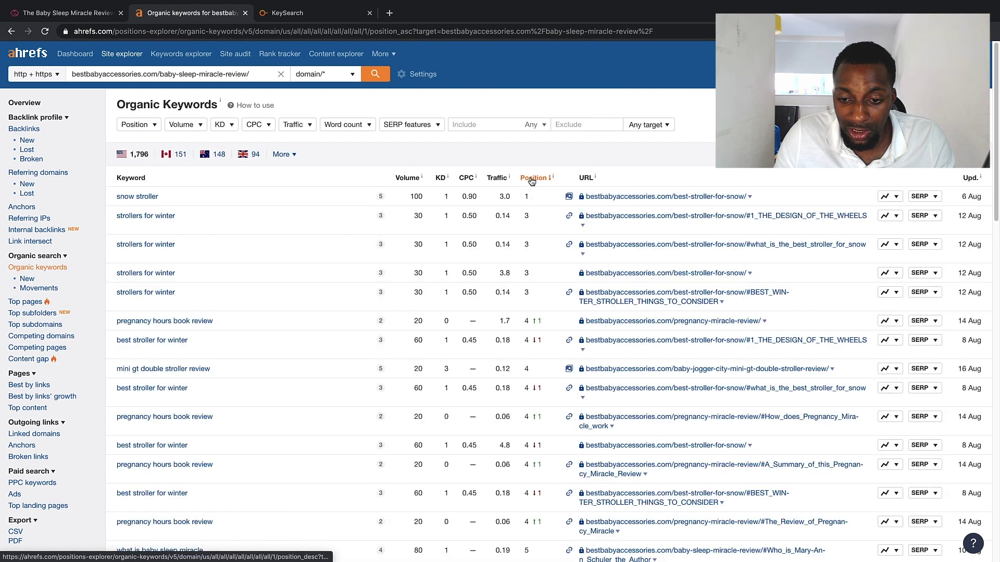
- Examine the volumes, positions and ranking pages of the best-placed organic keywords, starting with "snow stroller"
drag(173, 202, 110, 202)
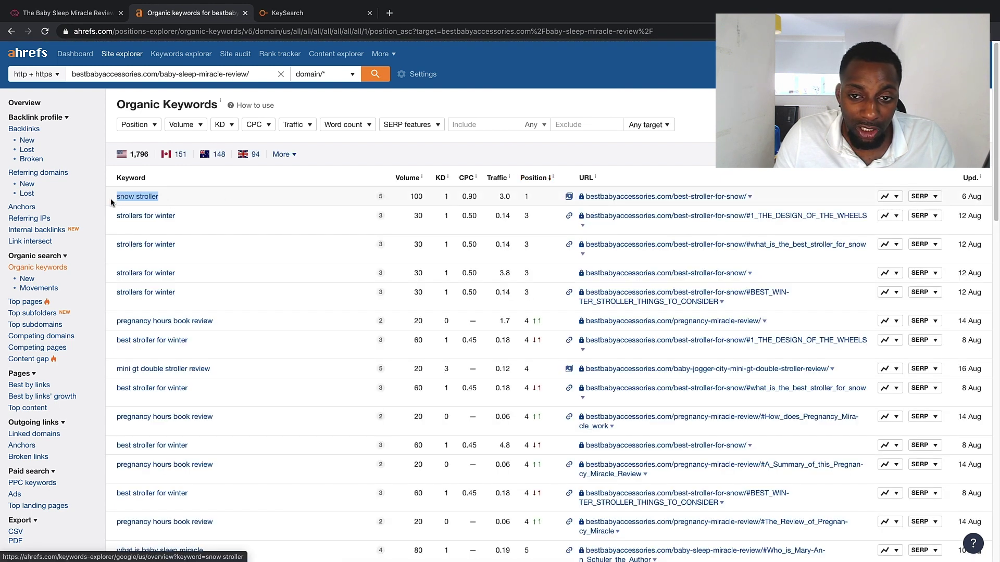
double_click(416, 197)
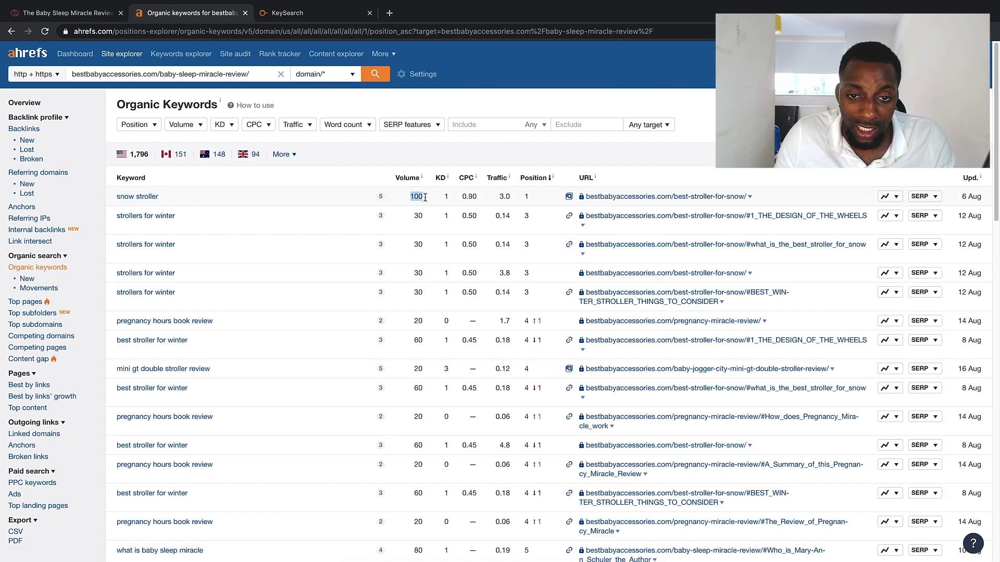
scroll(289, 229, down, 1)
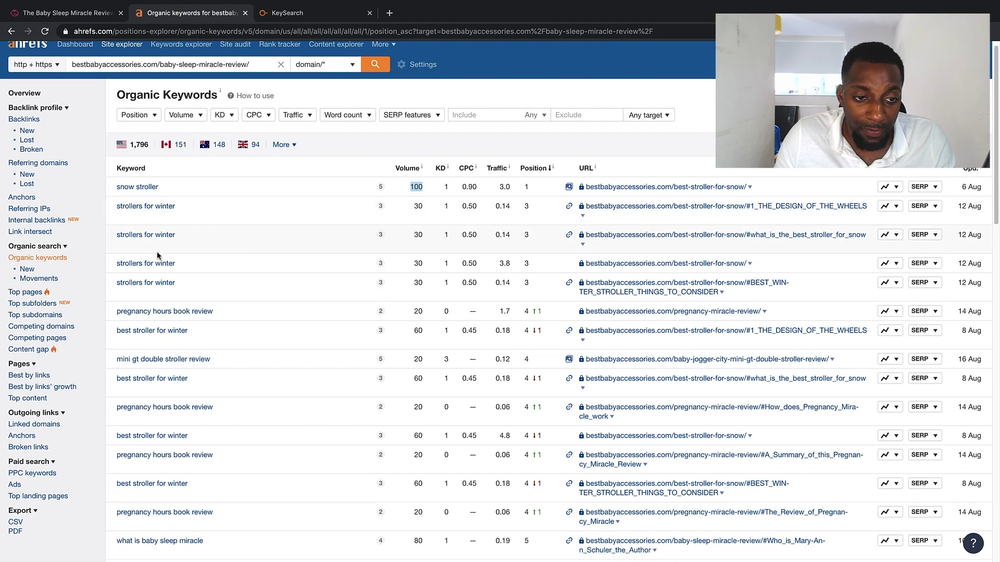
click(529, 266)
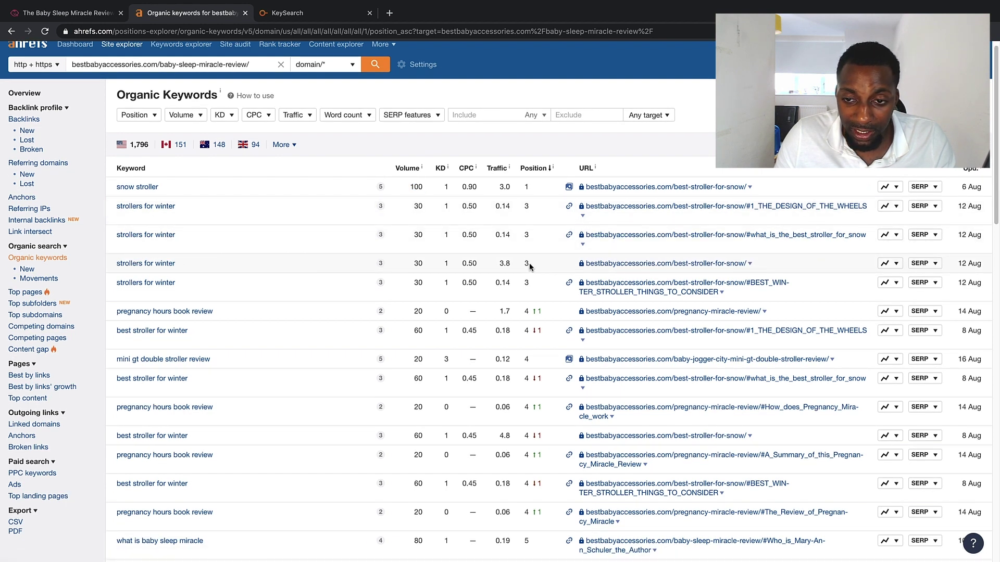
scroll(525, 268, down, 2)
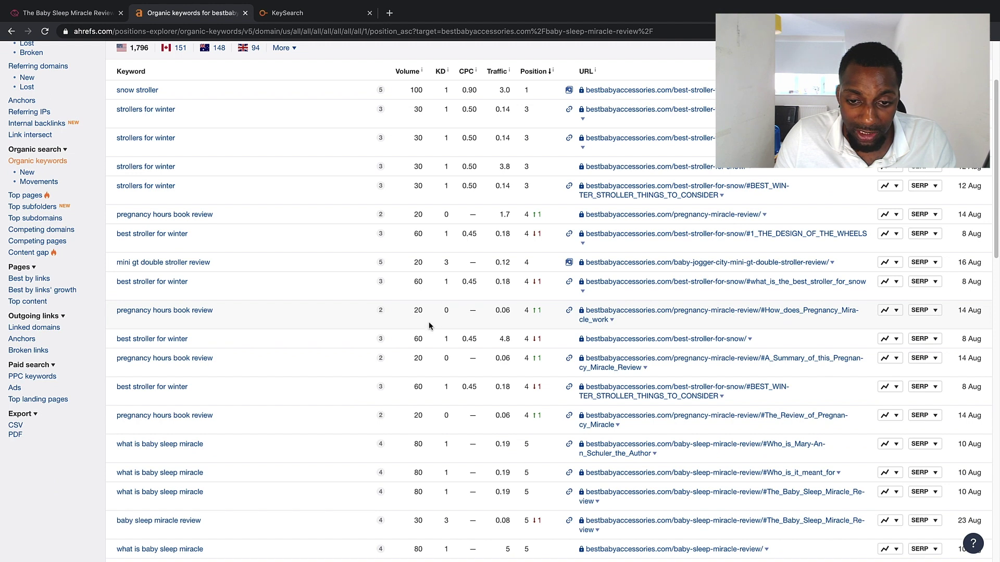
scroll(421, 343, down, 3)
scroll(411, 388, down, 1)
scroll(437, 394, down, 7)
scroll(412, 323, up, 9)
scroll(415, 250, up, 4)
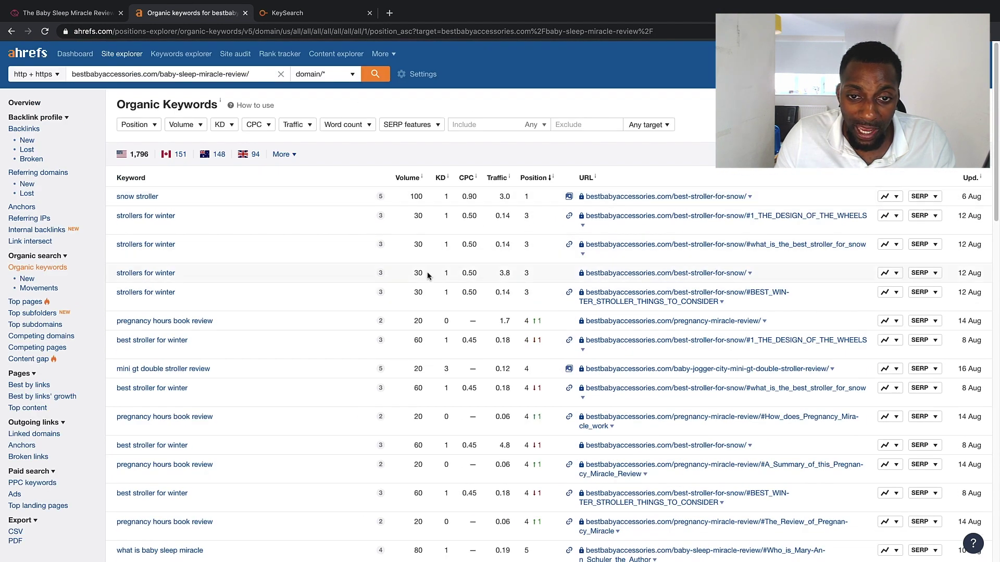
- Filter the organic keywords to a minimum search volume of 50 and look over the filtered list
click(186, 124)
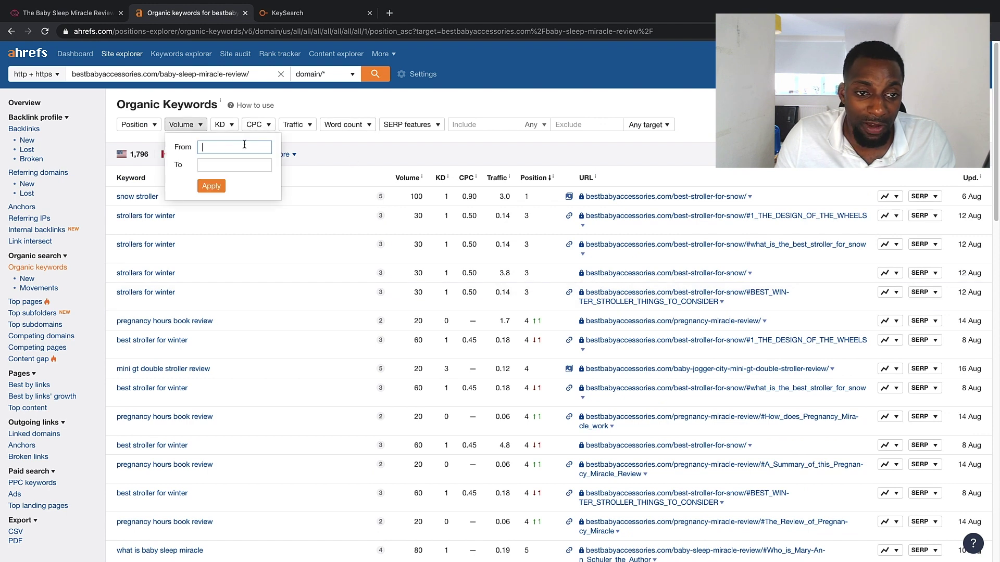
text(50)
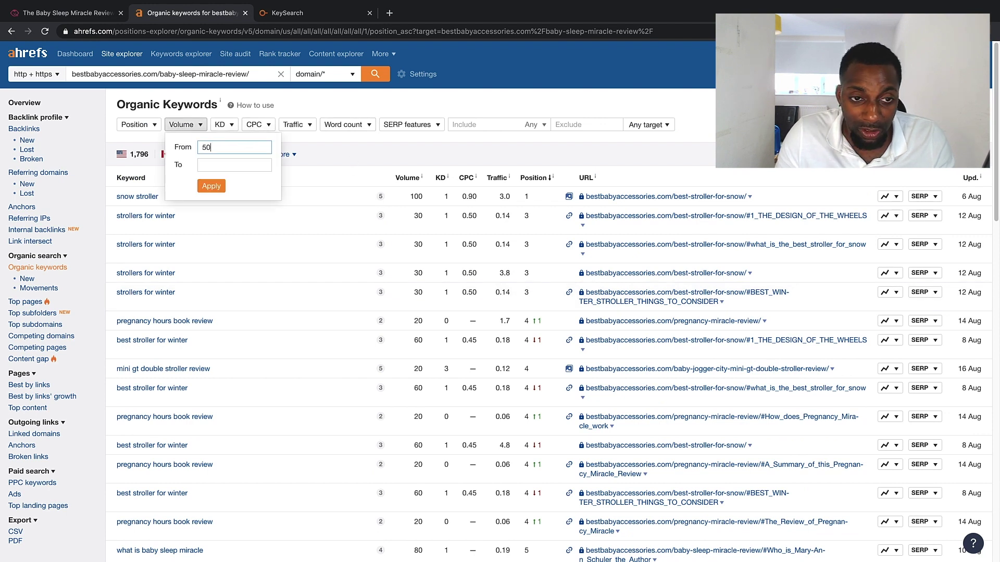
click(211, 186)
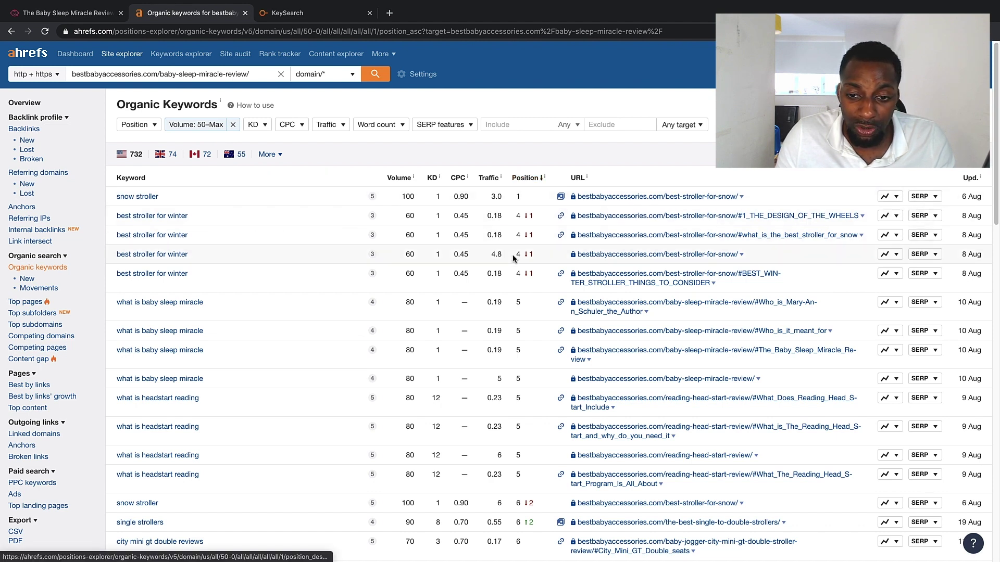
scroll(454, 398, down, 1)
scroll(454, 398, down, 1)
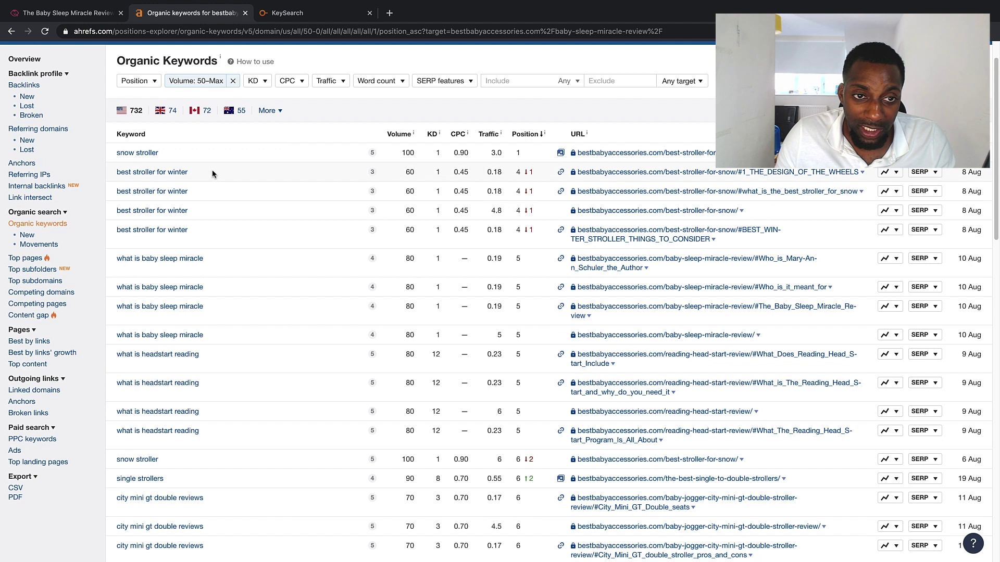
scroll(211, 170, up, 2)
- Raise the minimum search volume filter to 100 and check the volume of "pregnancy miracle review"
click(211, 125)
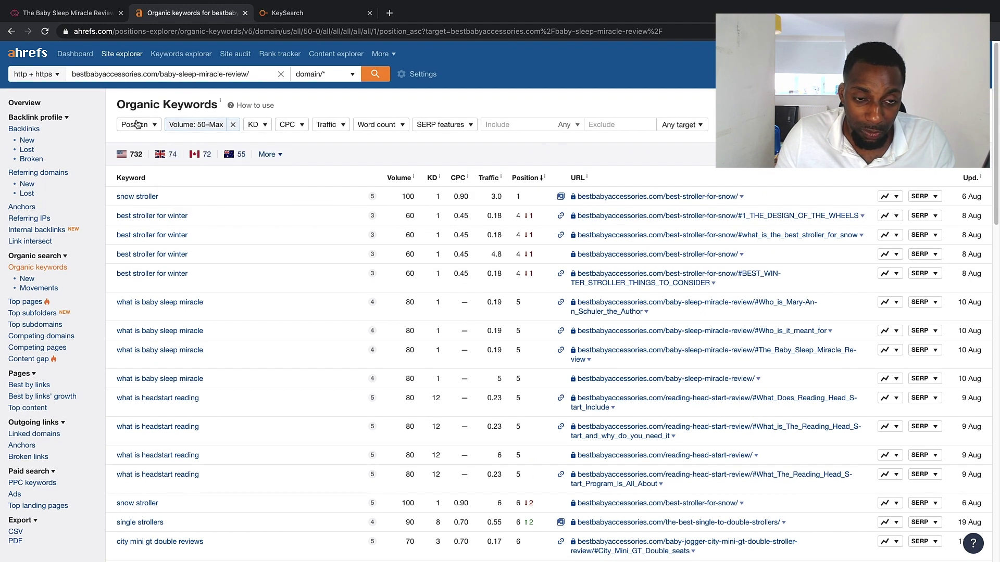
click(223, 126)
click(209, 125)
click(212, 148)
text(100)
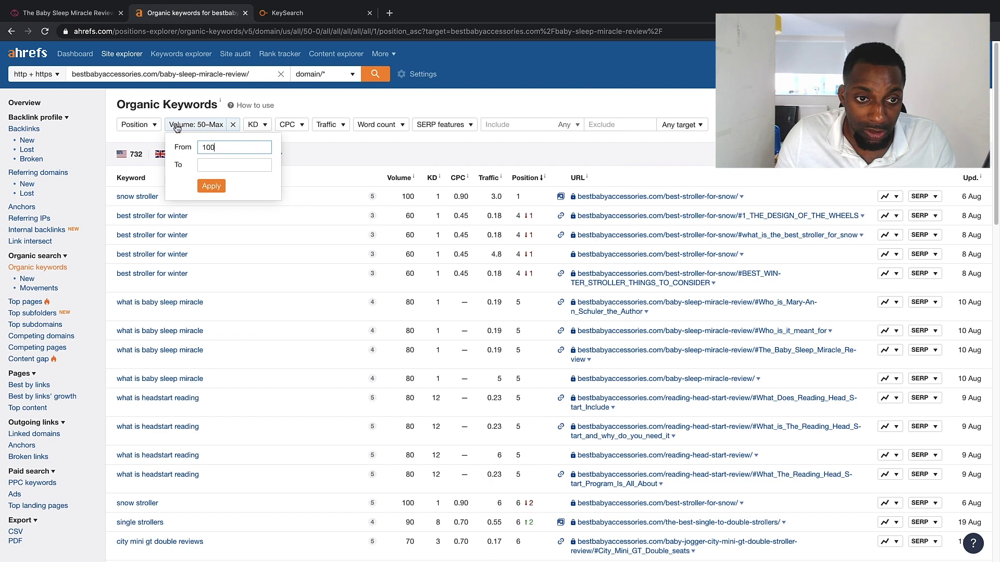
key(Return)
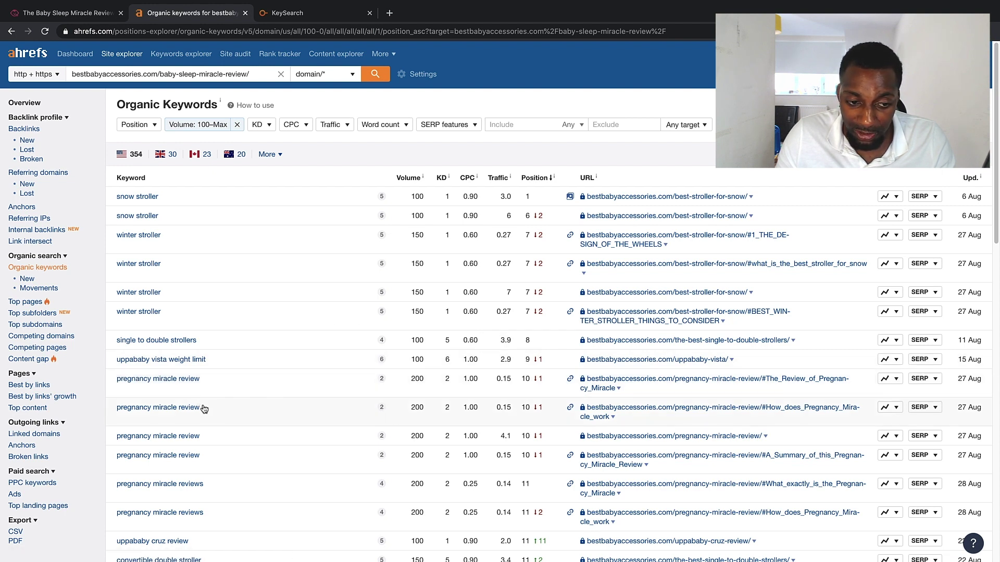
double_click(417, 409)
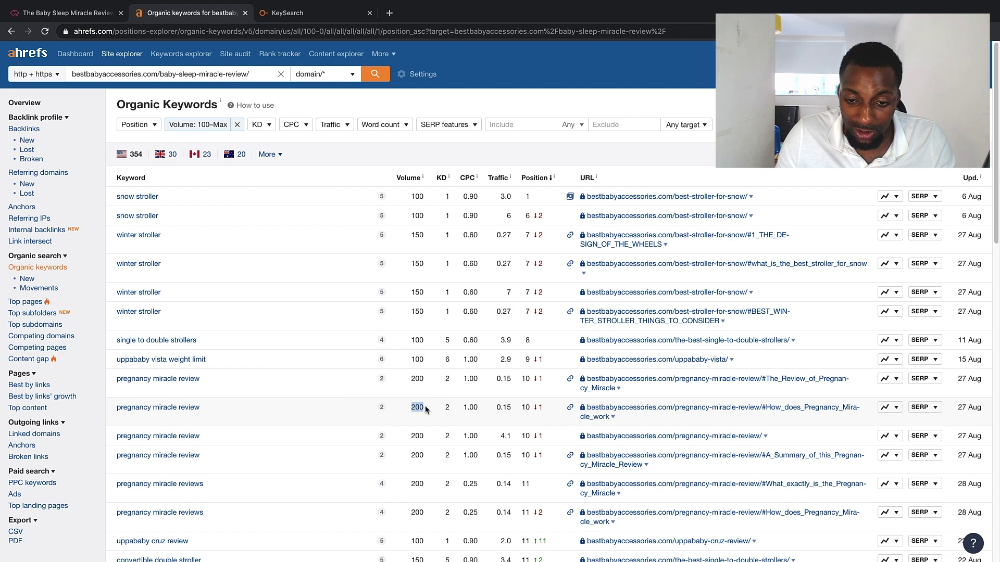
- Switch to KeySearch and review the positions and volumes of the site's organic keywords for comparison
key(ctrl+Tab)
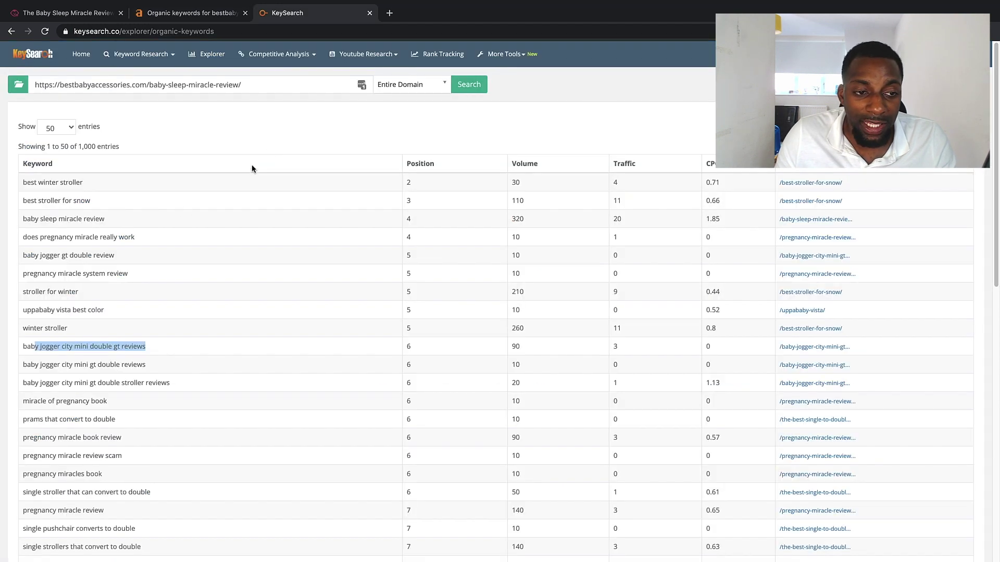
drag(144, 236, 26, 233)
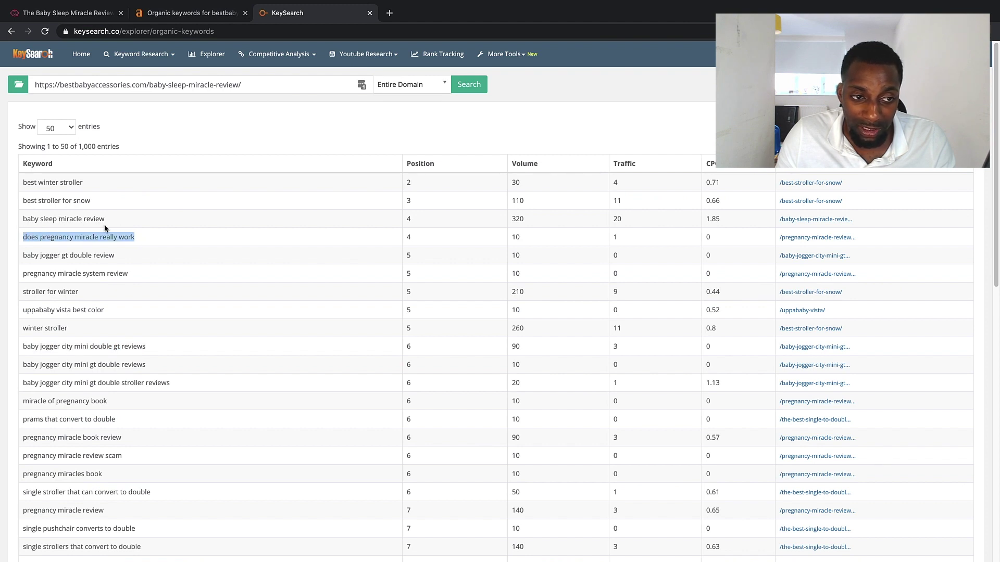
scroll(467, 309, down, 1)
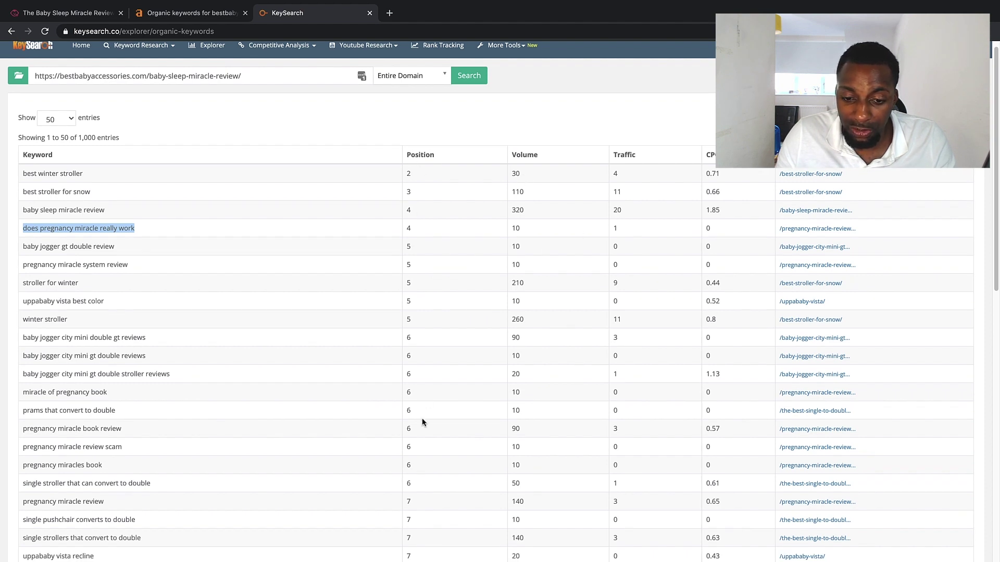
scroll(170, 362, down, 10)
scroll(168, 359, up, 10)
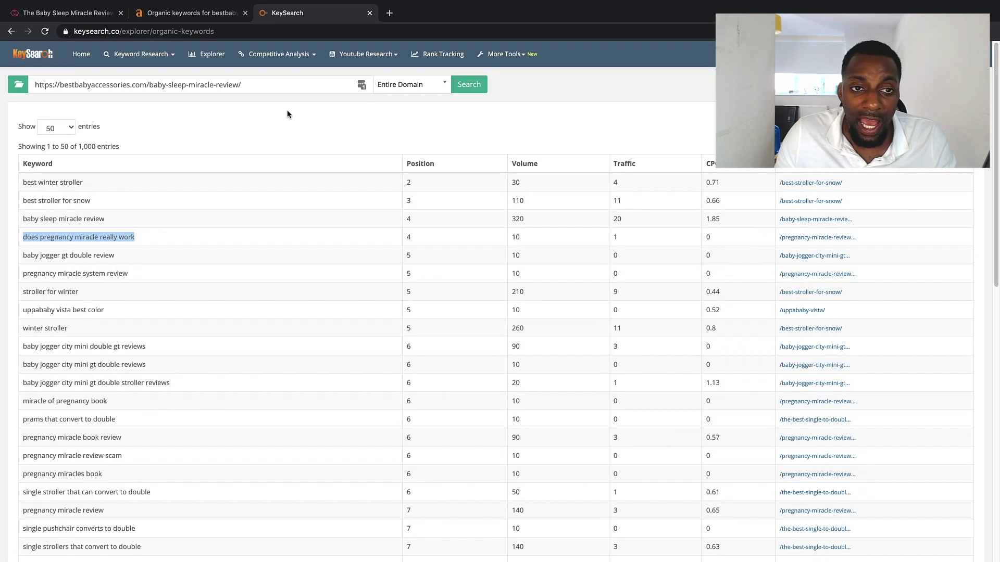
- Run a YouTube keyword research search for "baby sleep miracle" with all locations and related keywords
mouse_move(350, 69)
click(363, 85)
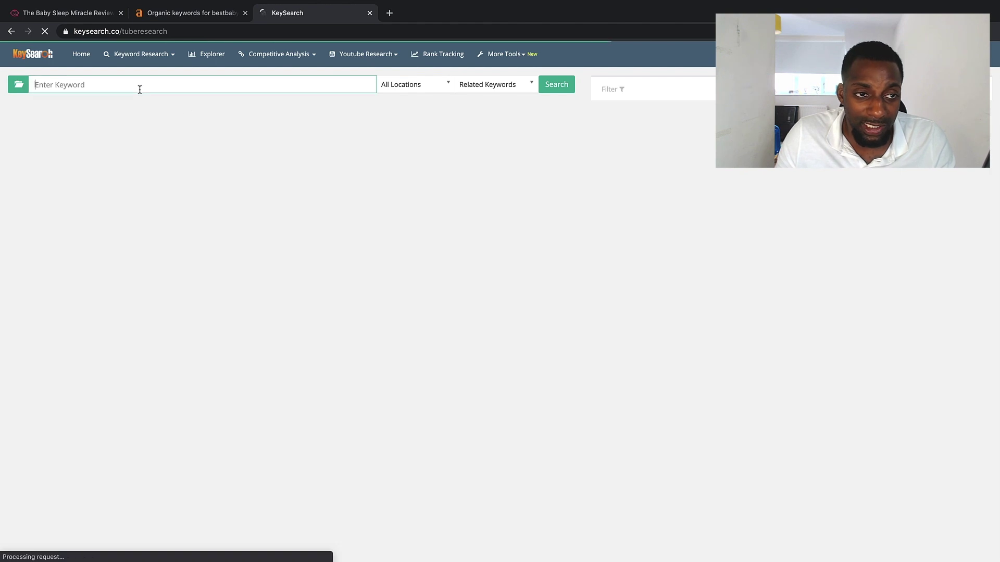
text(babby sleep)
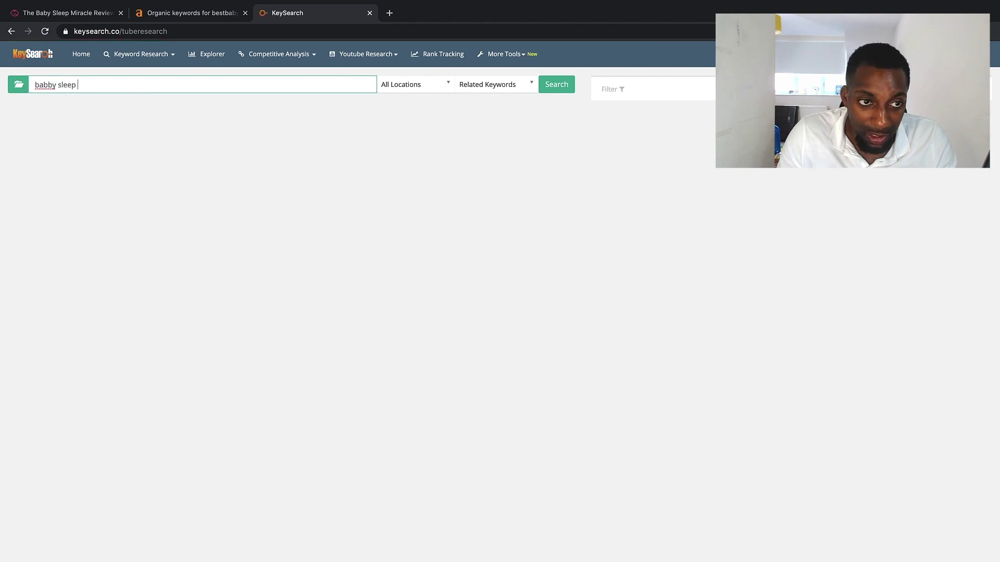
text( miracle)
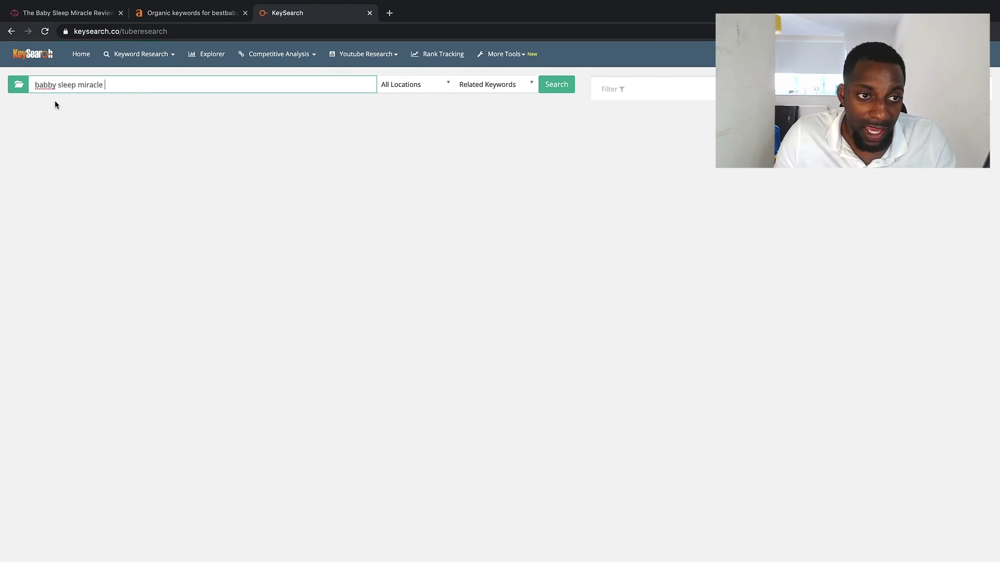
click(47, 84)
key(BackSpace)
right_click(556, 89)
click(556, 89)
click(555, 86)
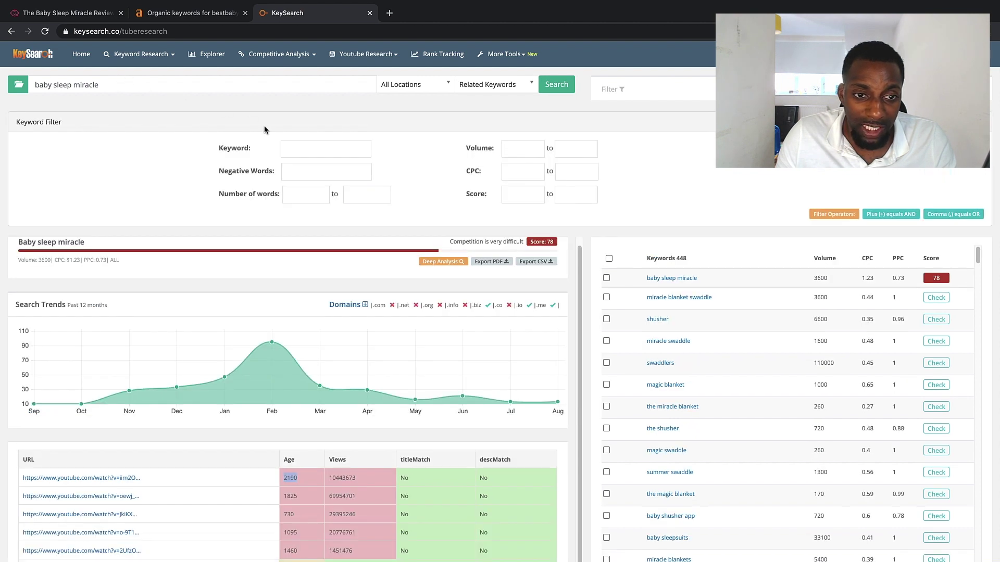
- Filter the YouTube keywords to a minimum volume of 50 and at least 5 words, and sort them by volume
click(303, 148)
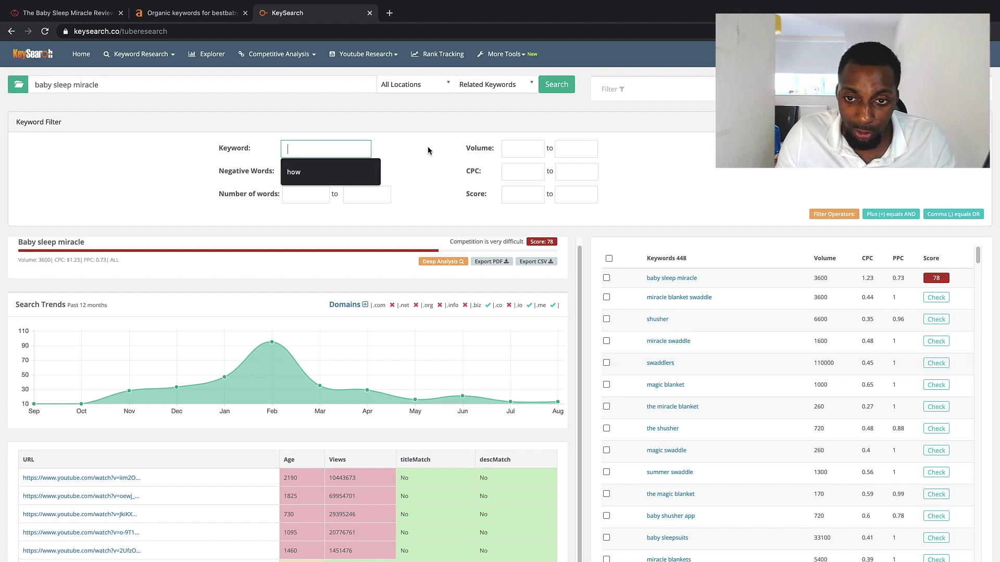
click(520, 155)
text(50)
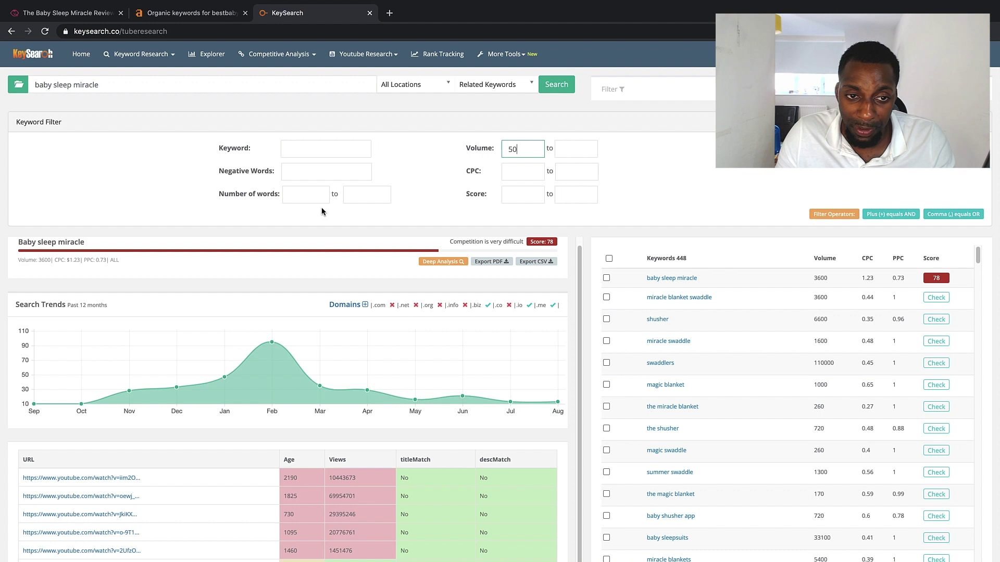
click(304, 193)
text(5)
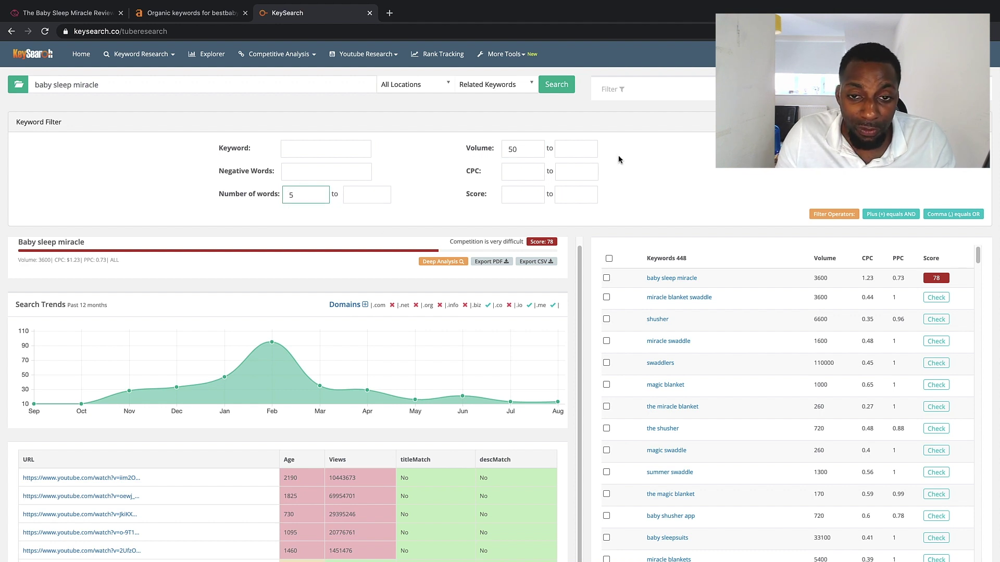
click(694, 152)
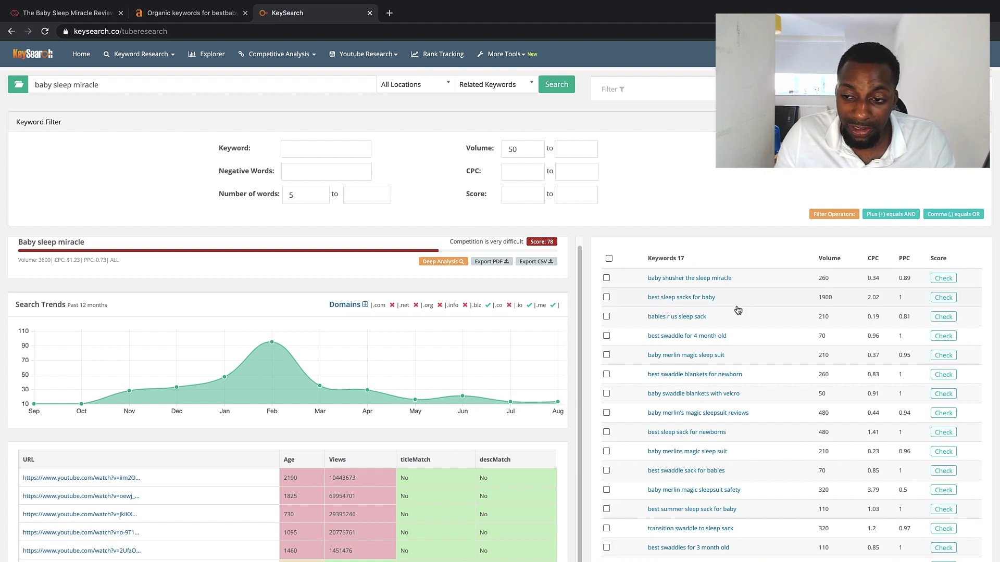
click(833, 259)
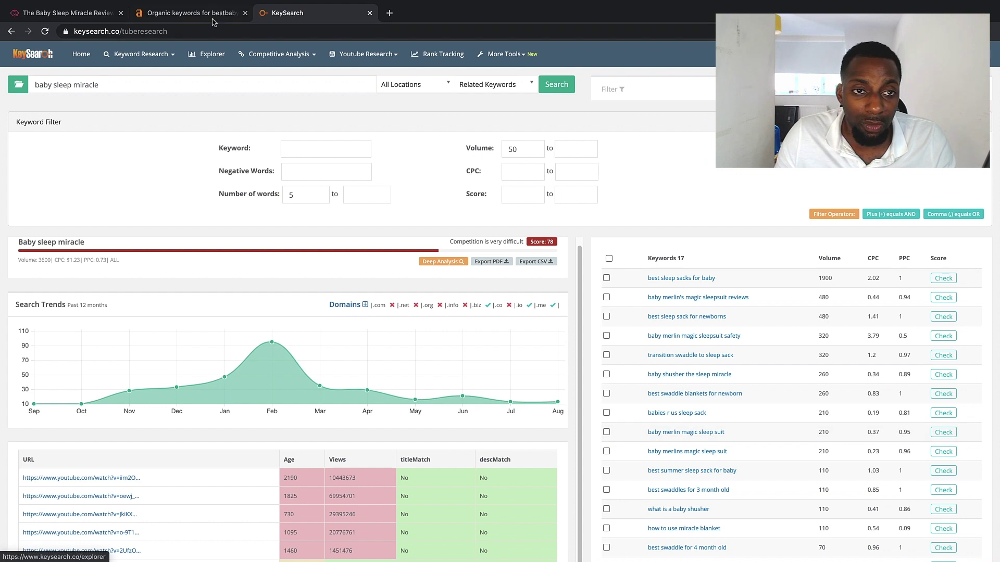
- Switch to Ahrefs and filter the site's organic keywords to a word count of at least 5
click(198, 11)
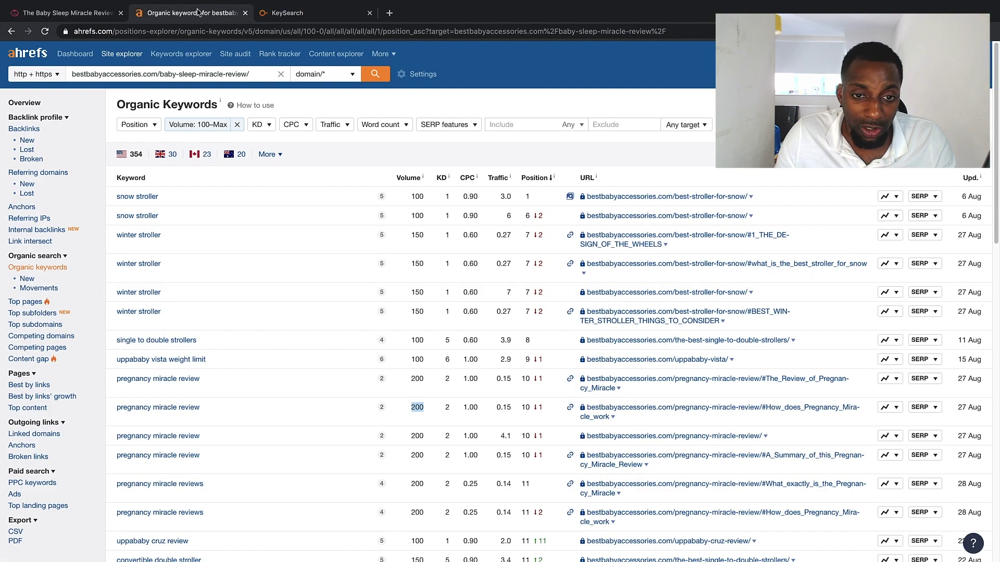
click(384, 124)
click(420, 149)
text(5)
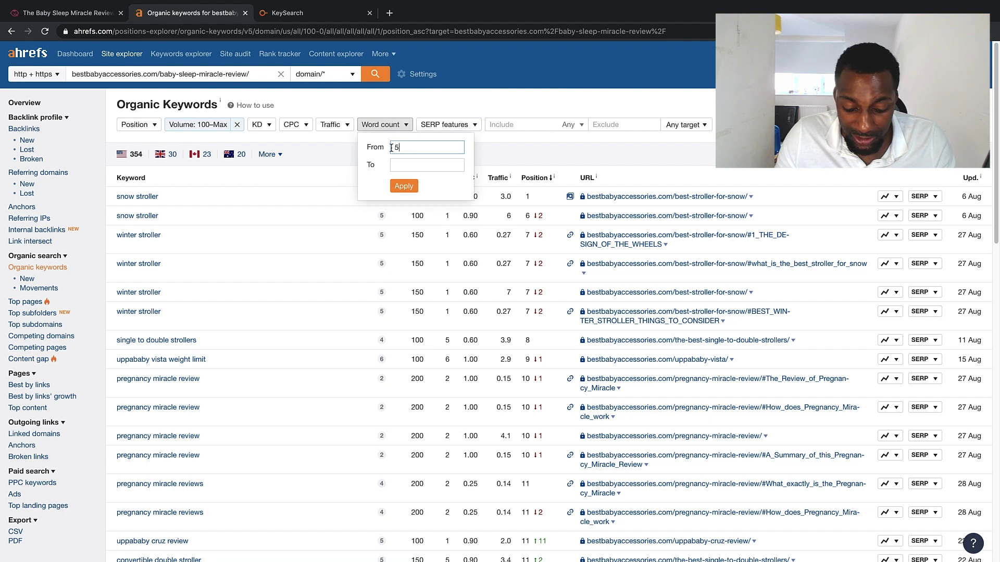
click(403, 186)
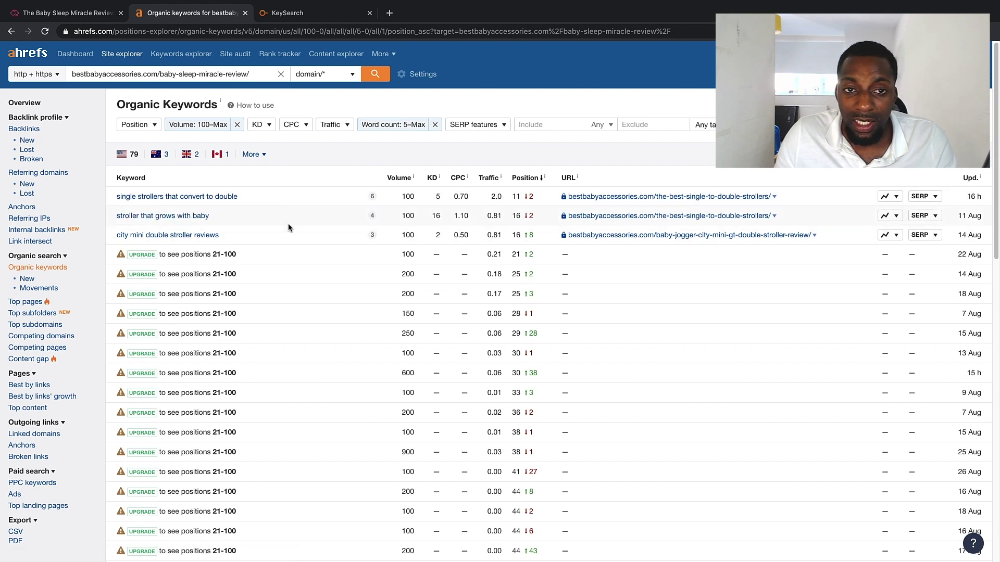
- Return to KeySearch and run a regular keyword research search for "baby sleep miracle review"
click(311, 19)
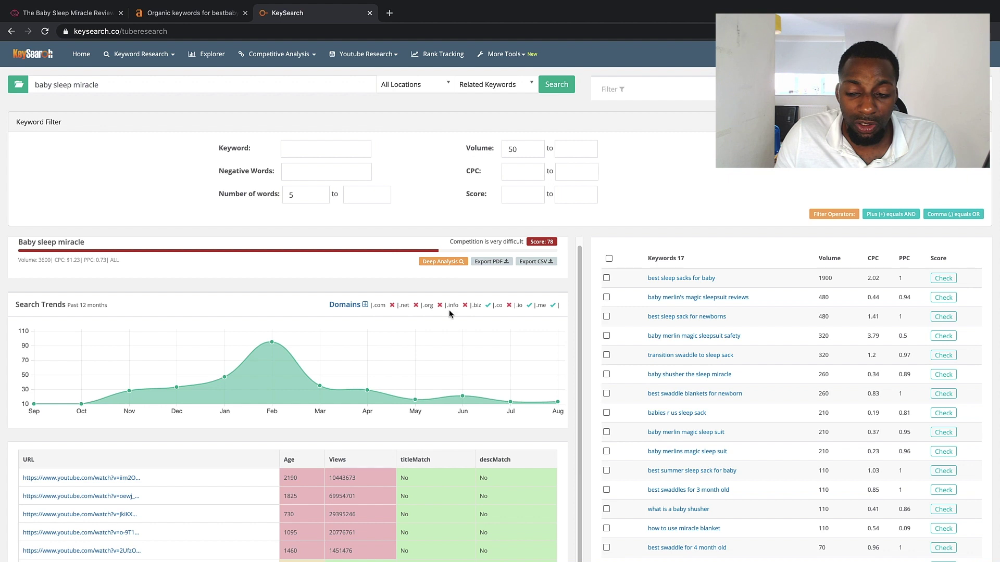
scroll(573, 335, down, 1)
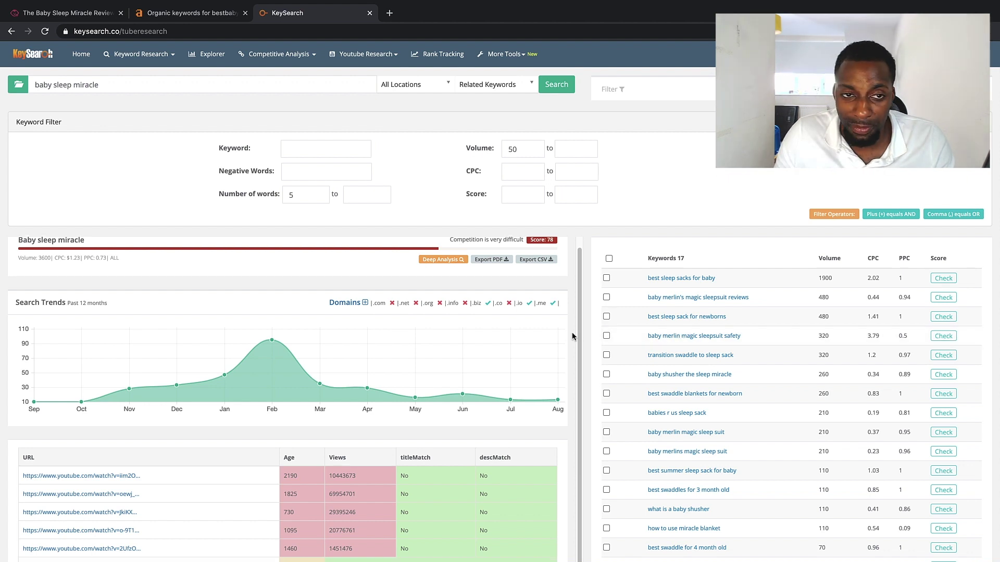
click(140, 66)
right_click(139, 84)
key(Escape)
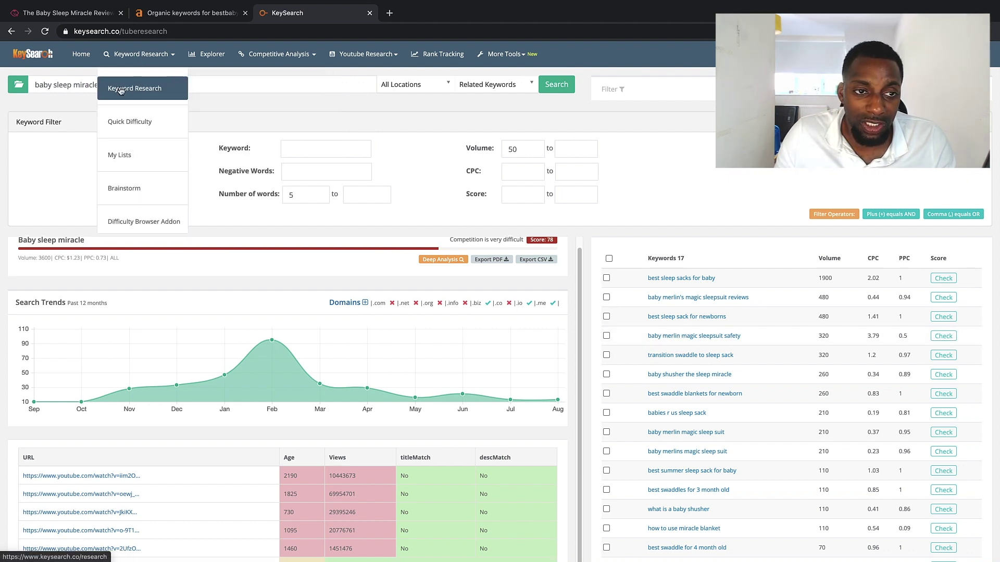
click(146, 89)
click(177, 84)
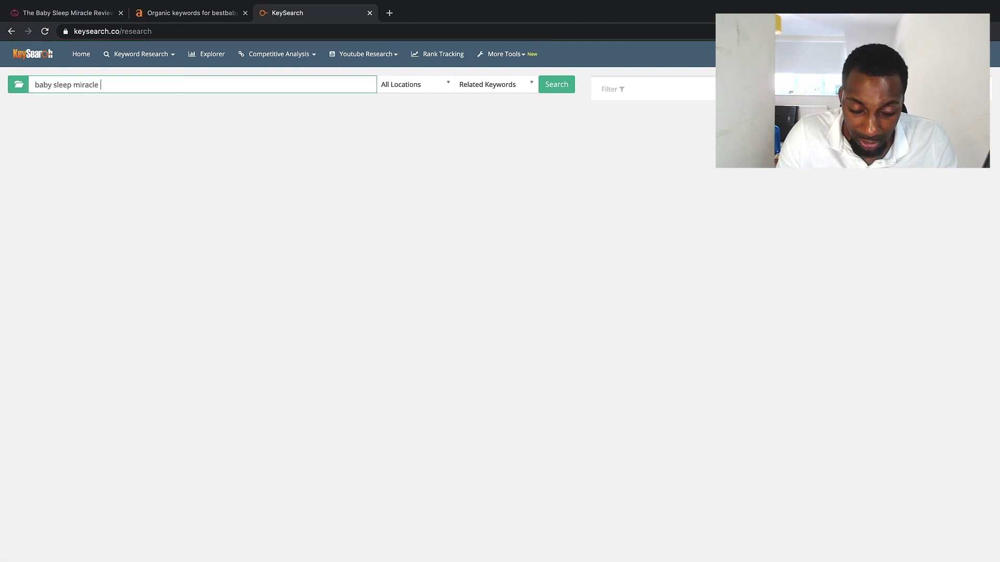
click(556, 86)
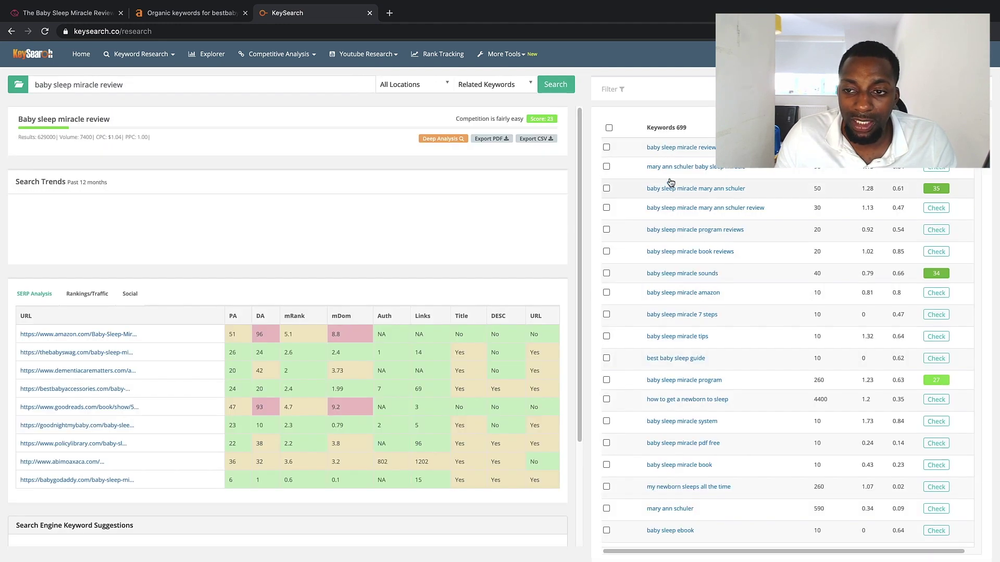
- Filter the related keywords to a minimum volume of 100 and at least 6 words, and sort them by volume
click(615, 90)
click(527, 148)
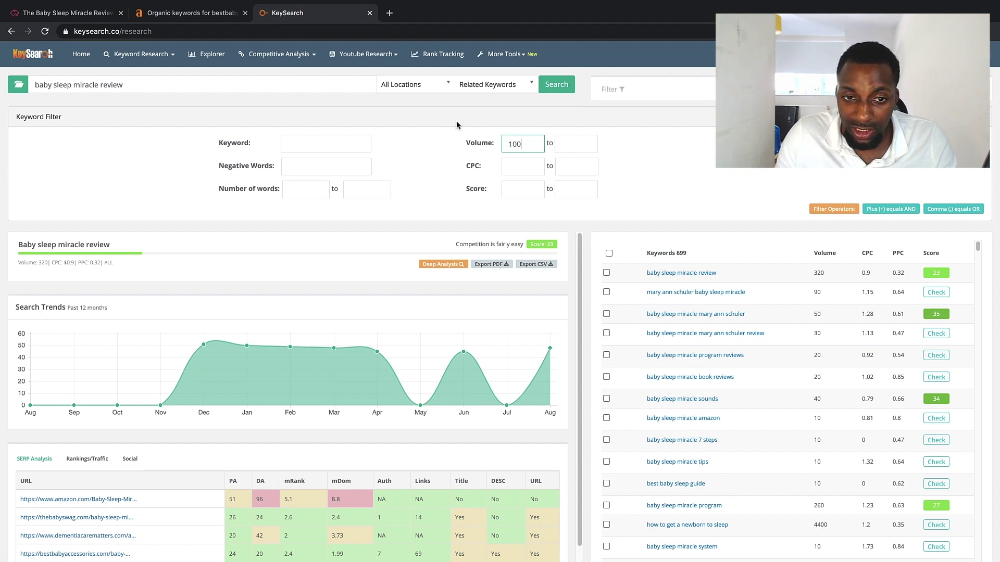
click(305, 197)
text(6)
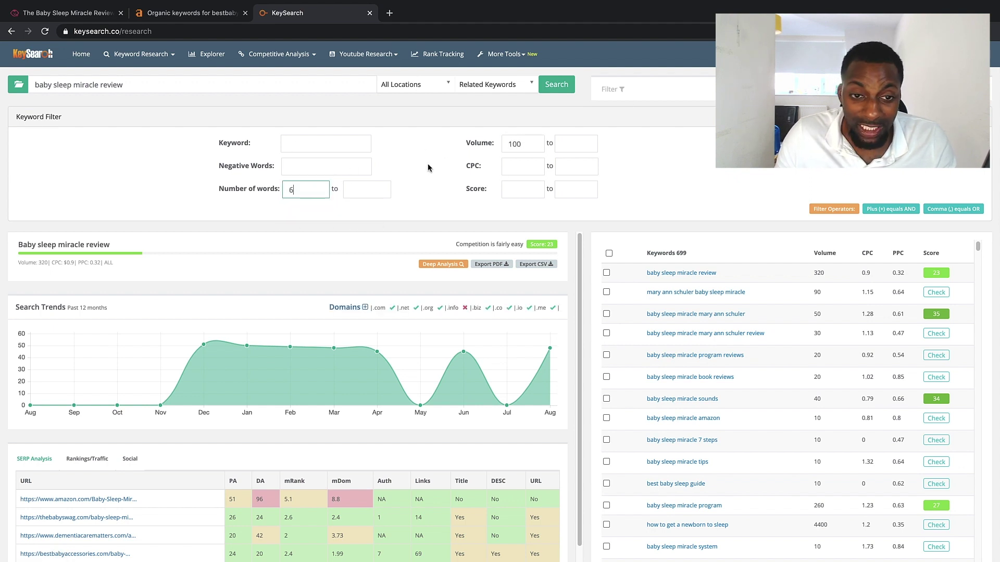
key(Return)
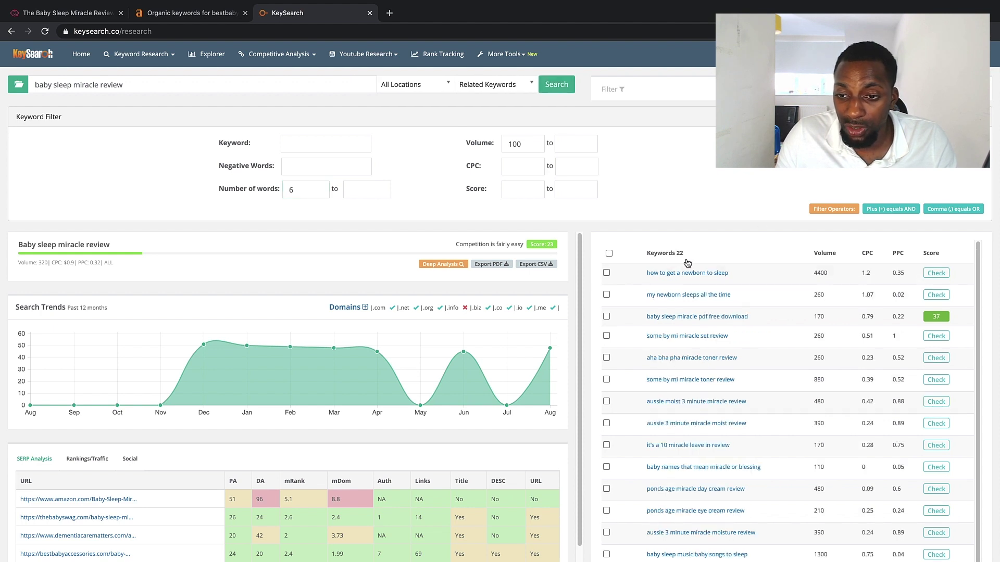
click(826, 253)
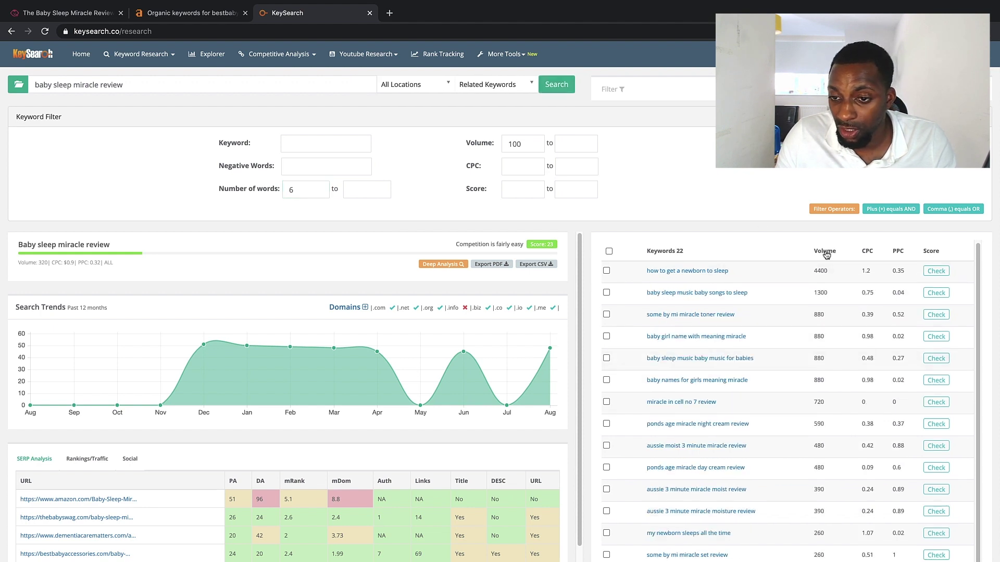
- Look over the filtered keywords and check the difficulty scores from "baby sleep music baby songs to sleep" through "miracle in cell no 7 review"
scroll(723, 284, down, 1)
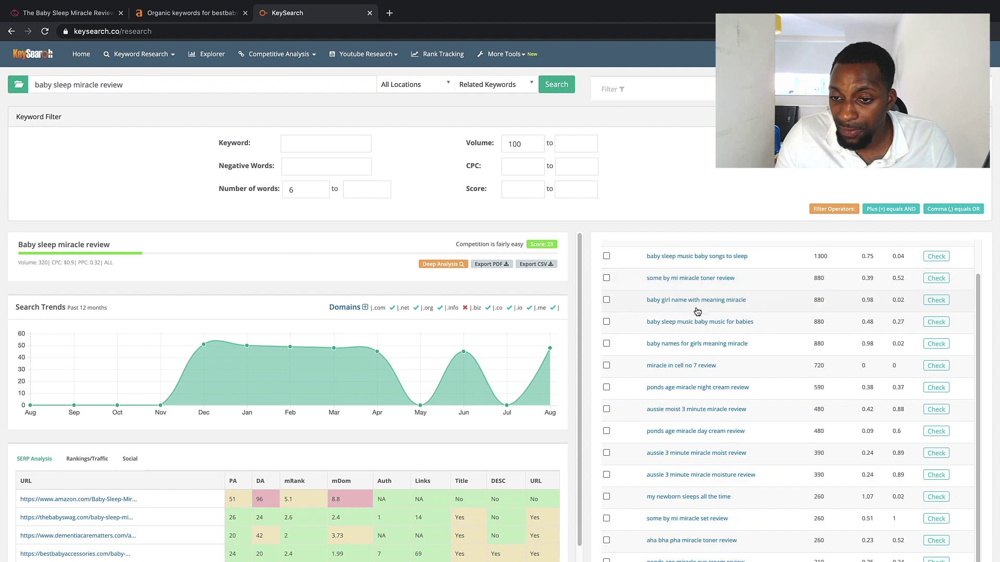
scroll(706, 414, up, 1)
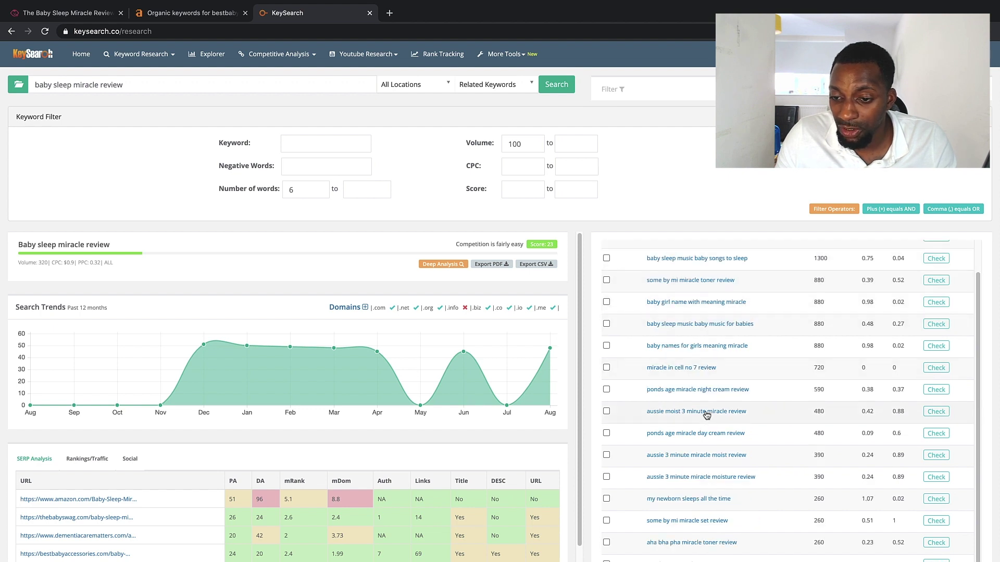
scroll(694, 314, down, 1)
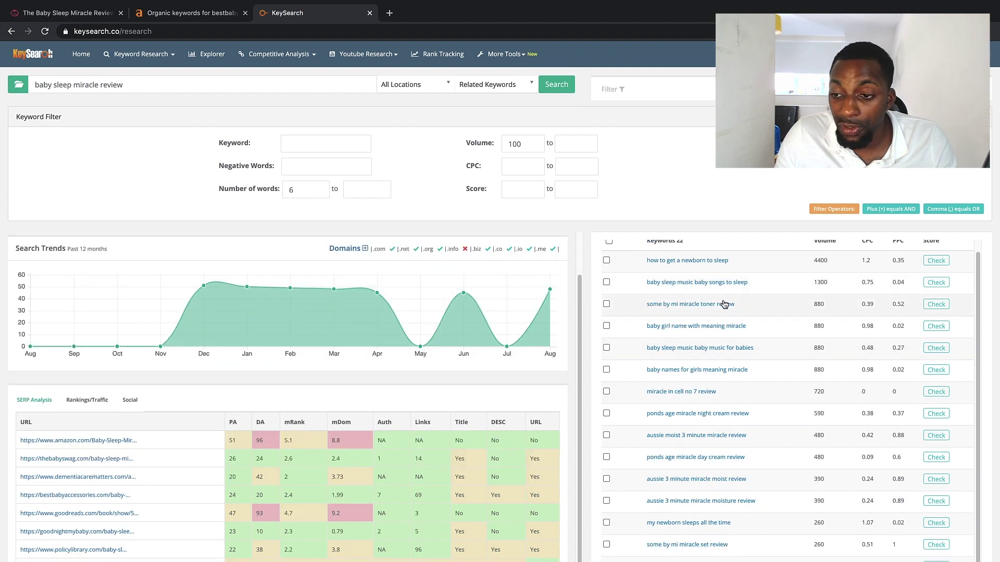
scroll(761, 441, up, 1)
click(936, 295)
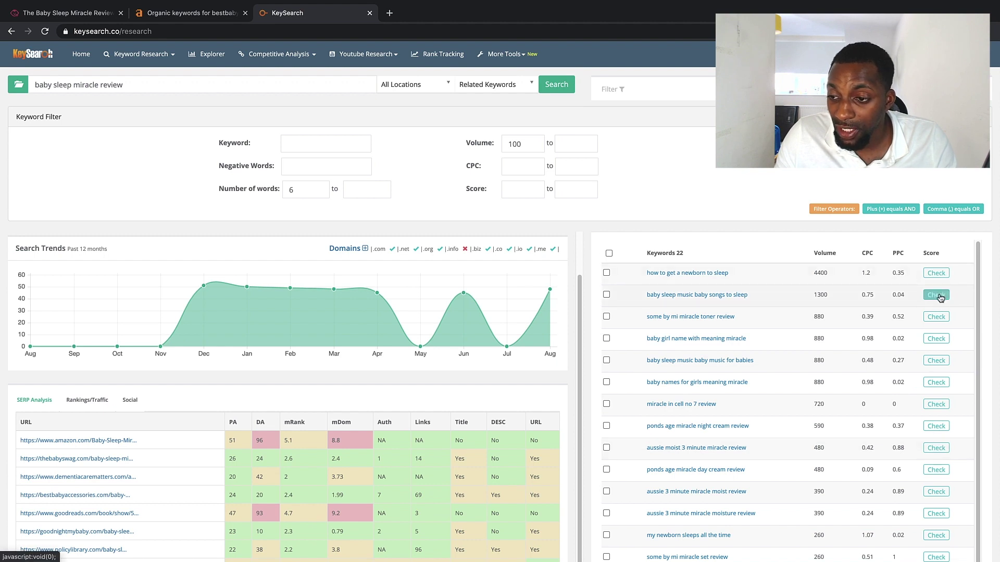
click(936, 313)
click(936, 333)
click(937, 351)
click(937, 369)
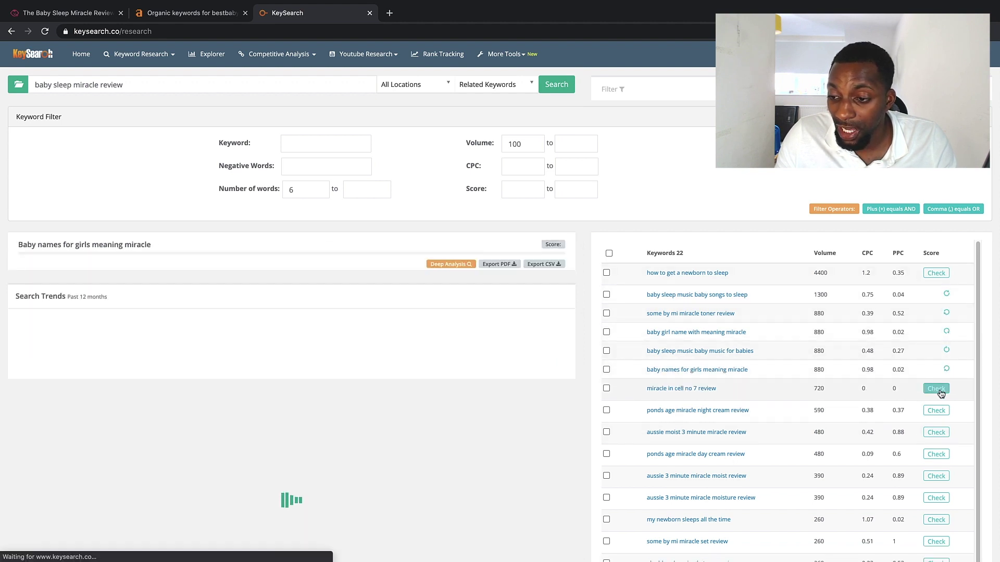
click(938, 390)
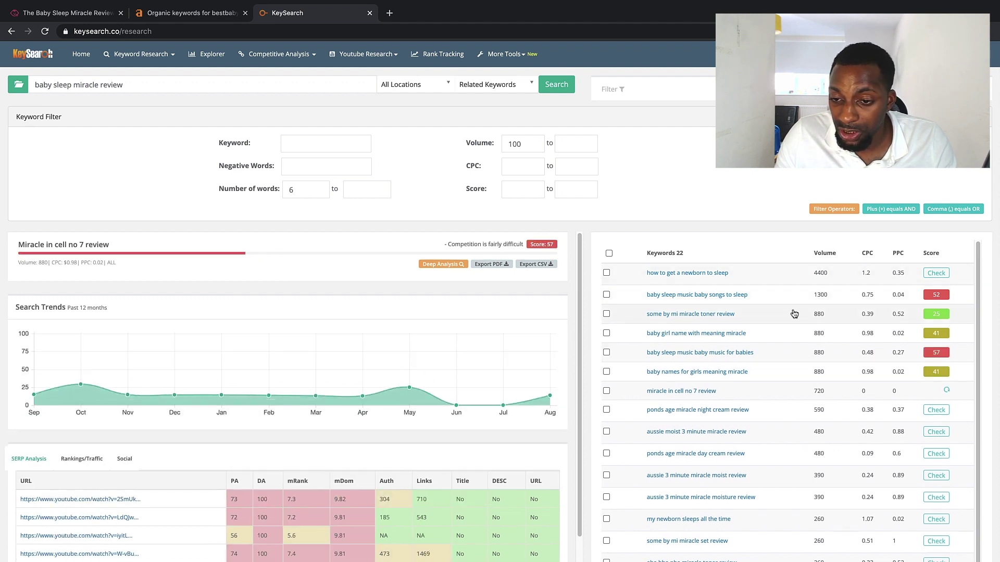
- Load the analysis for "some by mi miracle toner review" and examine the domain authority of its ranking sites
click(746, 315)
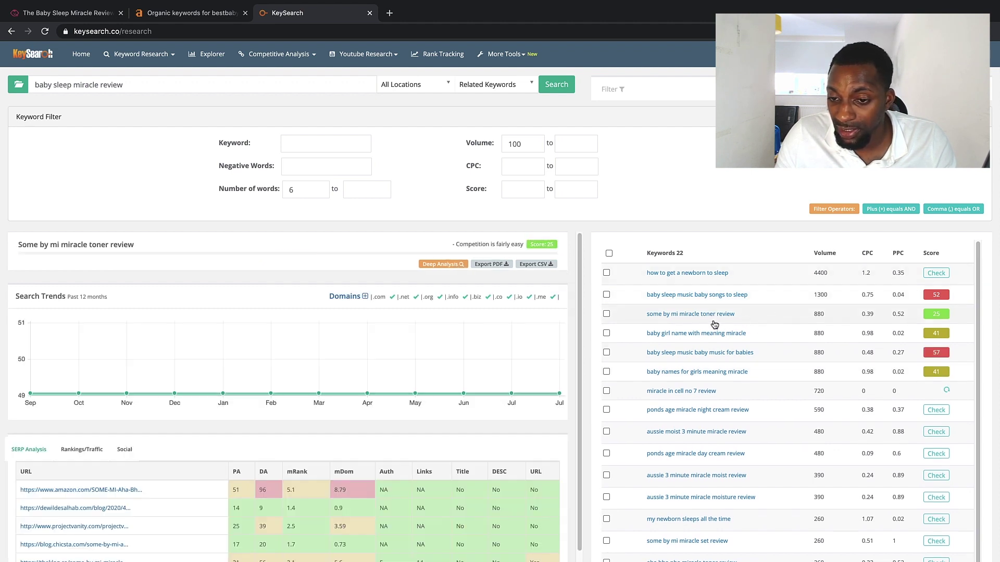
scroll(379, 319, down, 3)
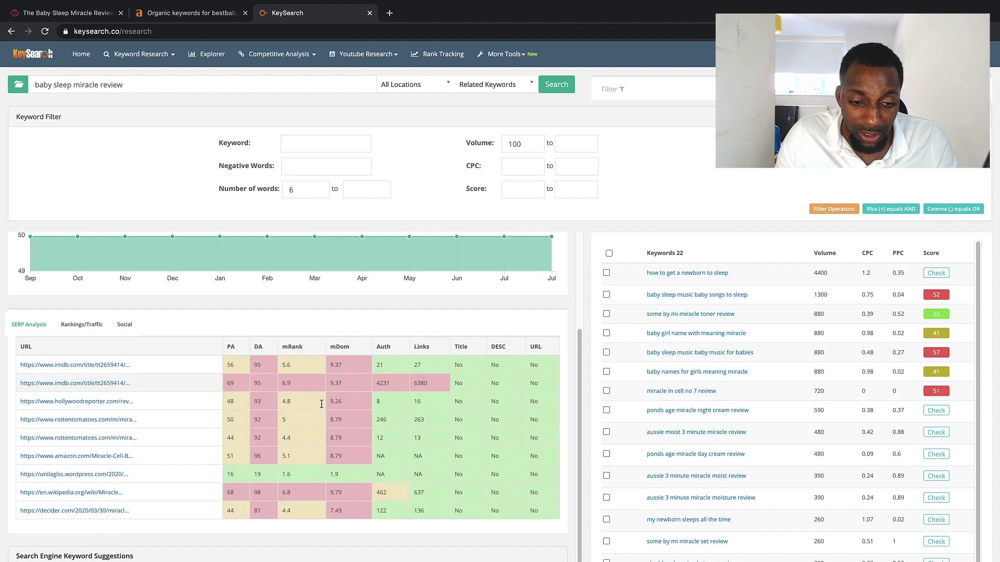
click(796, 318)
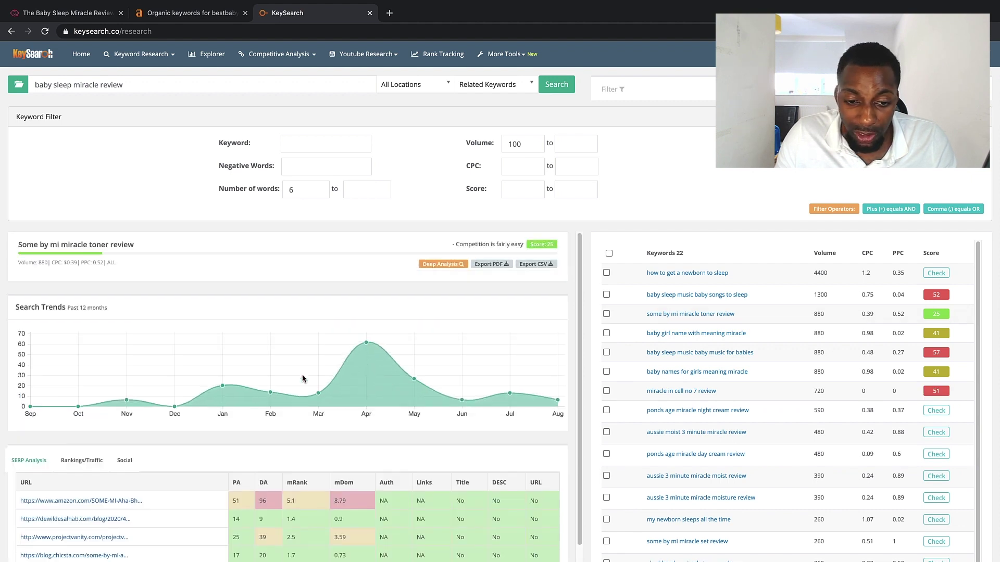
scroll(313, 396, down, 3)
double_click(266, 311)
double_click(263, 380)
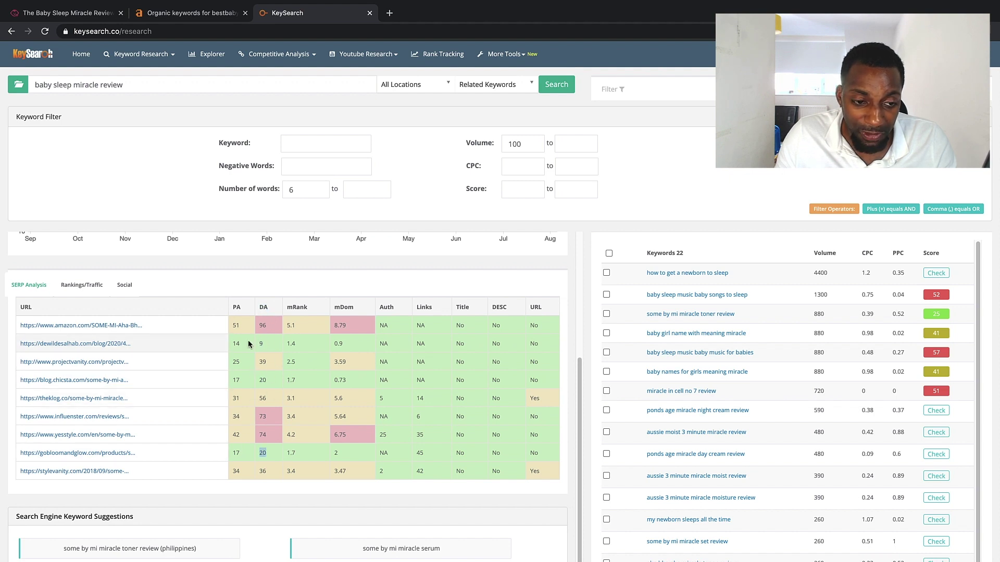
- Copy the dewildesalhab.com result's link and search that entire domain's organic keywords in a separate browser tab
right_click(89, 343)
click(130, 409)
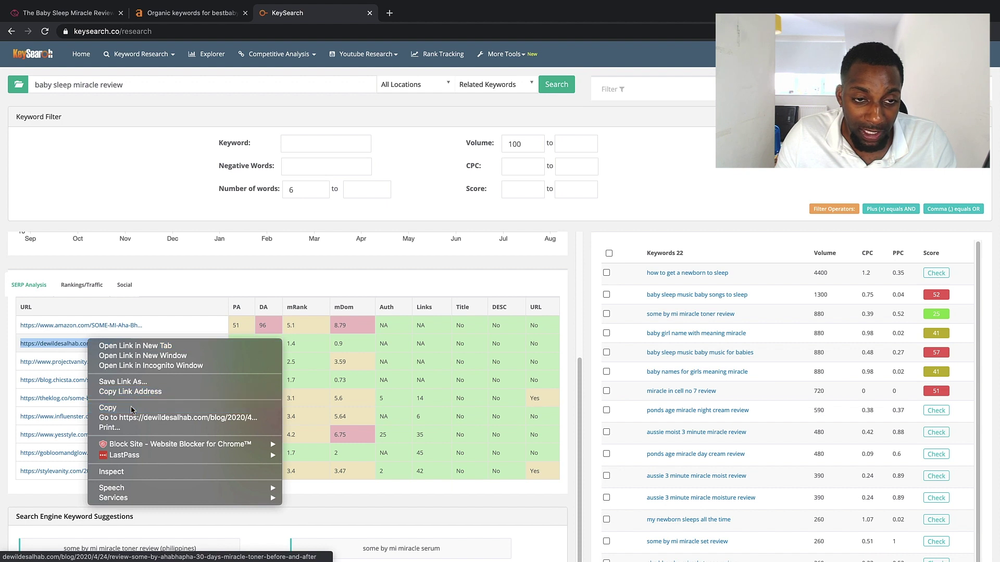
click(269, 56)
middle_click(272, 118)
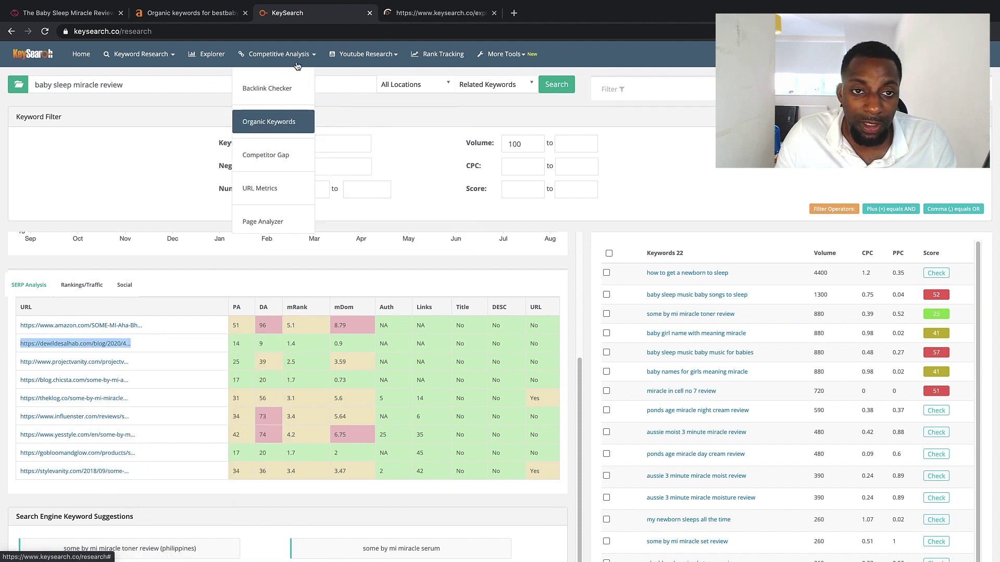
click(397, 12)
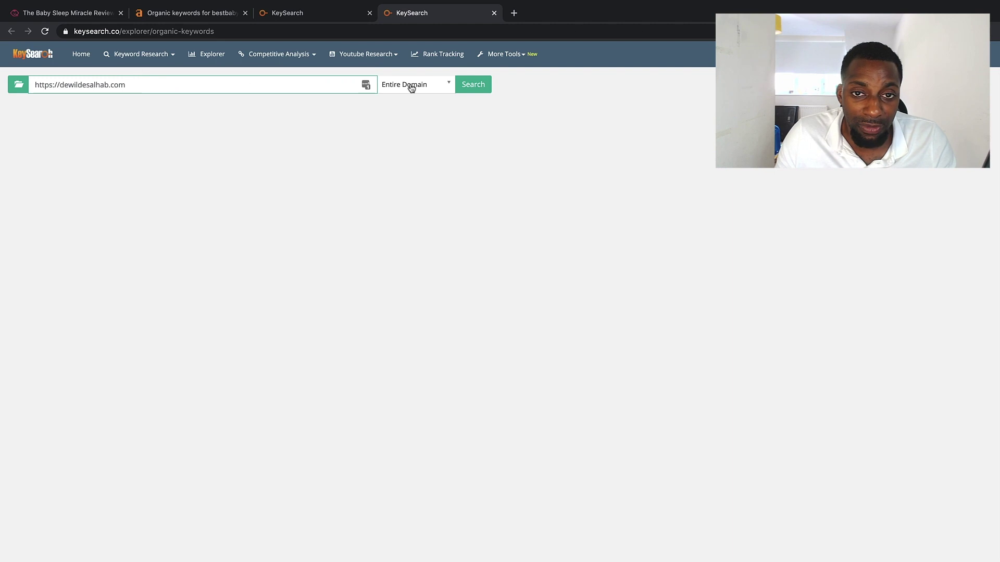
click(468, 85)
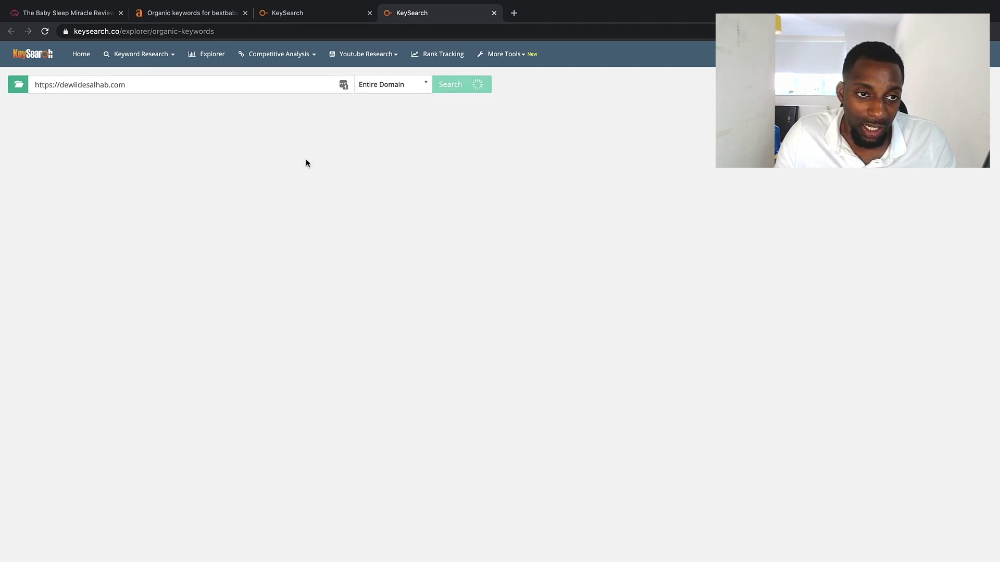
- Review the organic keywords of dewildesalhab.com, checking the positions and volumes of entries such as "neogen review"
click(297, 16)
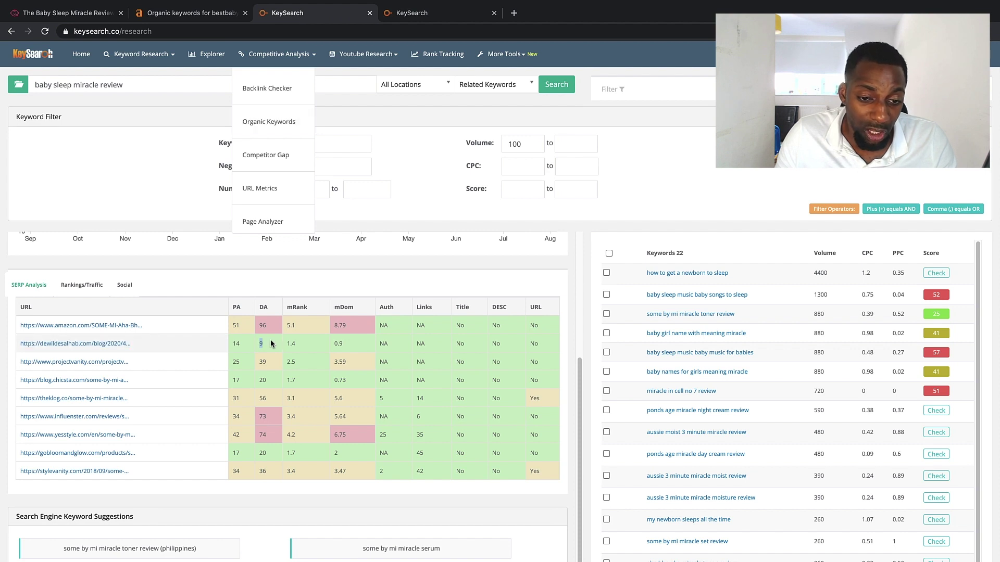
key(ctrl+Tab)
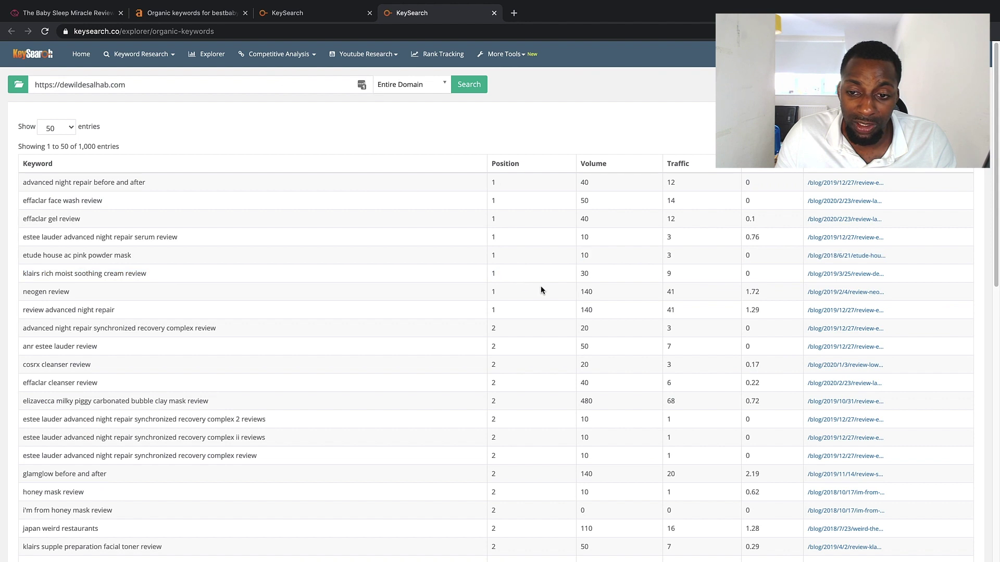
drag(69, 291, 28, 289)
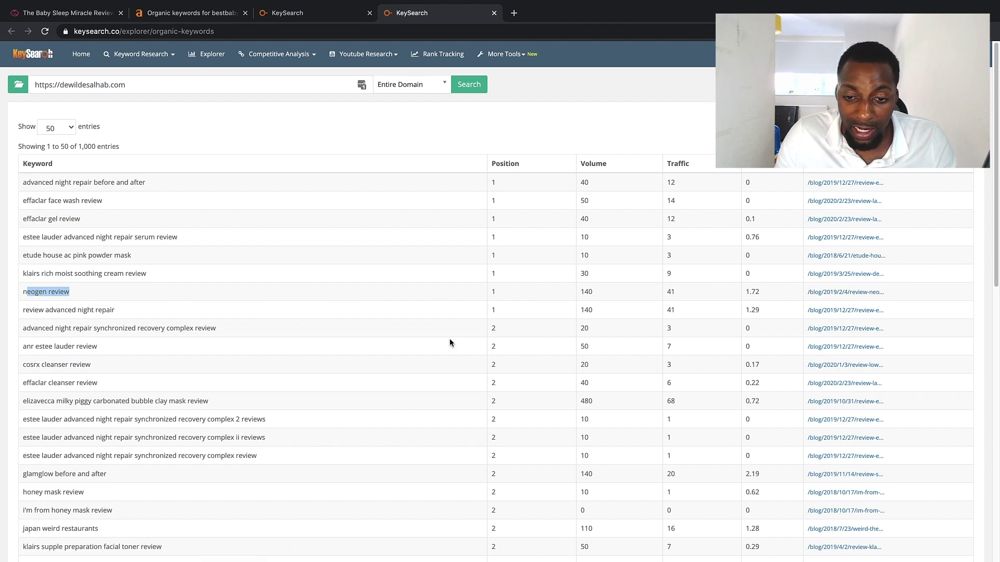
scroll(513, 431, down, 1)
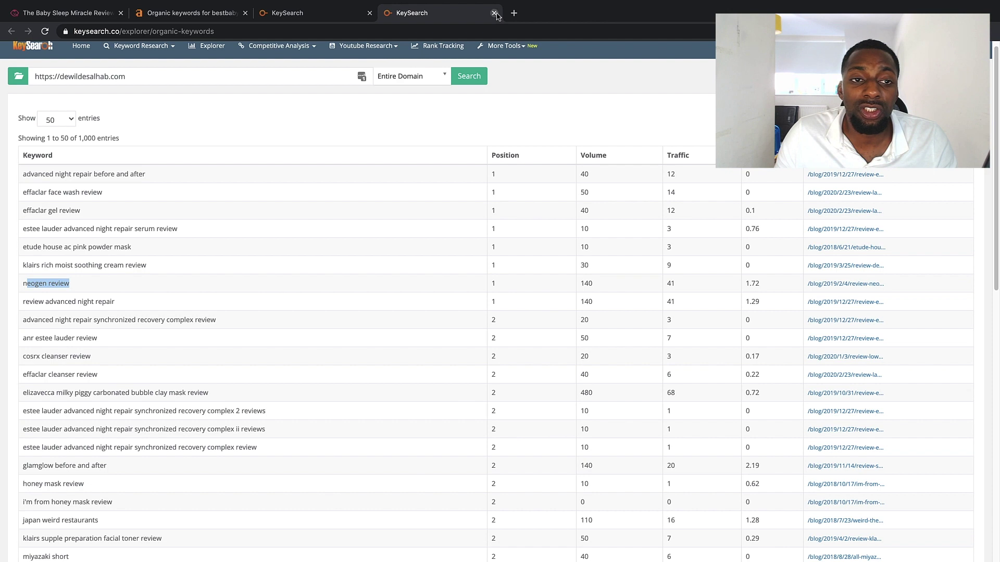
- Close the KeySearch, Ahrefs and baby sleep review tabs, leaving only youtube.com open and ready for a search
click(494, 13)
click(369, 13)
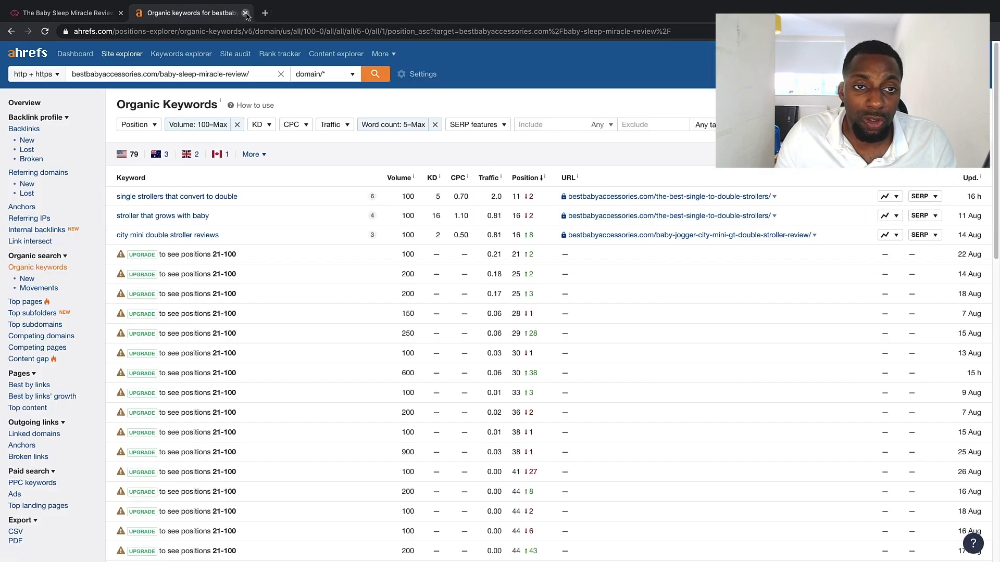
click(245, 13)
click(139, 13)
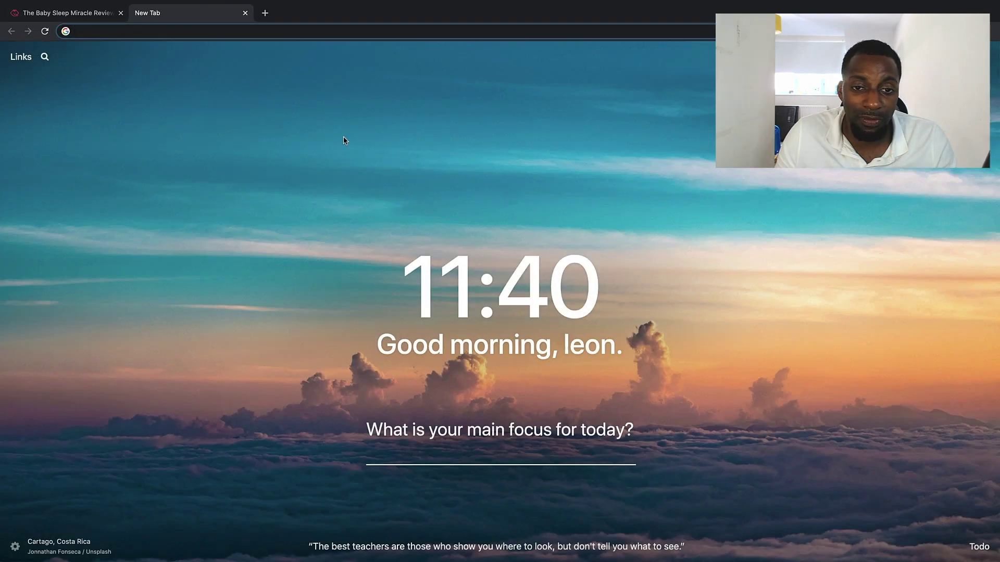
text(youtube.com)
key(Return)
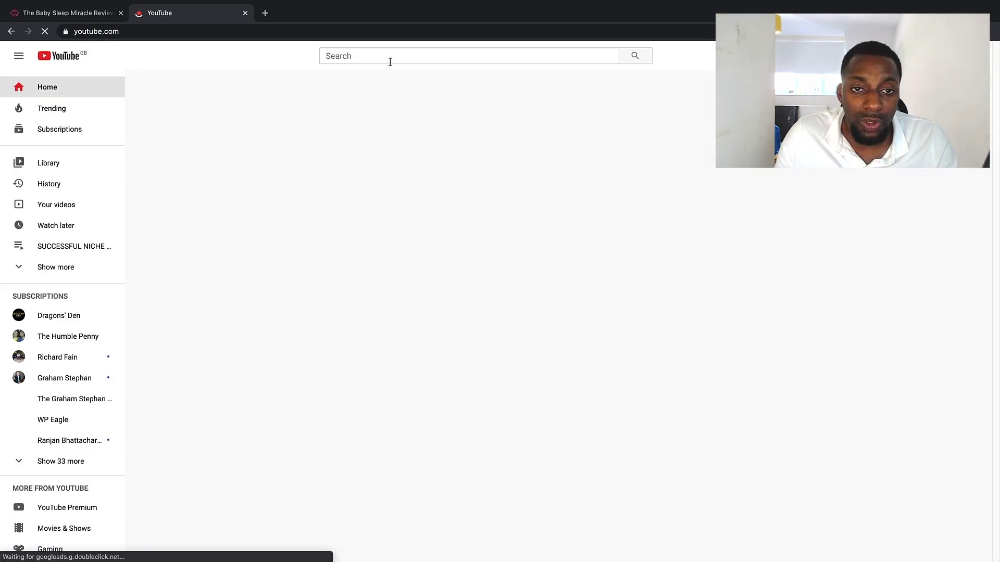
click(391, 60)
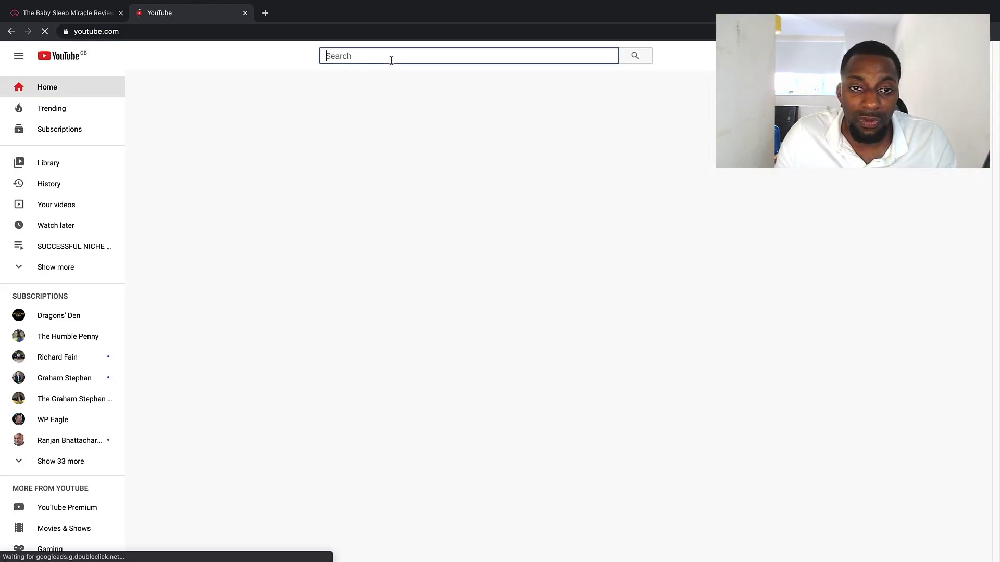
click(121, 13)
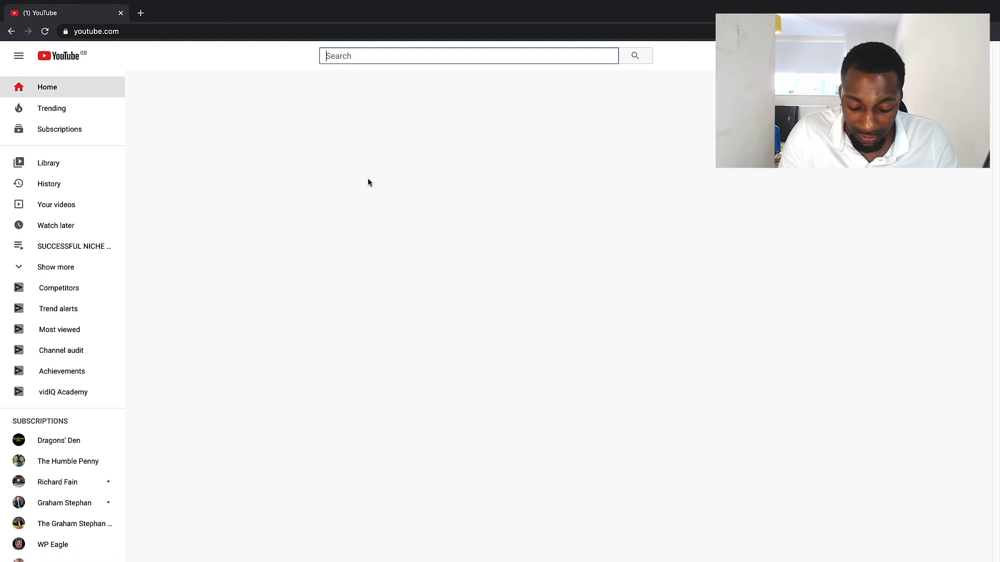
- Search YouTube for "keysearch review" and compare the subscriber and view counts of the ranking videos
text(keysearch re)
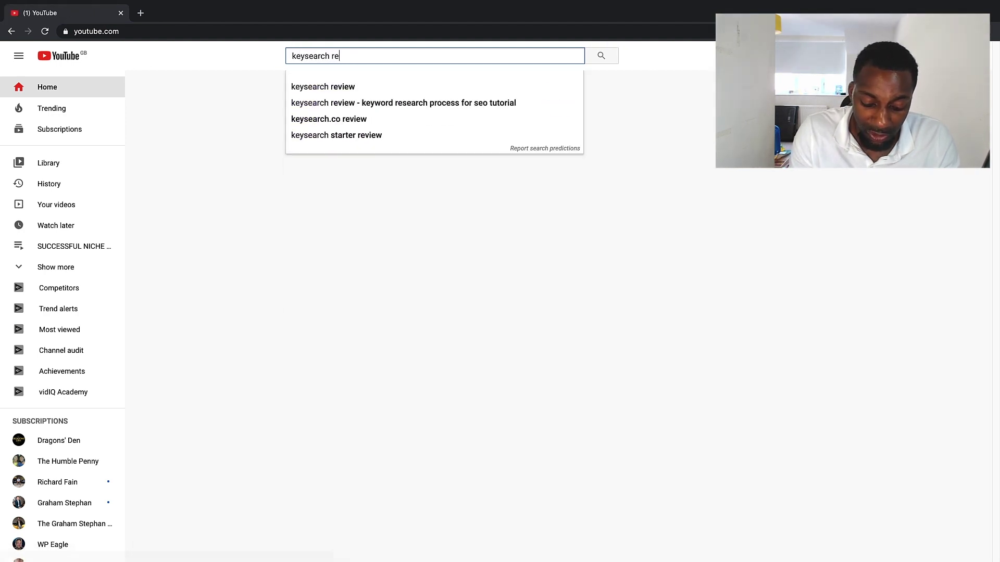
key(Return)
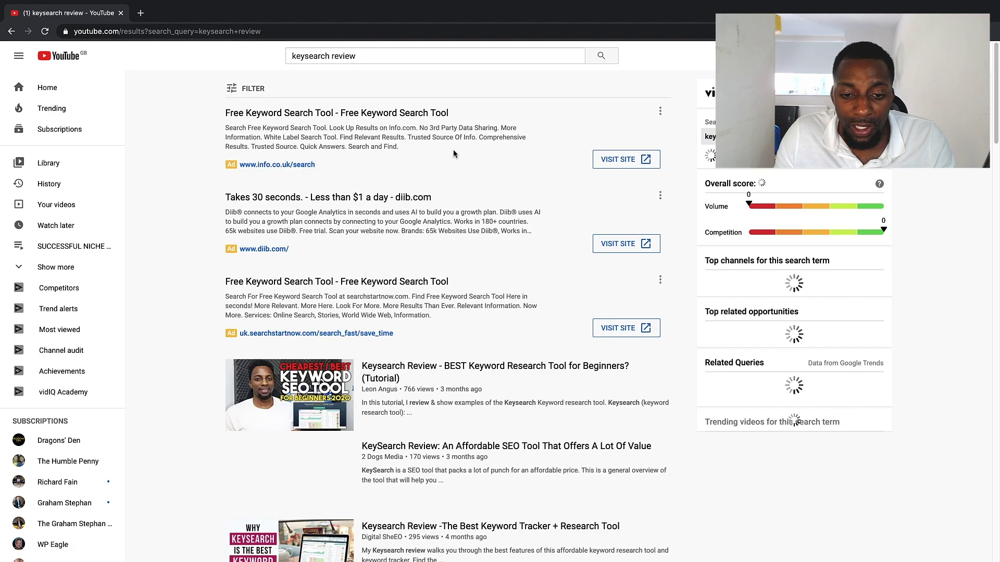
scroll(453, 156, down, 3)
scroll(456, 169, down, 2)
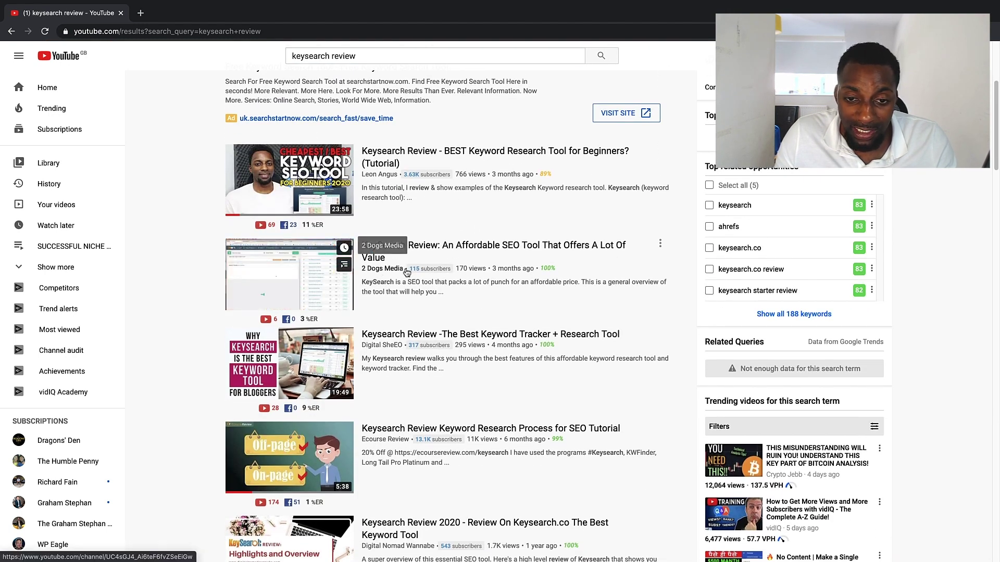
scroll(395, 359, down, 1)
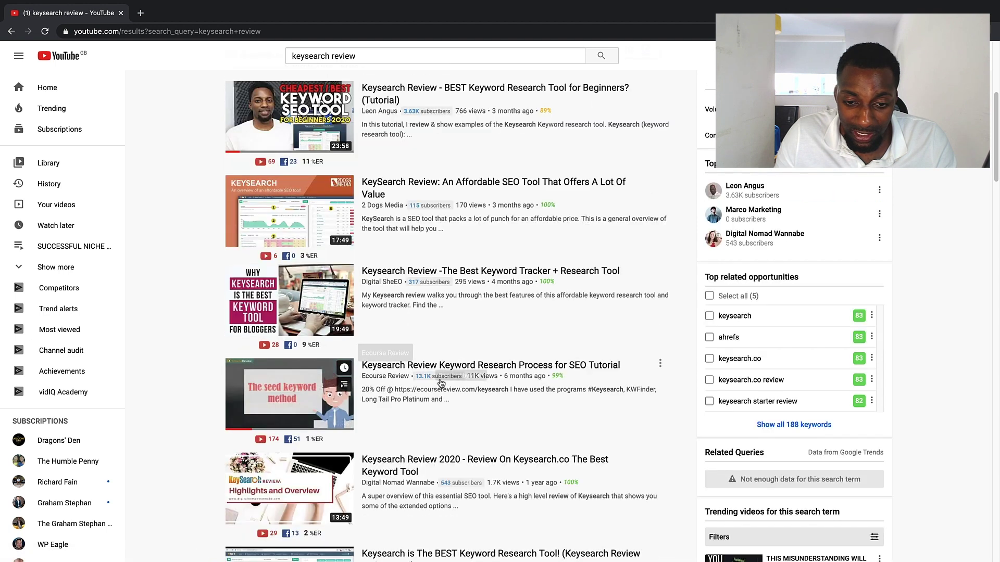
scroll(443, 396, down, 3)
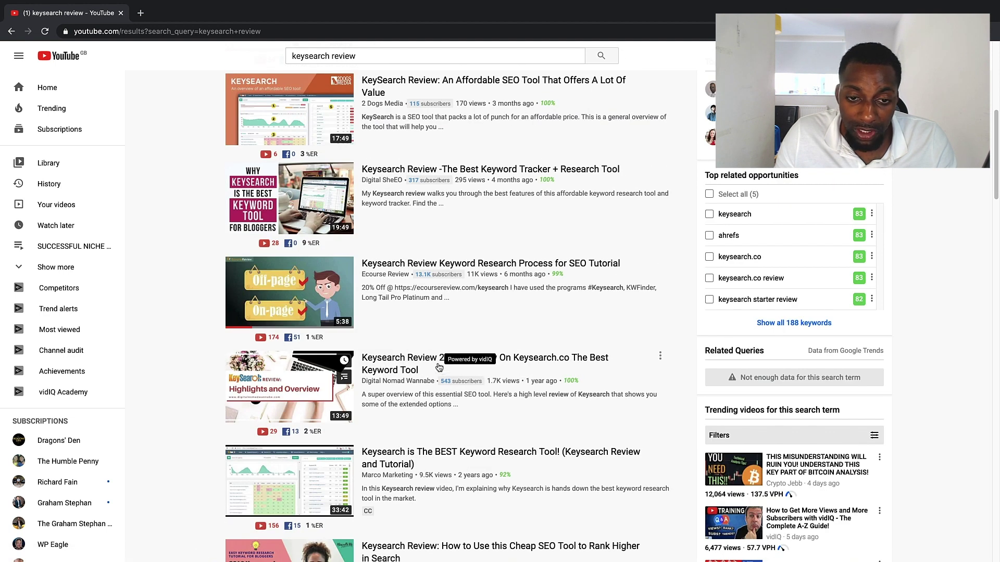
scroll(393, 262, up, 1)
scroll(393, 261, up, 1)
scroll(385, 254, up, 1)
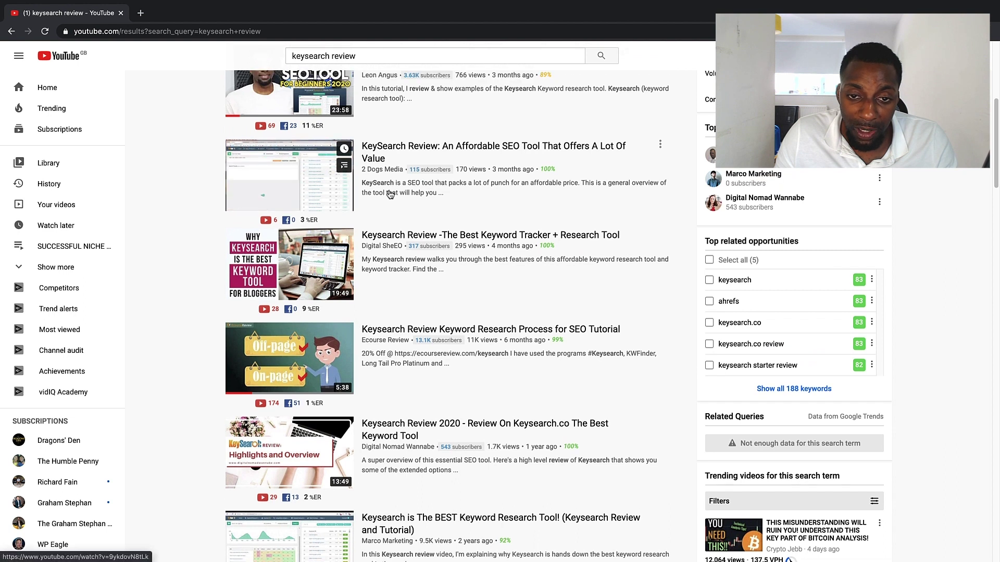
- Open the Digital SheEO channel's videos and sort them by popularity to examine its best-performing topics
click(382, 250)
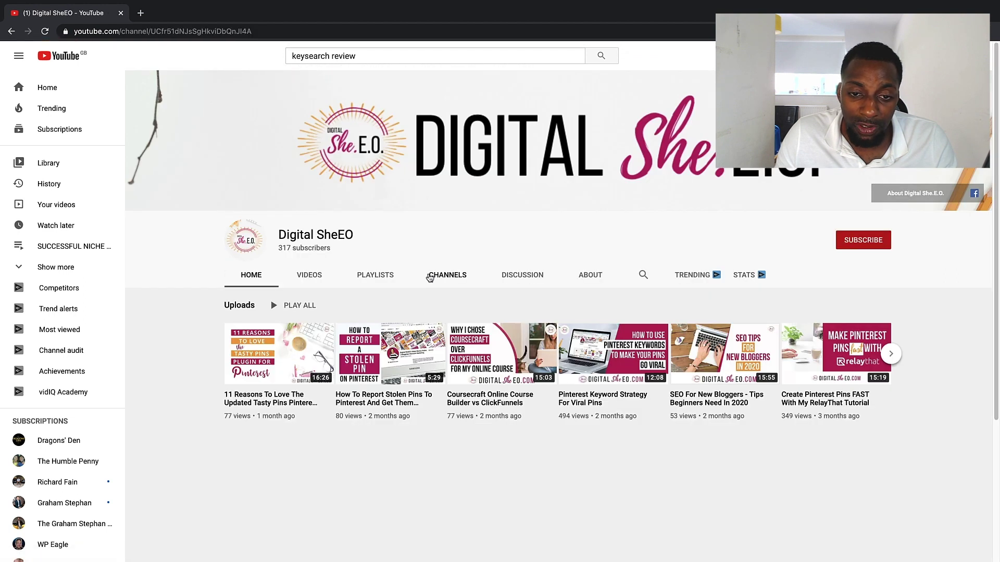
click(336, 278)
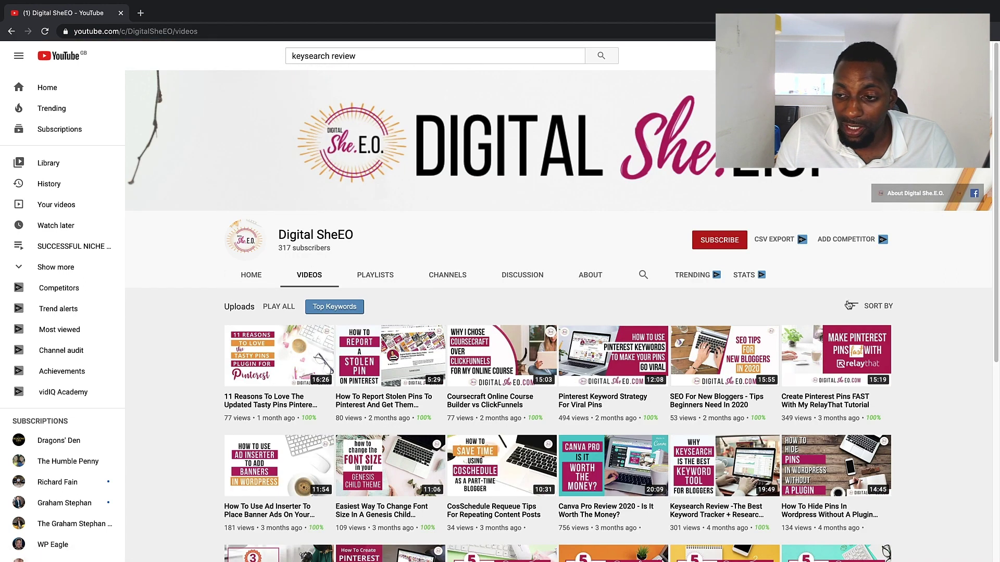
click(850, 305)
click(861, 330)
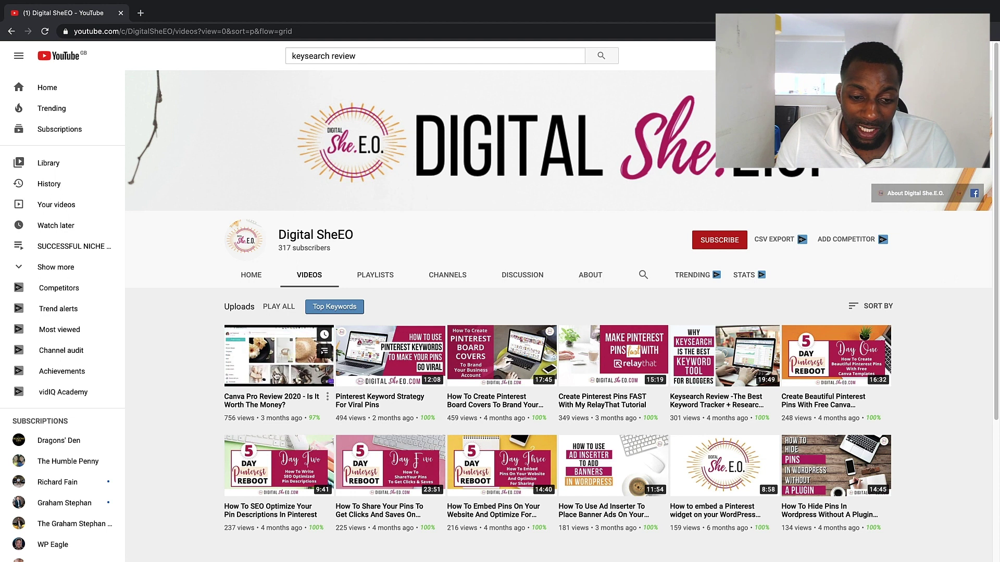
scroll(270, 387, down, 3)
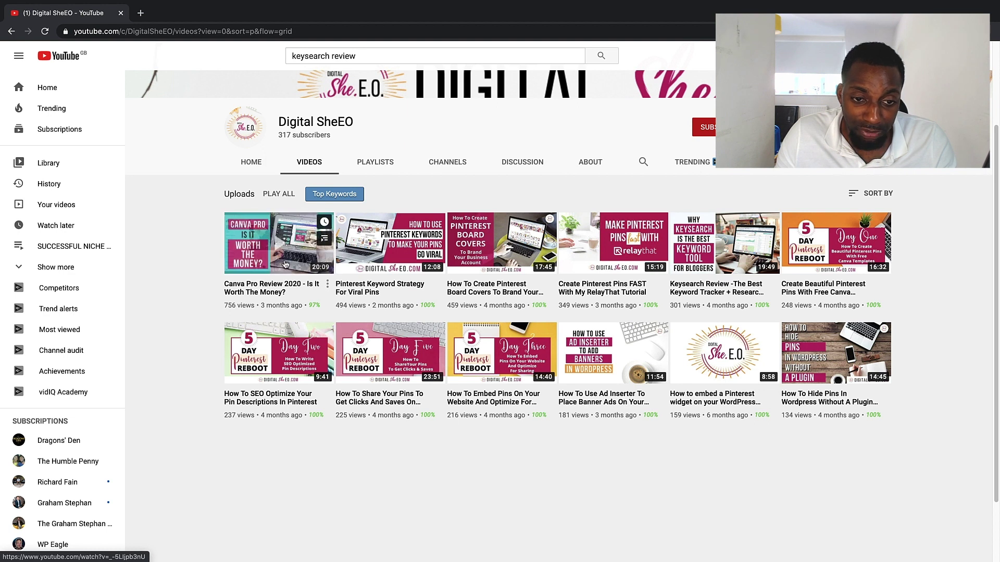
- Search YouTube for the suggested term "canva review pro 2020"
click(376, 52)
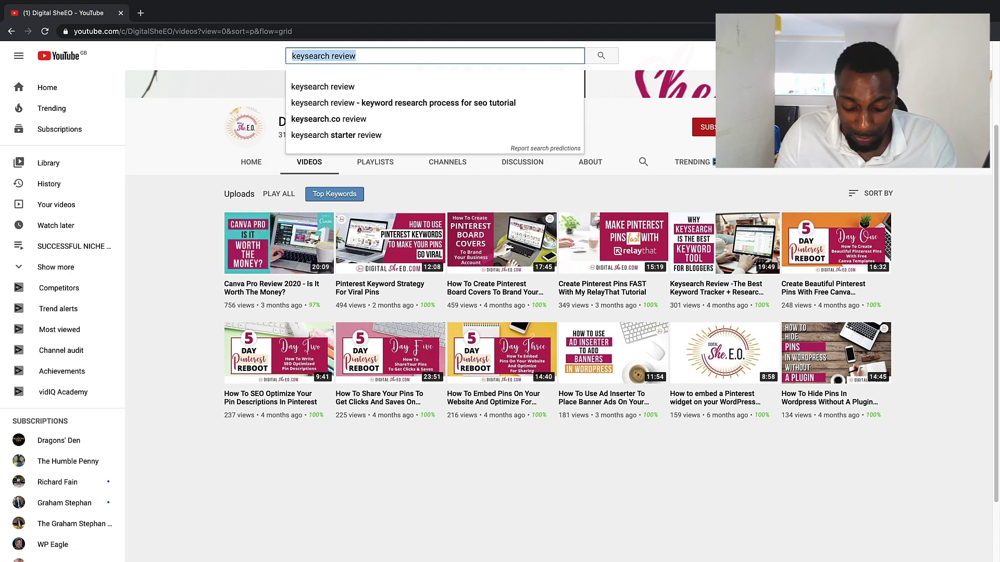
text(canva pro review)
key(Down)
key(Down)
key(Return)
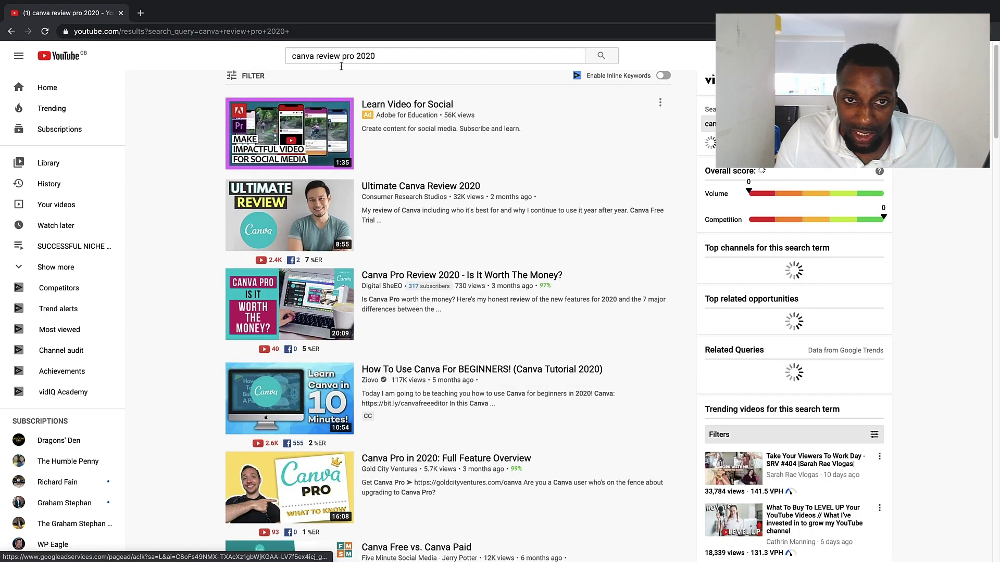
- Examine the Canva results' subscriber and view counts, the keyword's overall score and competition, and the related search suggestions
scroll(387, 72, down, 1)
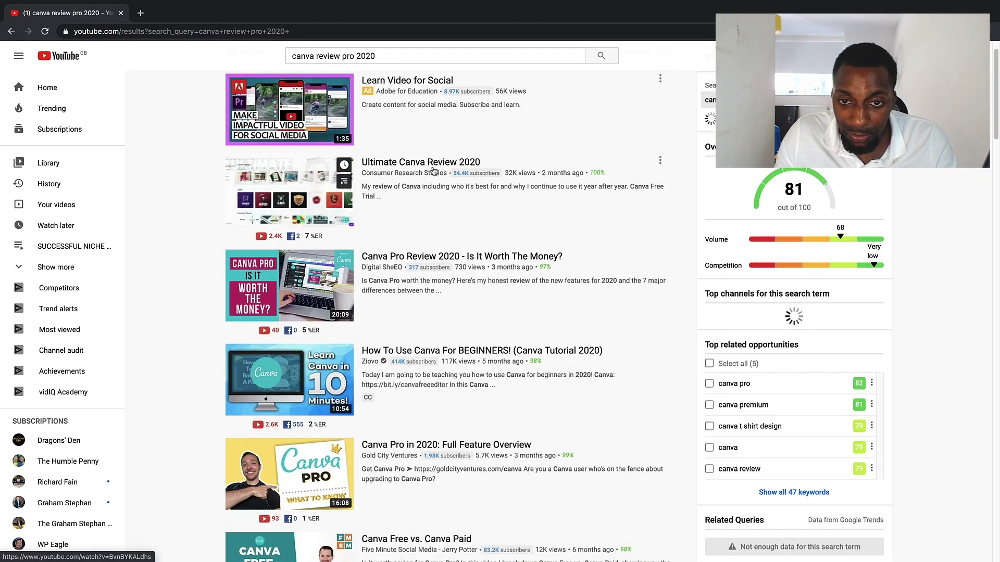
scroll(468, 179, down, 1)
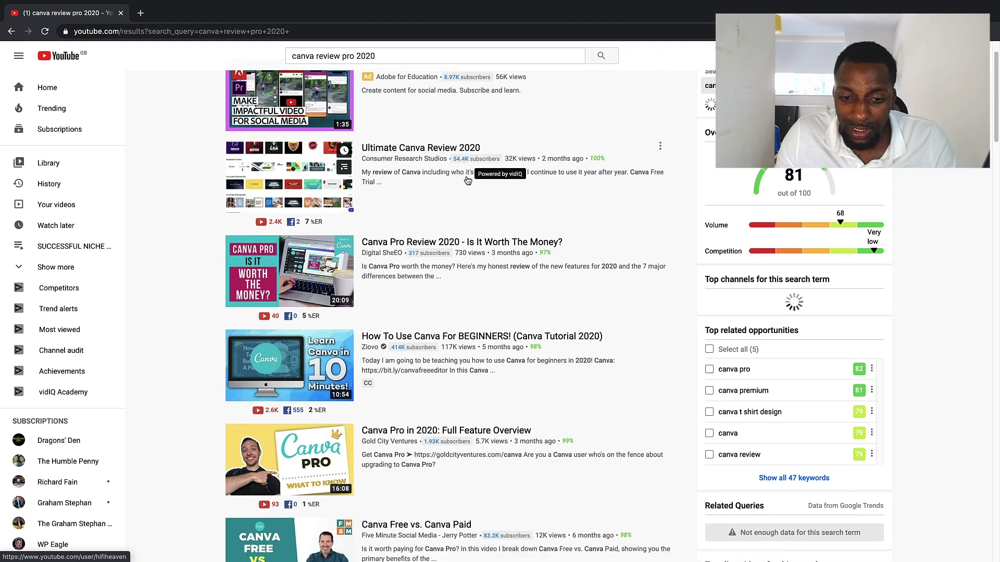
scroll(464, 375, down, 1)
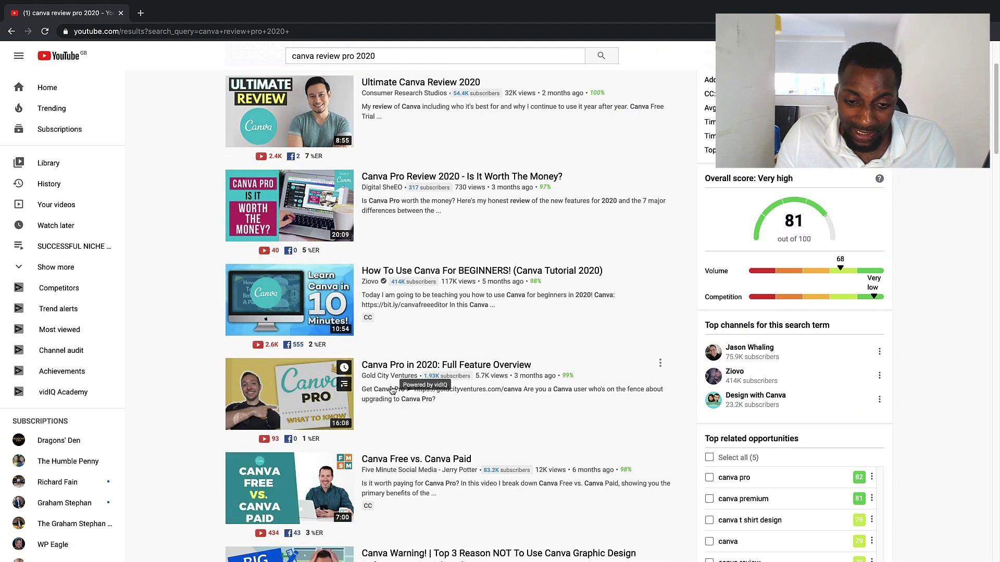
scroll(386, 208, up, 3)
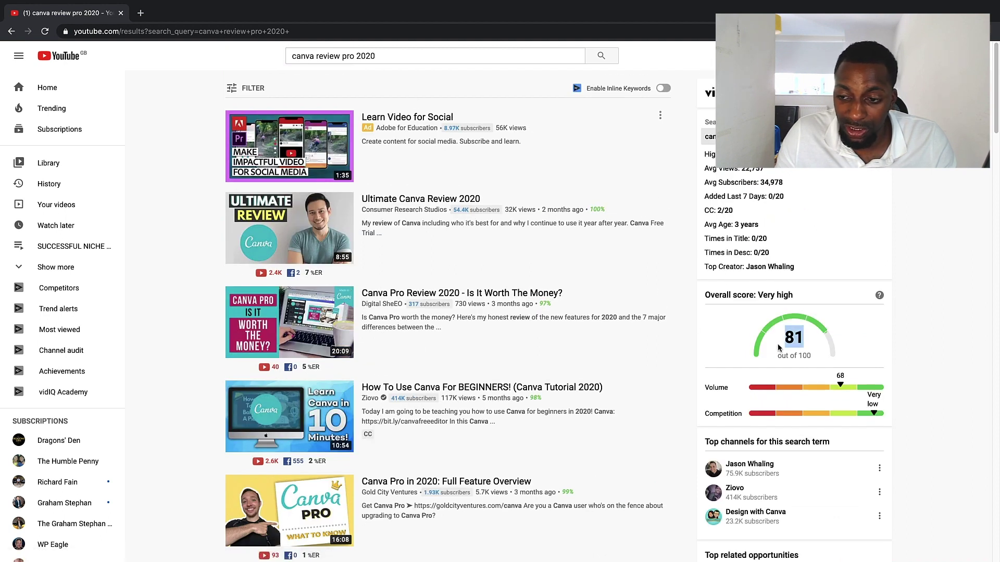
scroll(414, 334, down, 1)
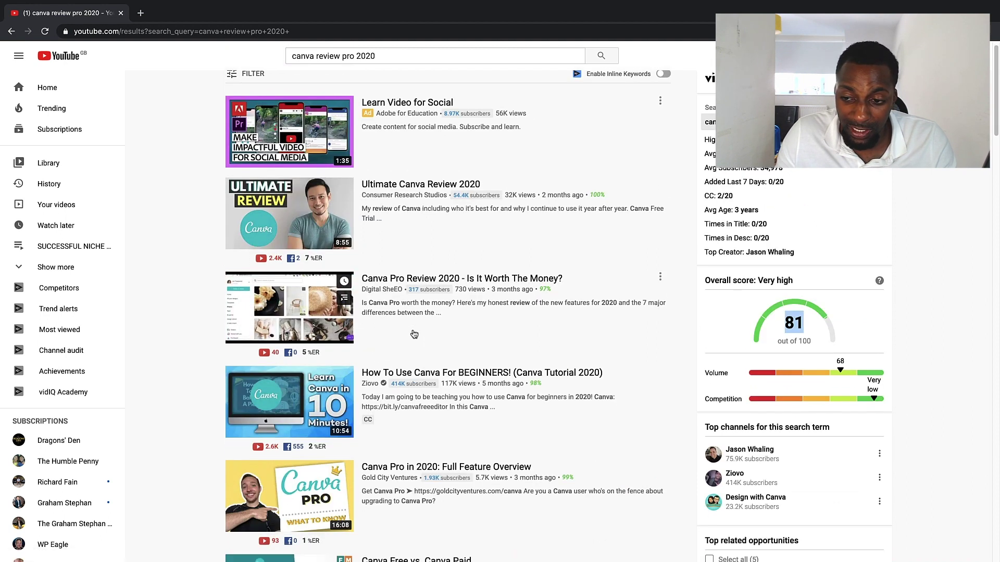
triple_click(405, 60)
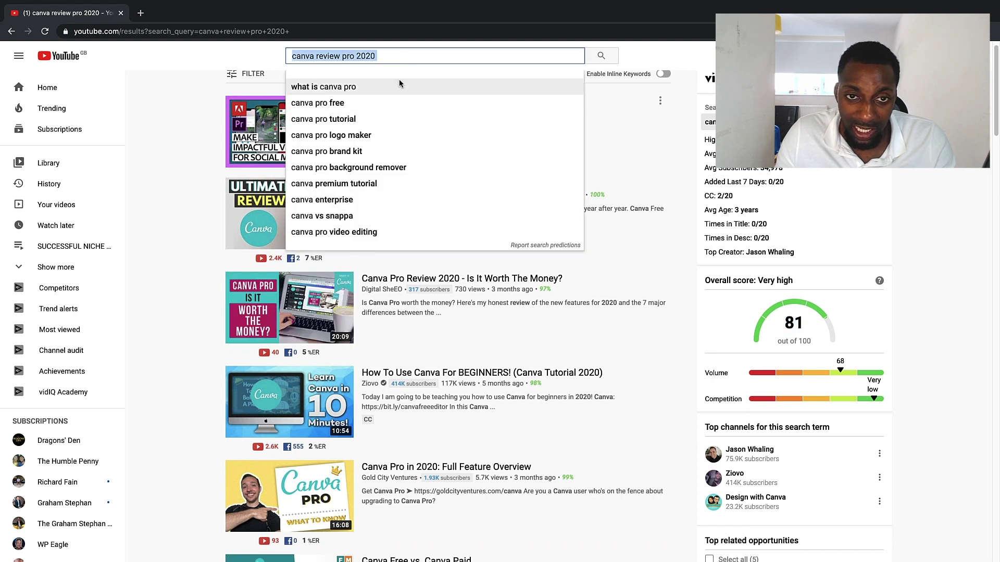
click(686, 307)
- Open the Gold City Ventures channel's videos and sort them by popularity to examine its most-viewed topics
scroll(395, 315, down, 2)
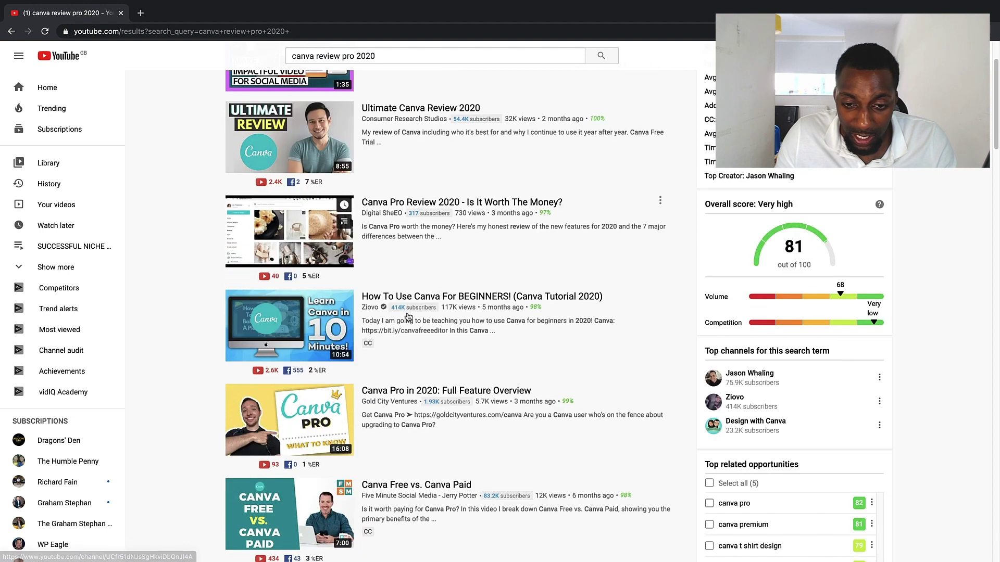
click(374, 403)
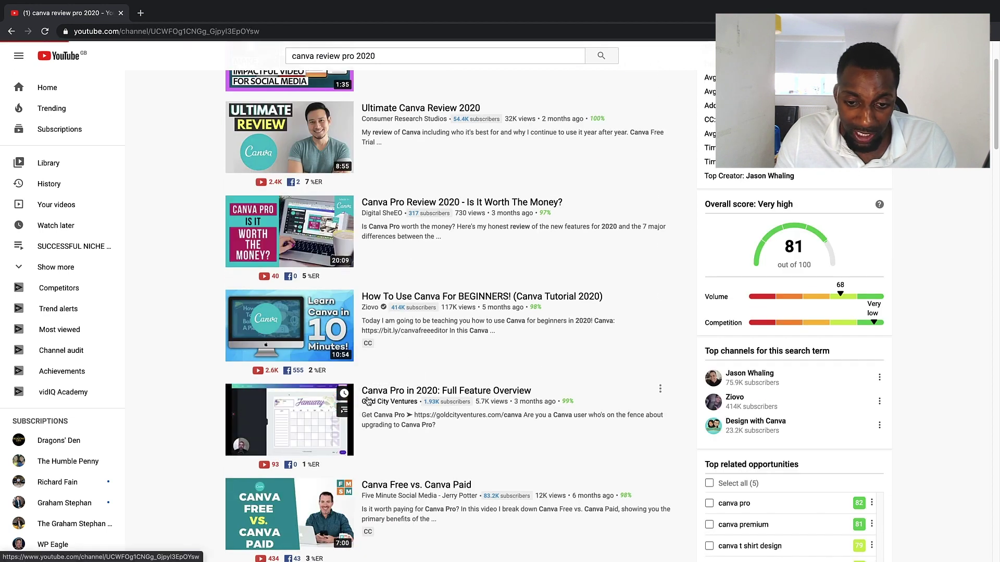
click(309, 136)
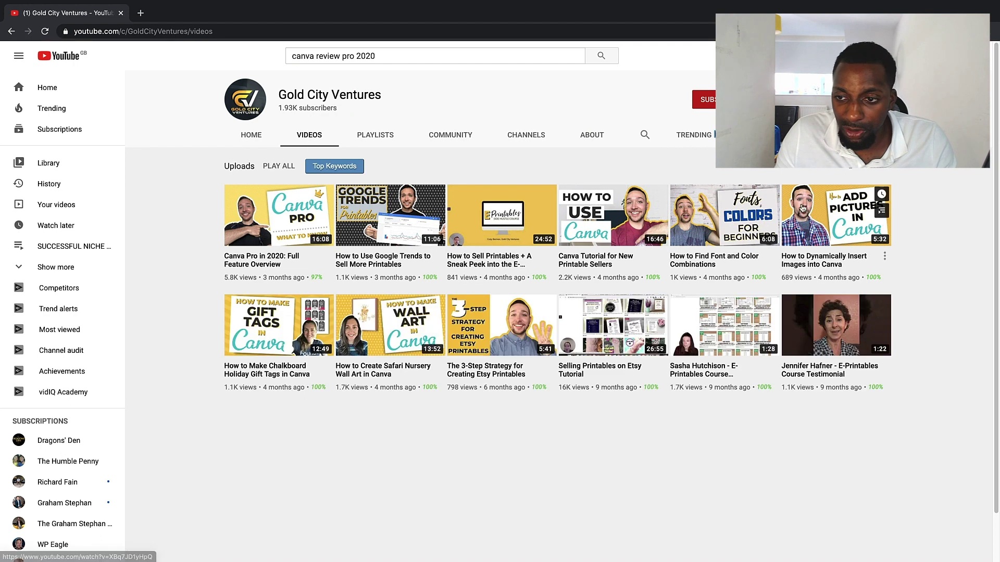
click(866, 168)
click(868, 194)
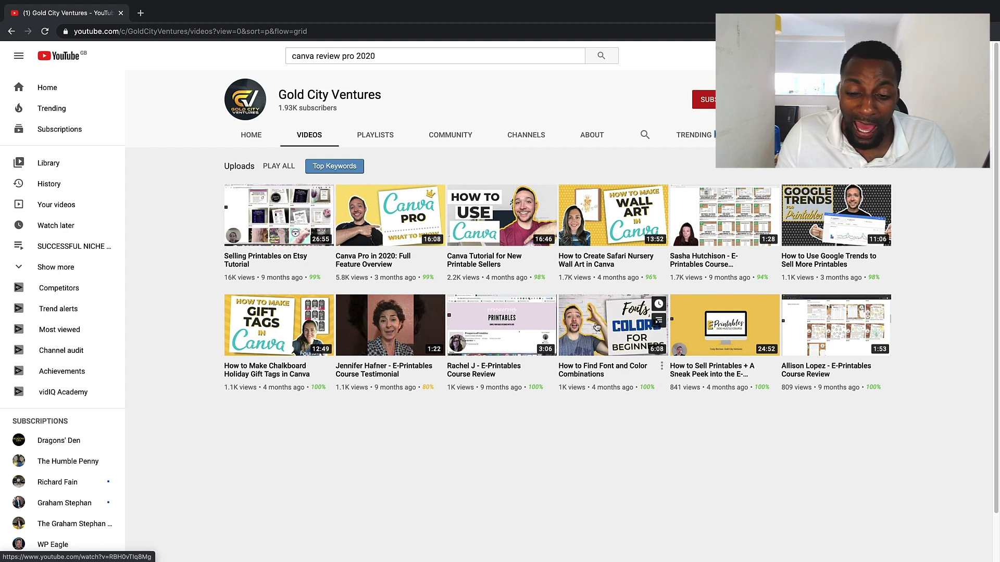
mouse_move(265, 245)
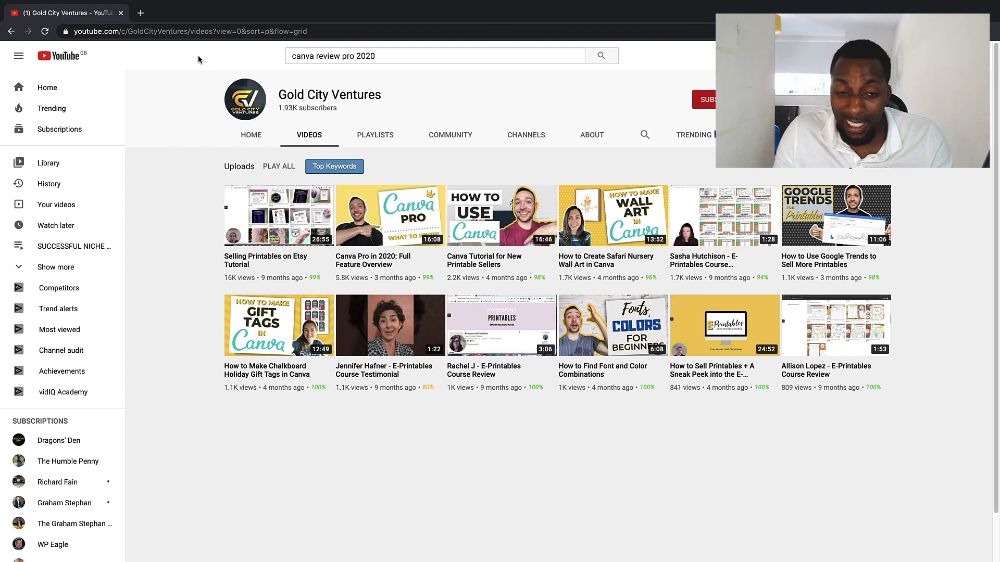
- Look over the Gold City Ventures home page and latest uploads, and check the search suggestions for the current Canva query
click(255, 135)
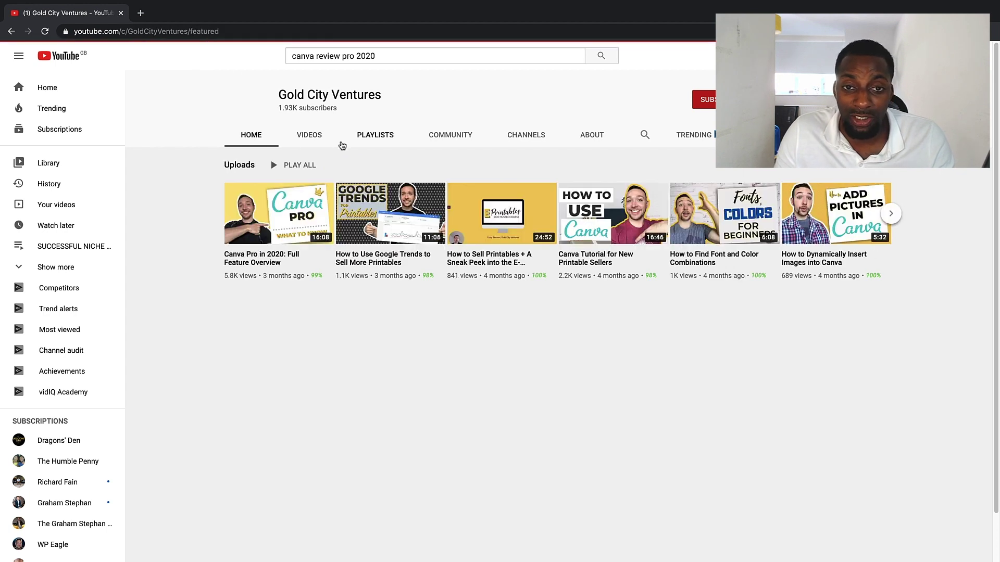
click(318, 137)
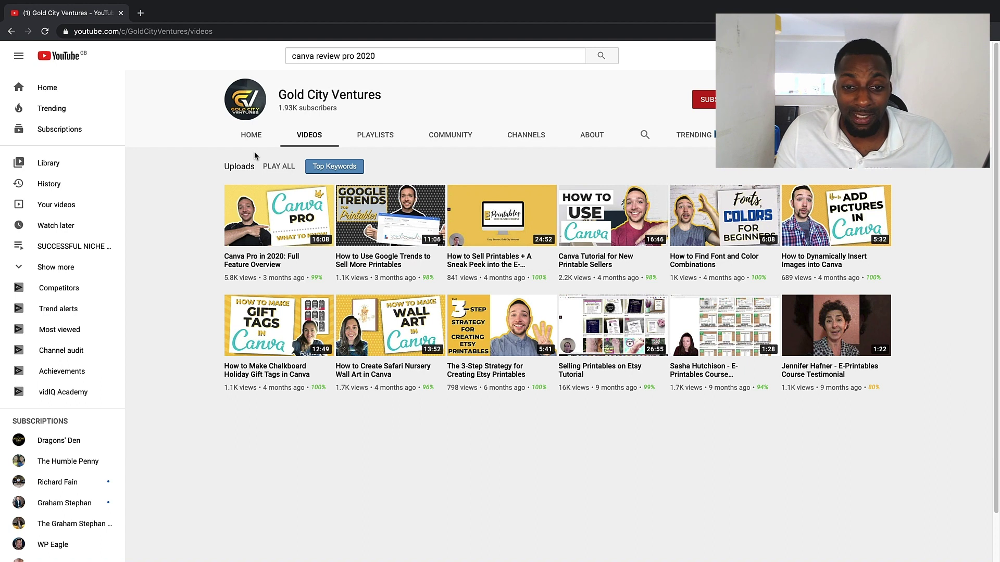
click(251, 136)
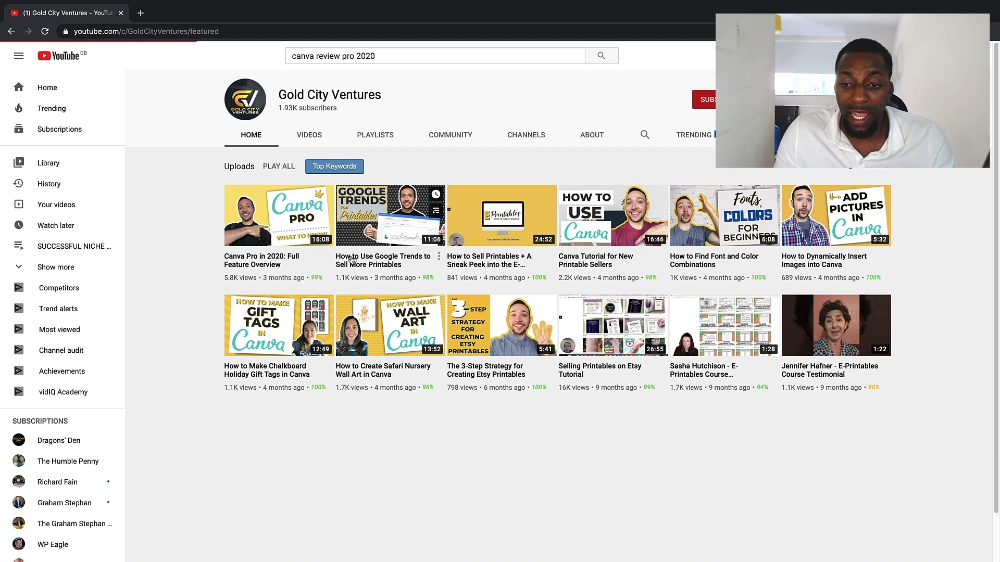
scroll(353, 250, down, 2)
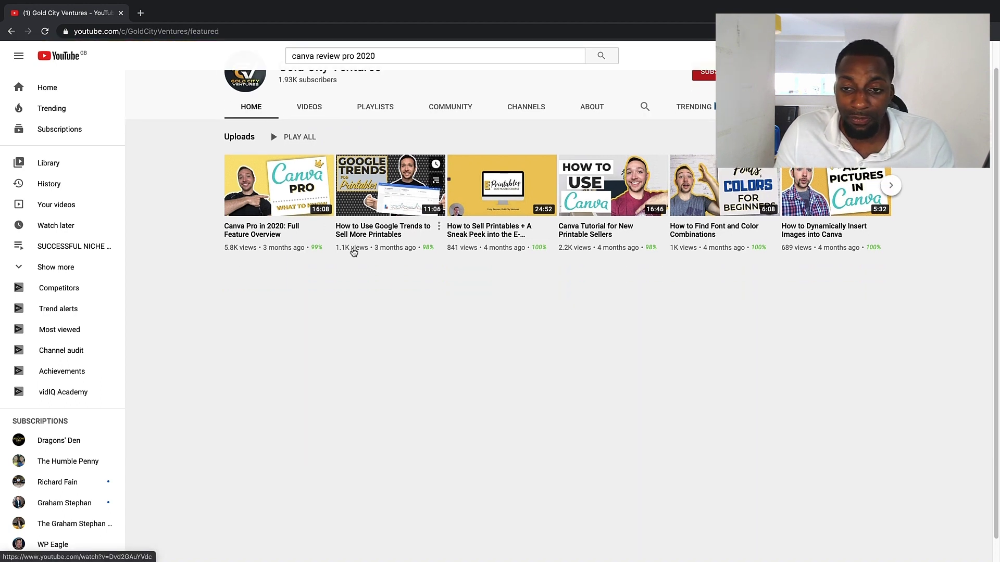
scroll(352, 252, up, 2)
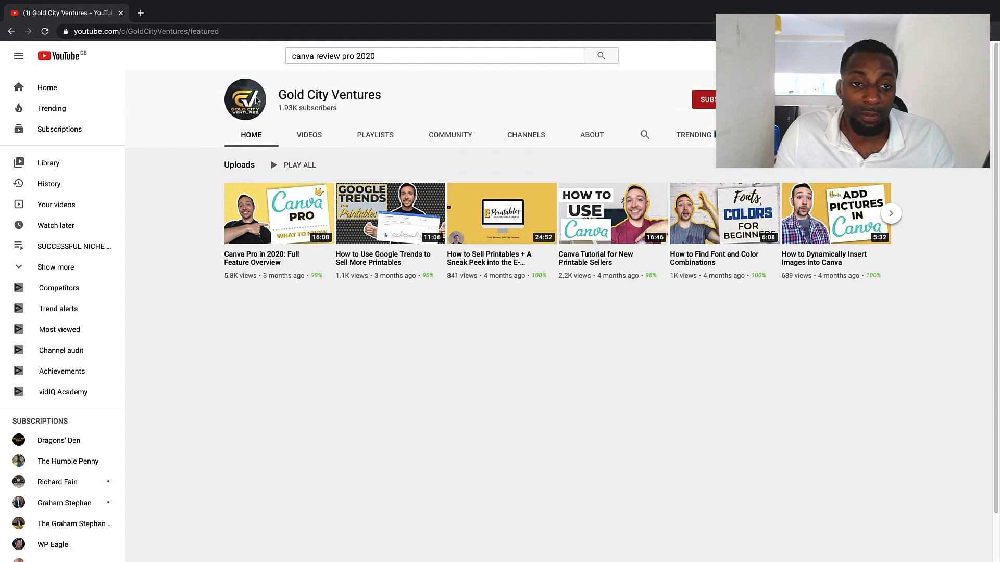
click(410, 61)
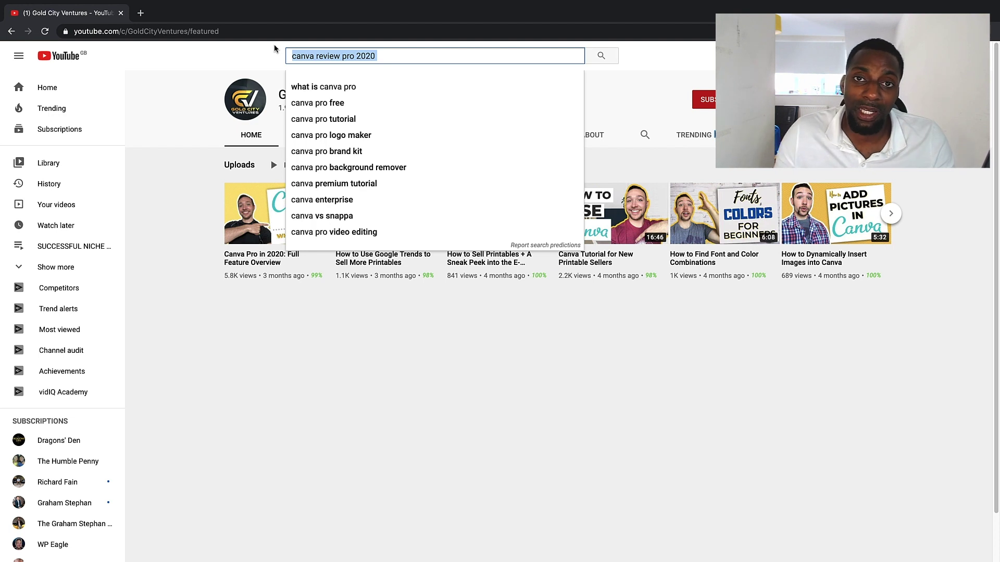
click(612, 79)
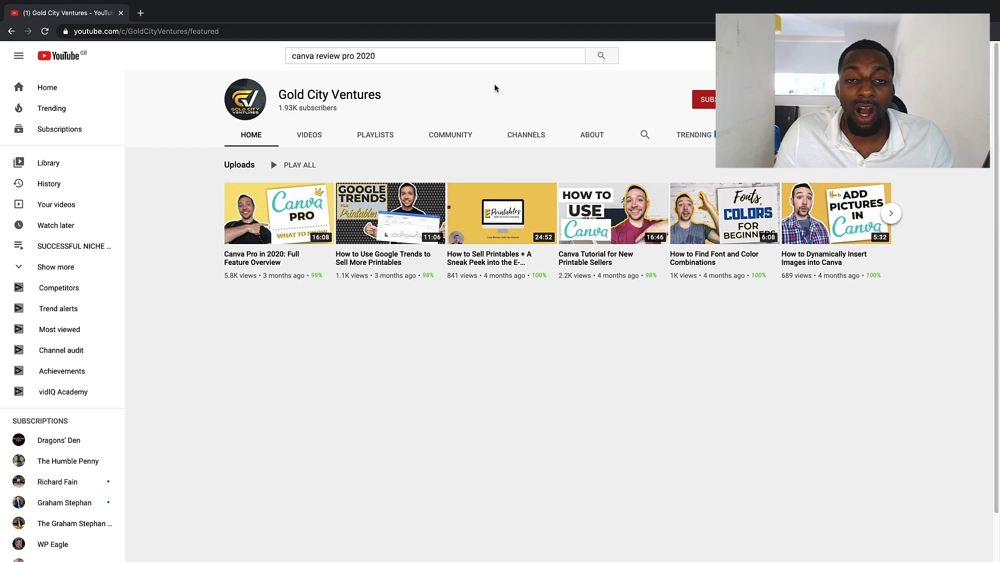